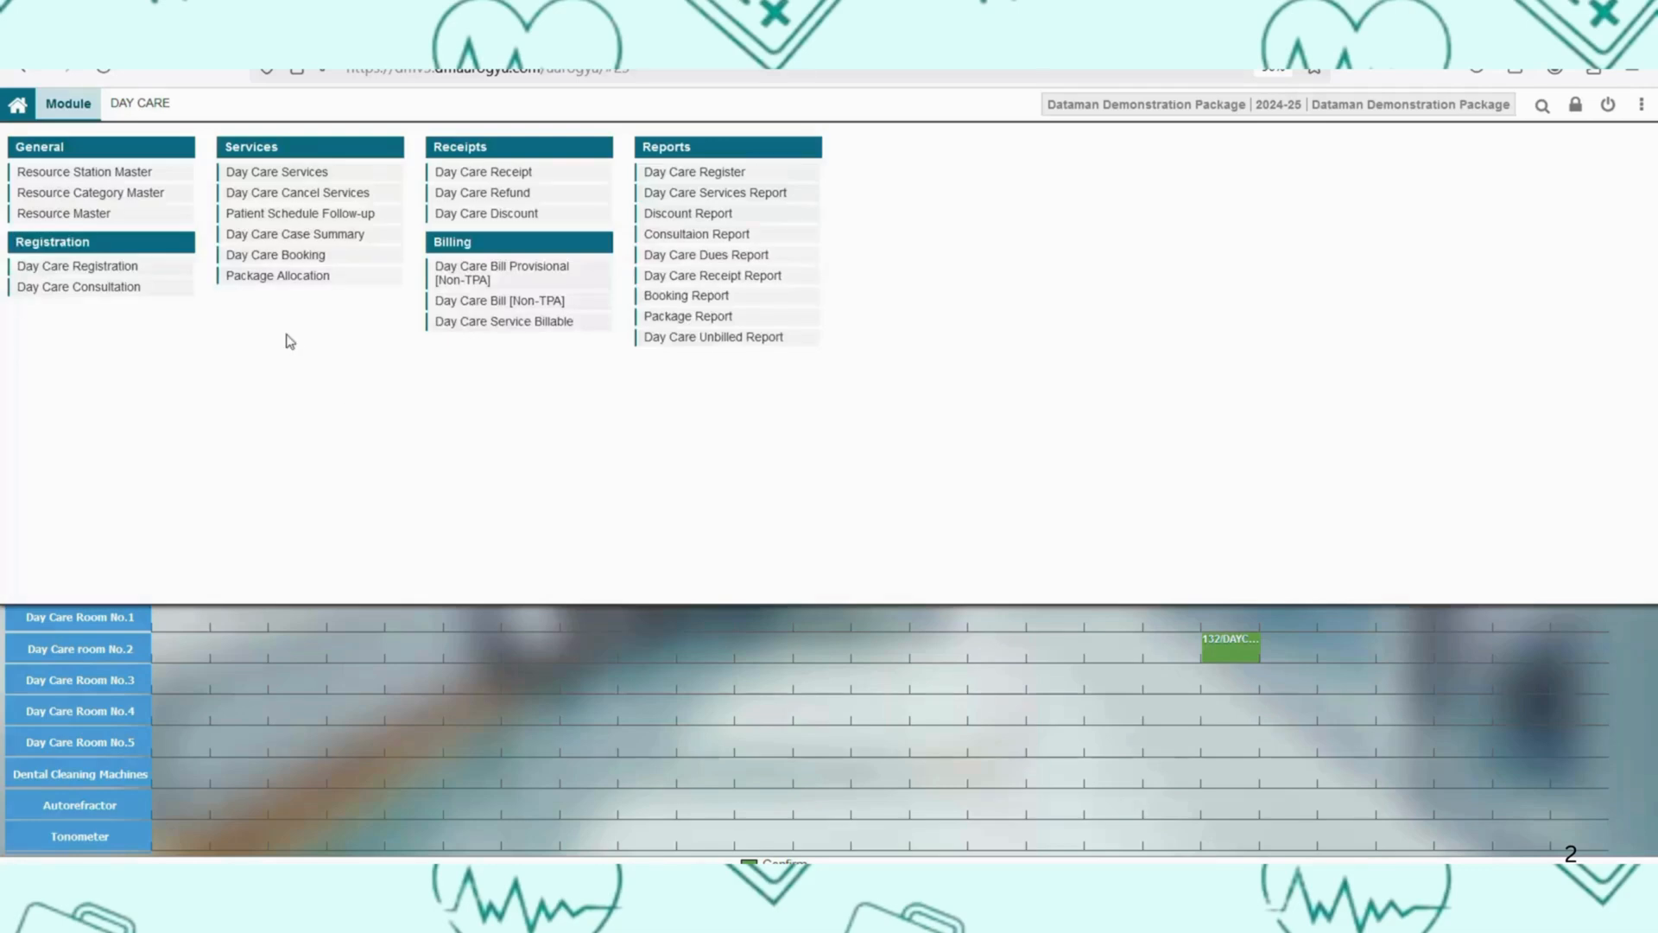
Reopen the Day Care Booking schedule and view the details of the 18:00 booking in Day Care room No.2
left_click(312, 254)
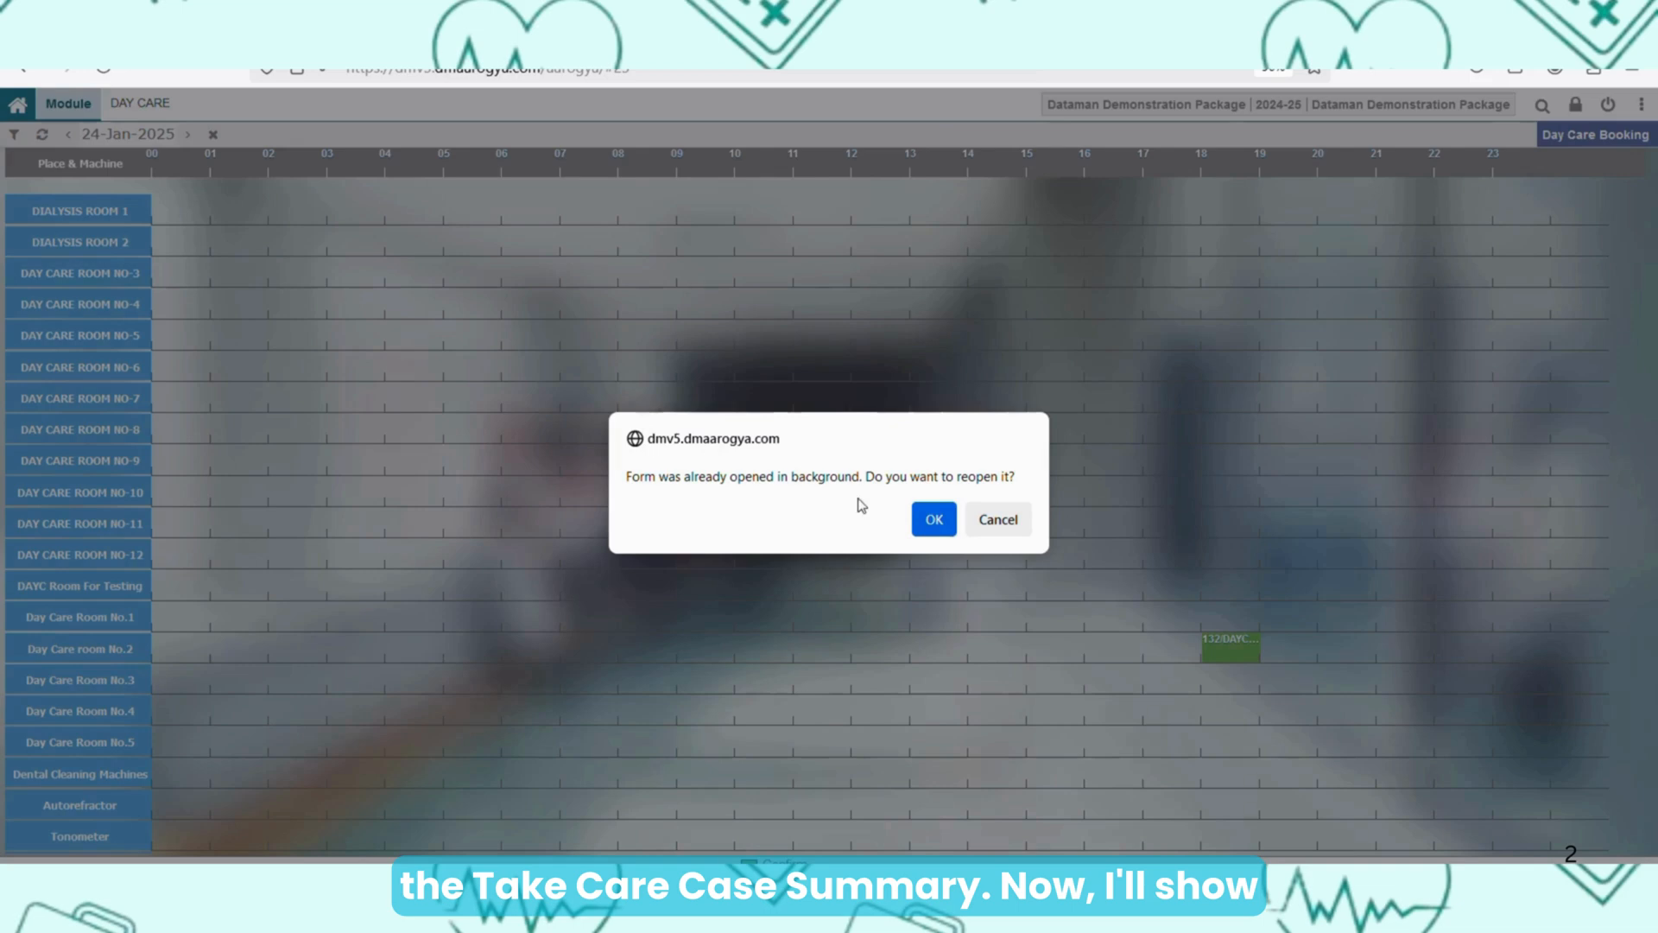
left_click(953, 529)
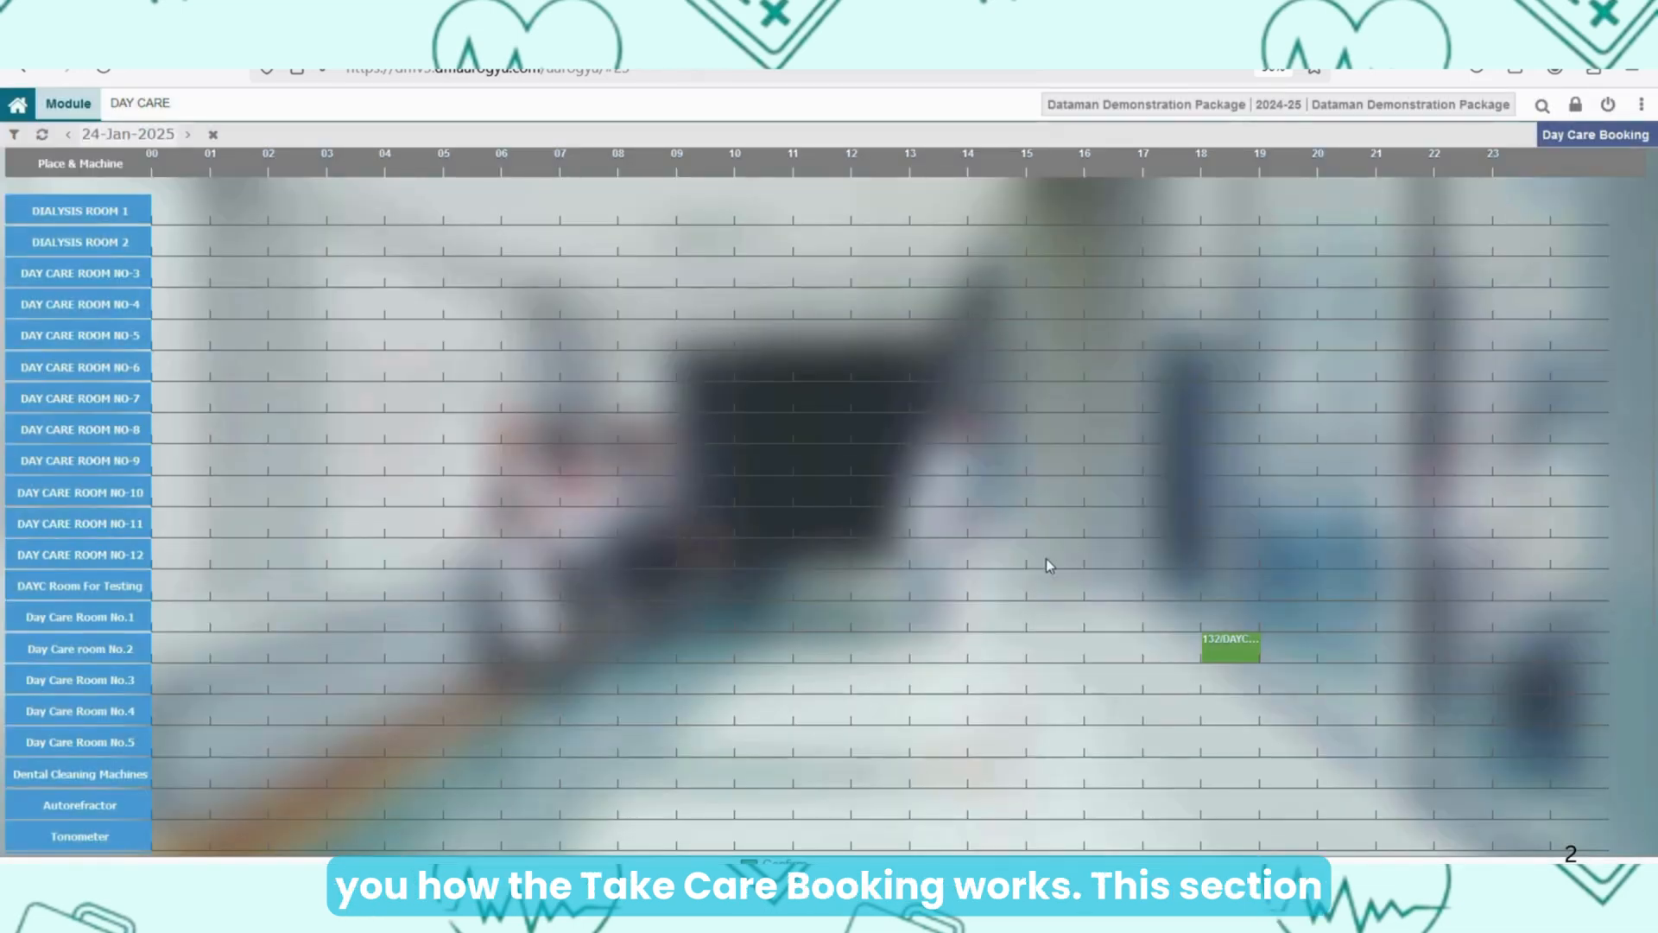
double_click(1222, 661)
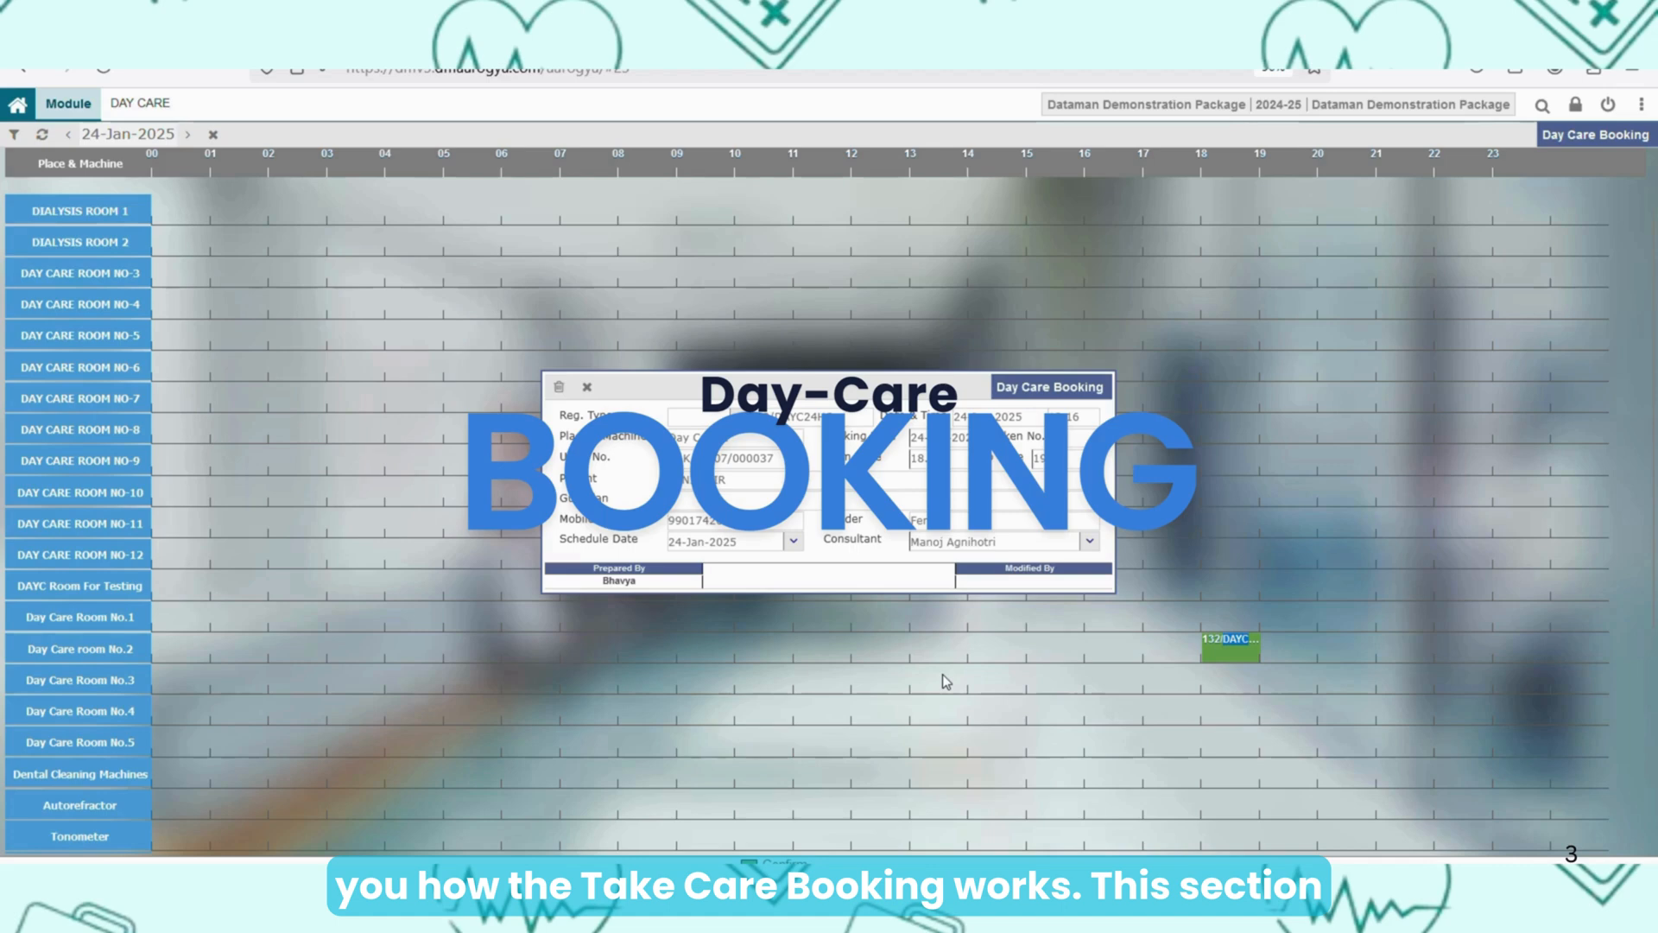
left_click(587, 386)
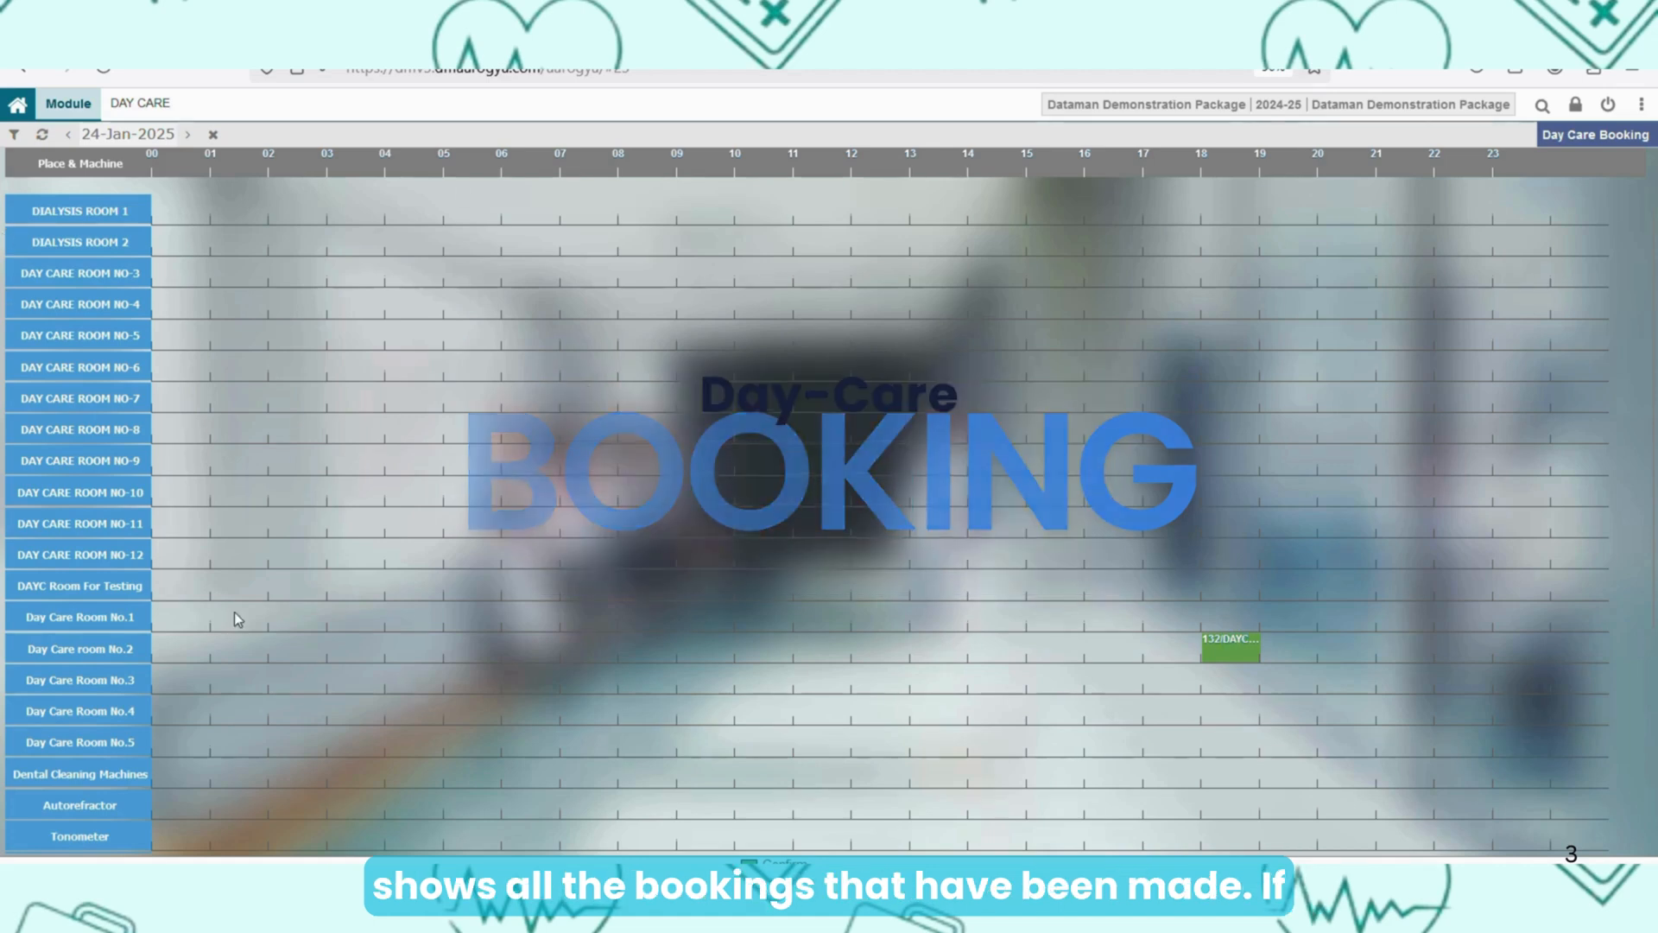
Check the 15:00 booking for Day Care 6 and page the booking schedule back to 21-Jan-2025
scroll(237, 618, "down", 3)
mouse_move(1082, 694)
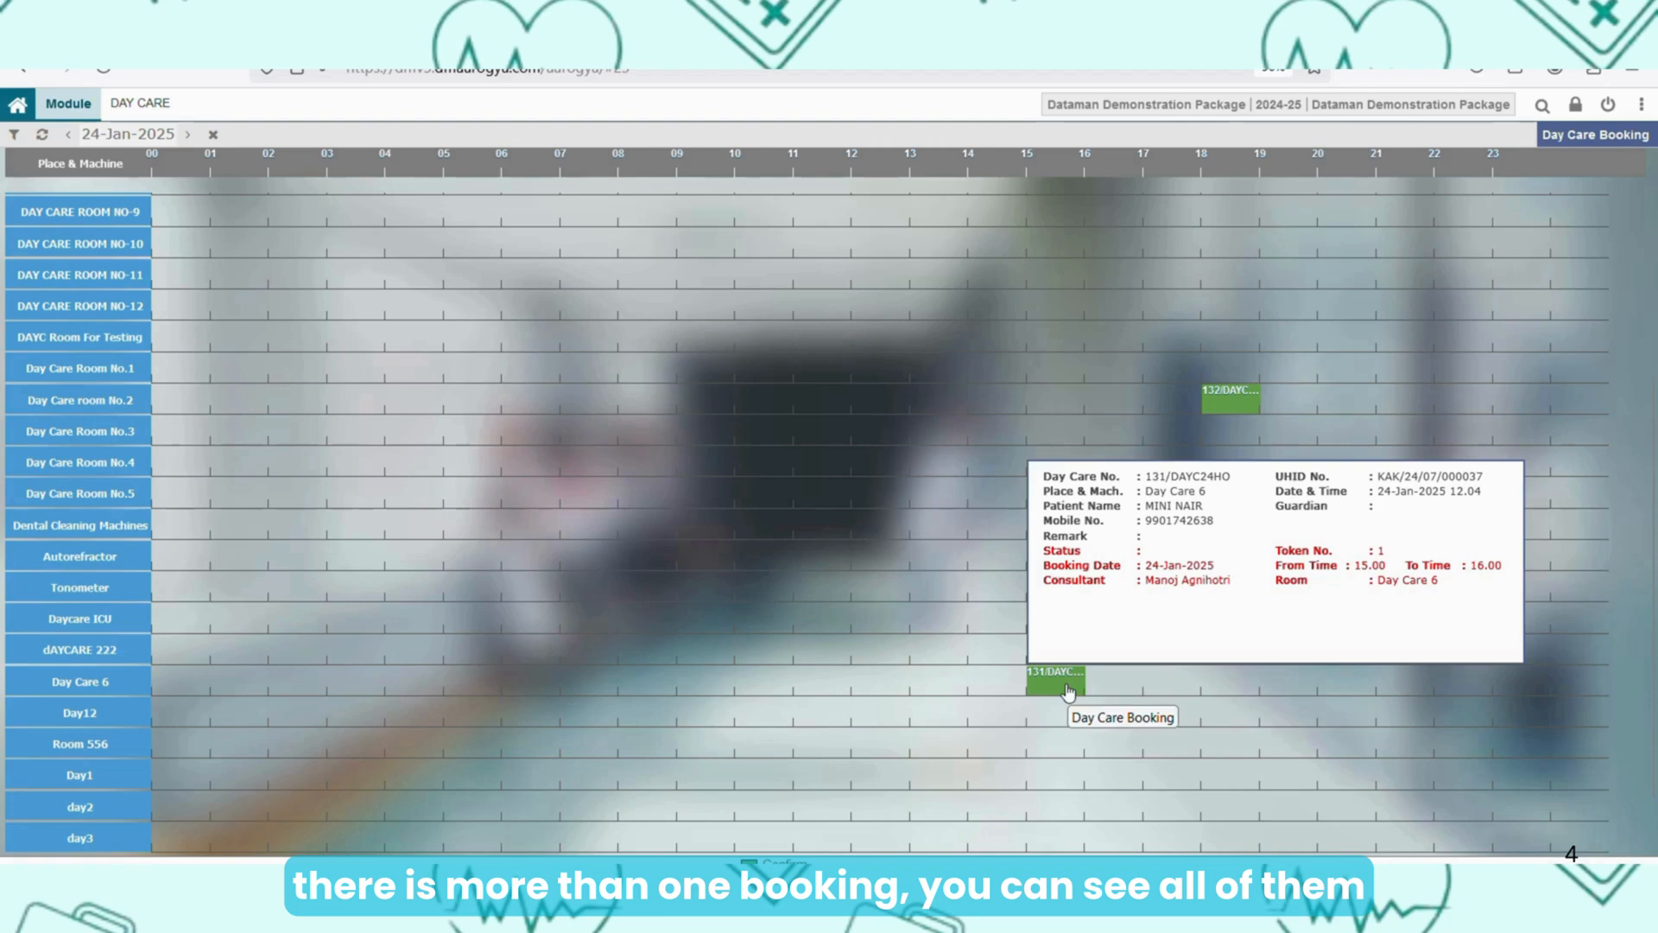
scroll(1022, 459, "up", 3)
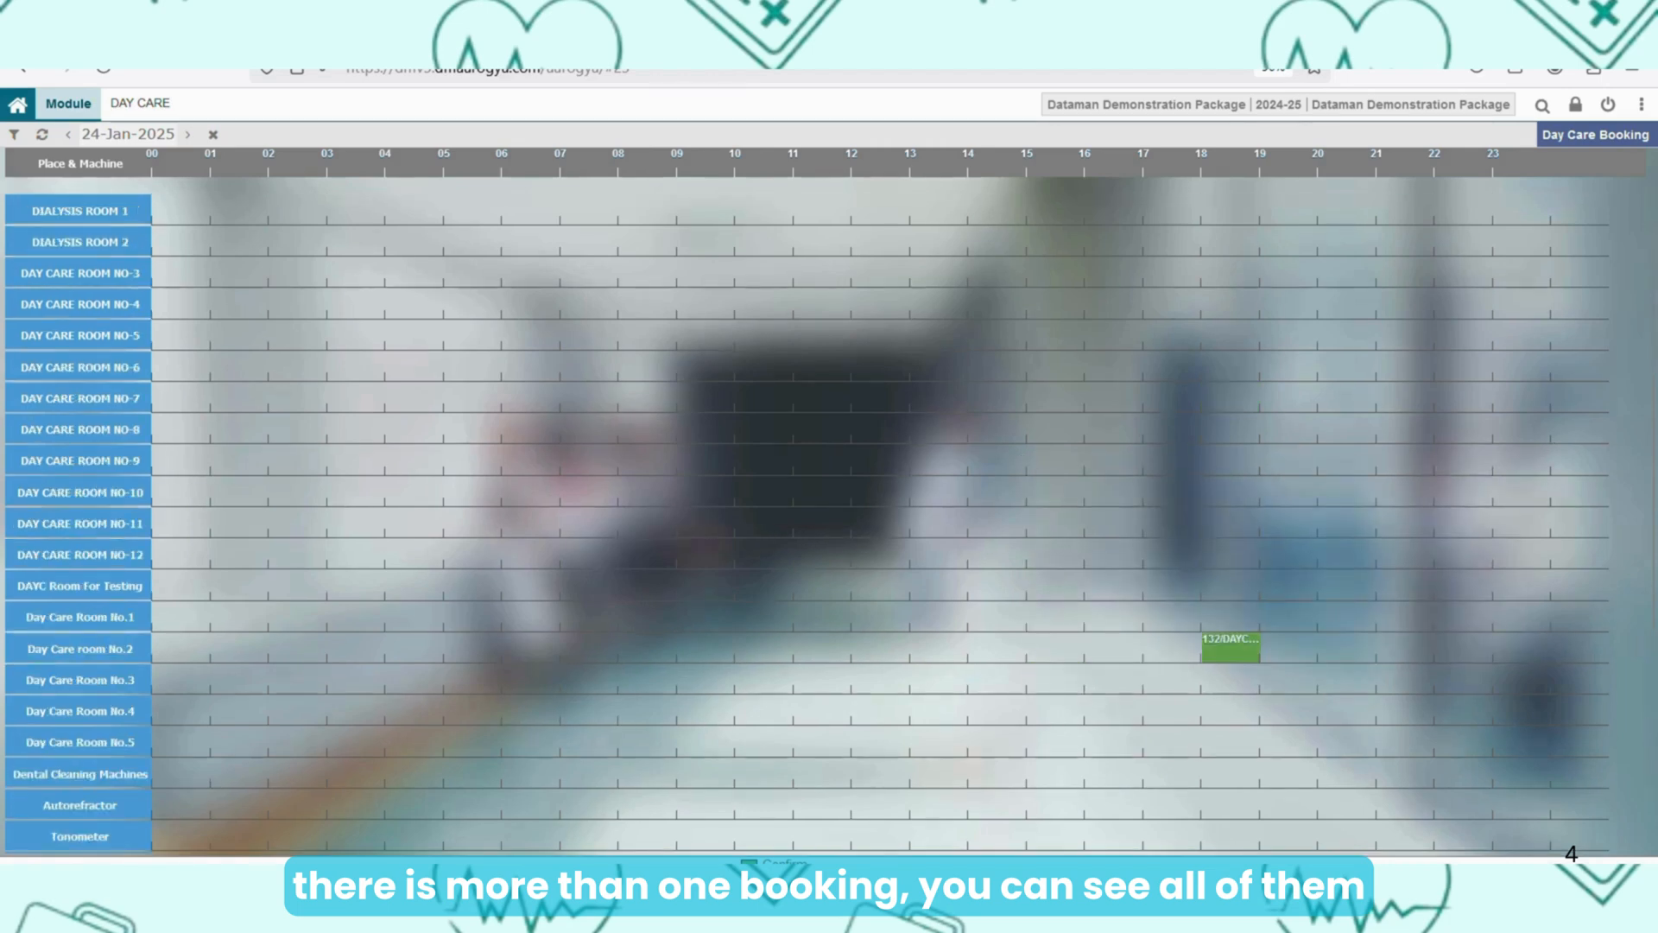
left_click(71, 134)
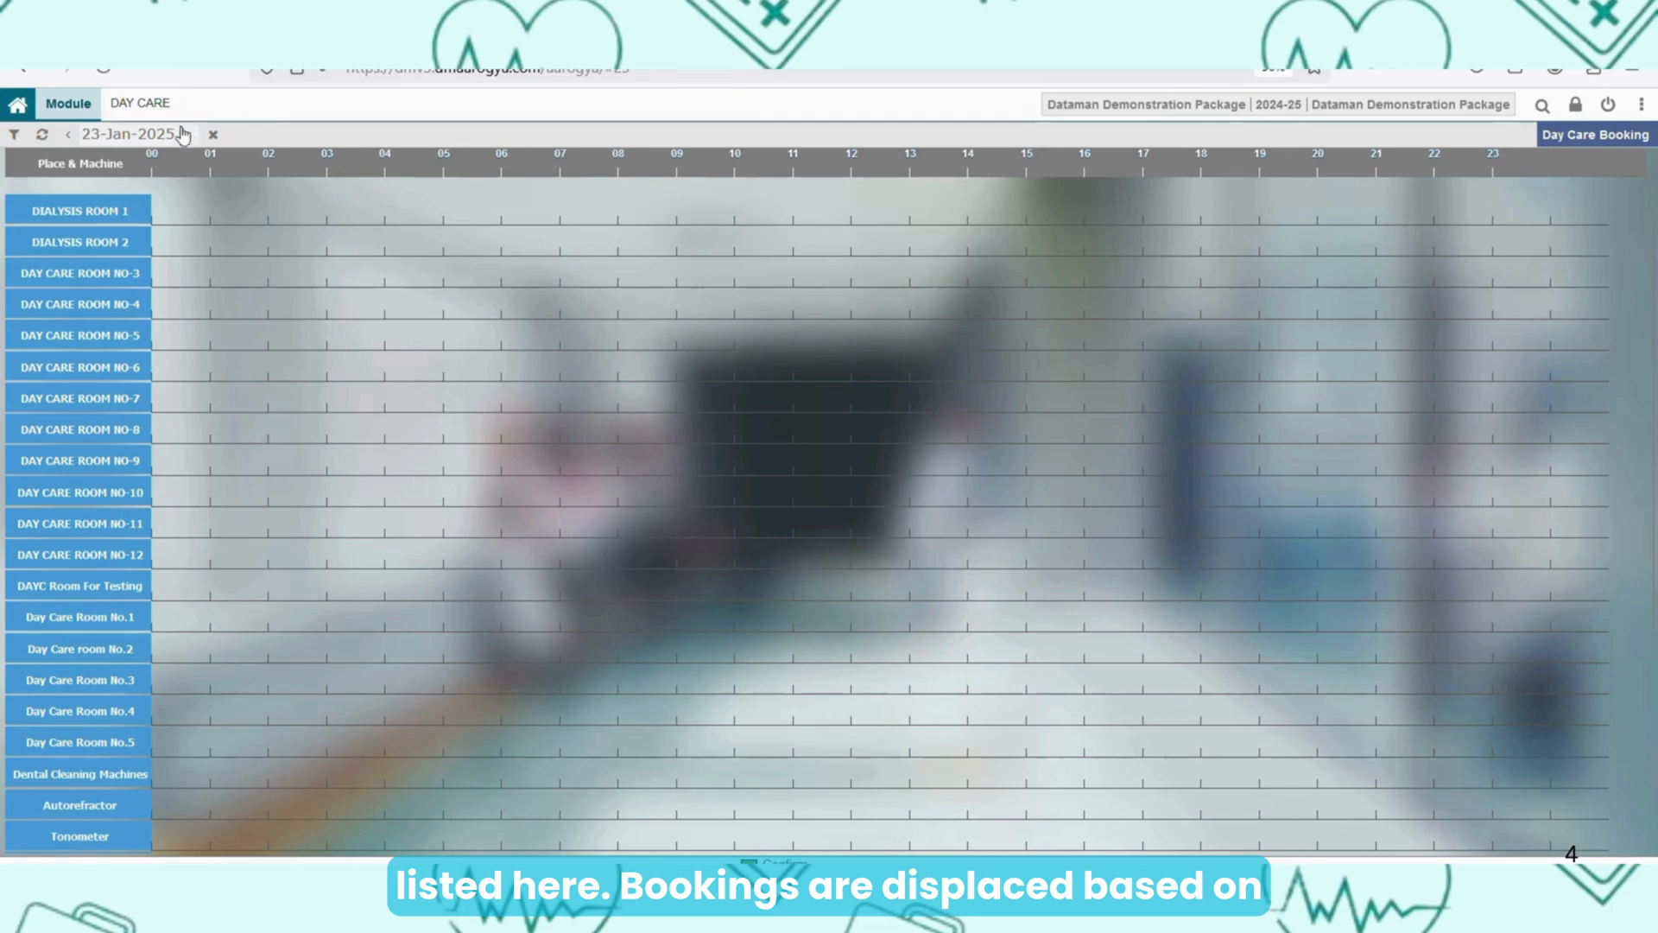
left_click(69, 136)
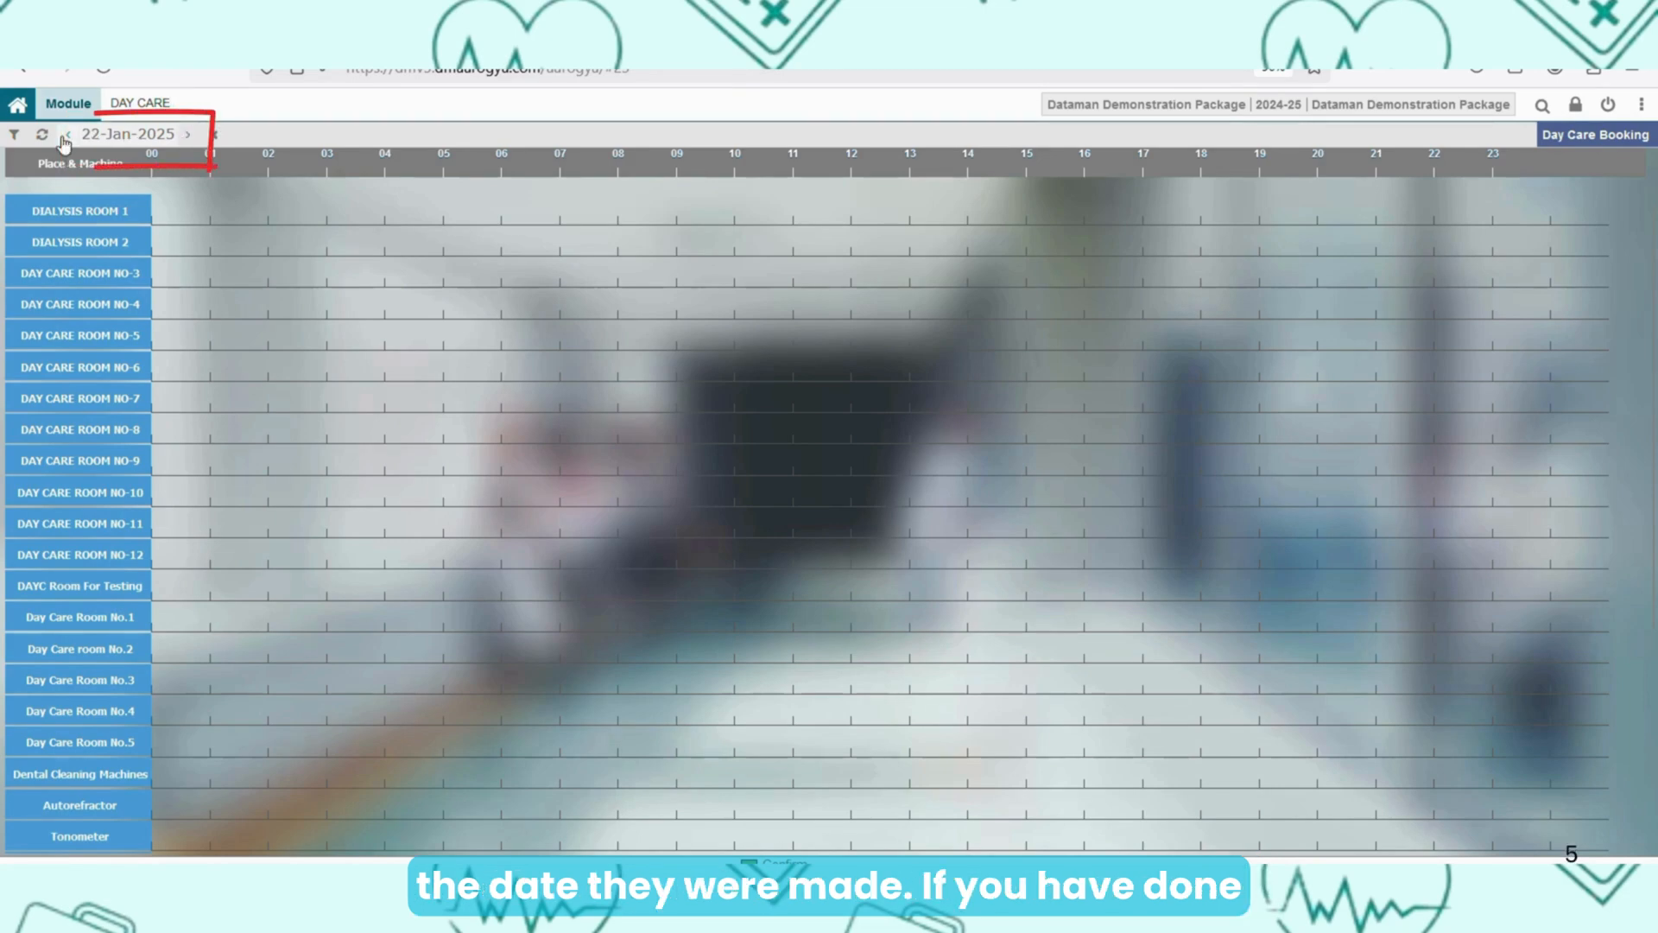
left_click(69, 136)
Reopen the day care Package Allocation form and load the patient registered on 24-Jan-2025 at 13.16
left_click(143, 103)
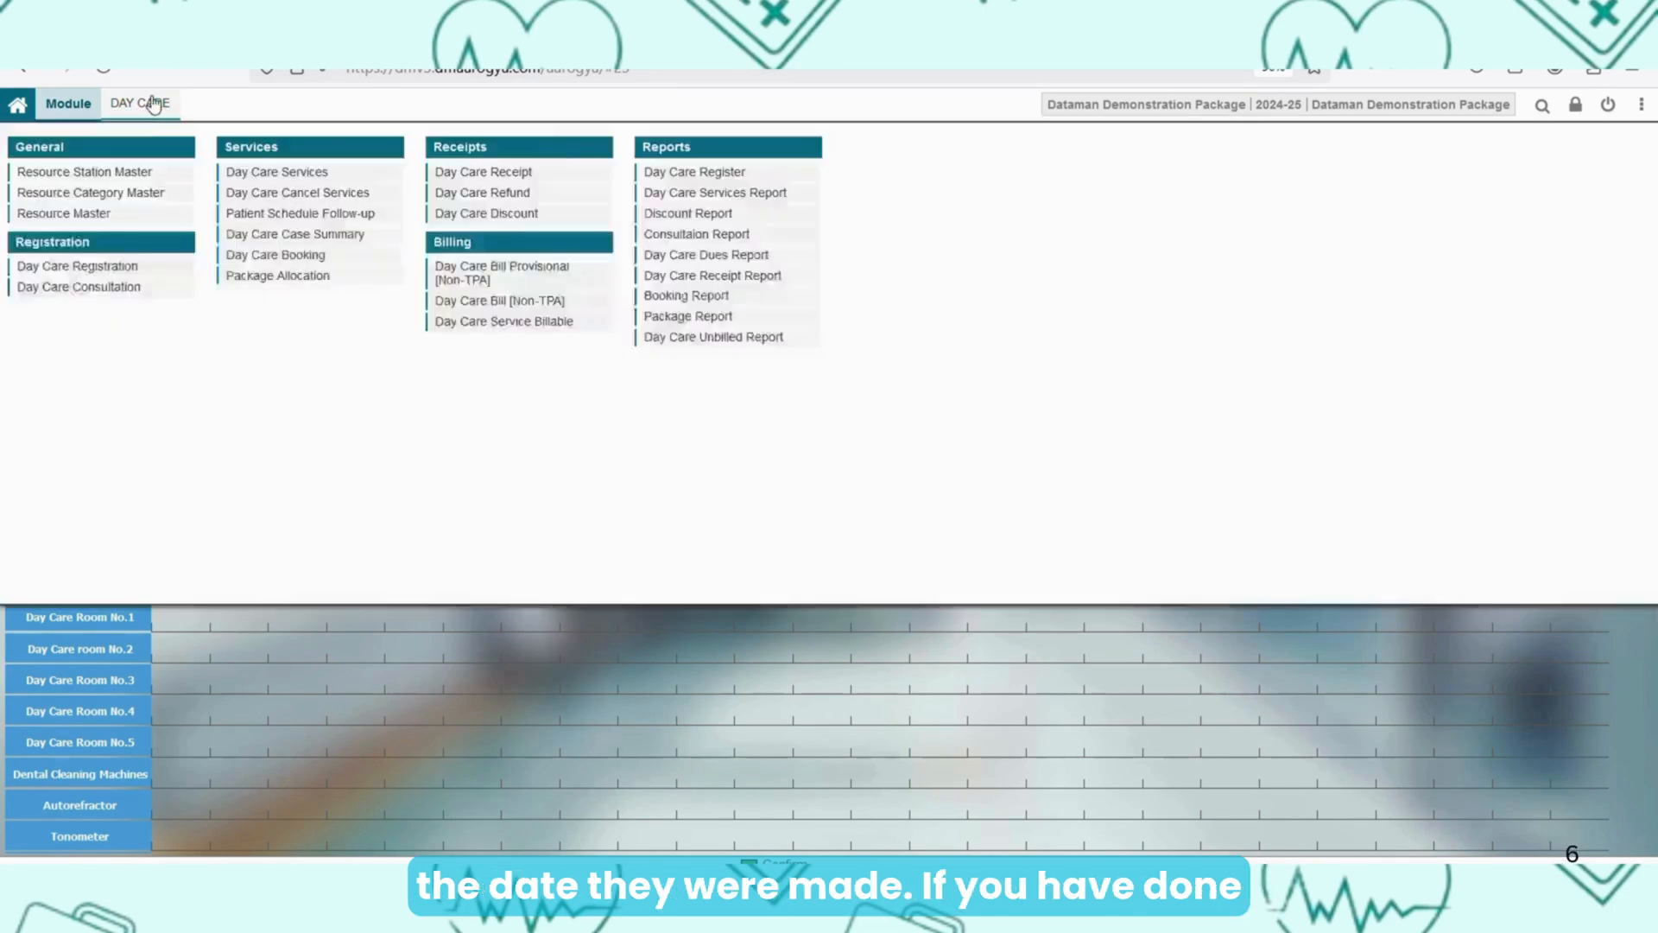
left_click(276, 277)
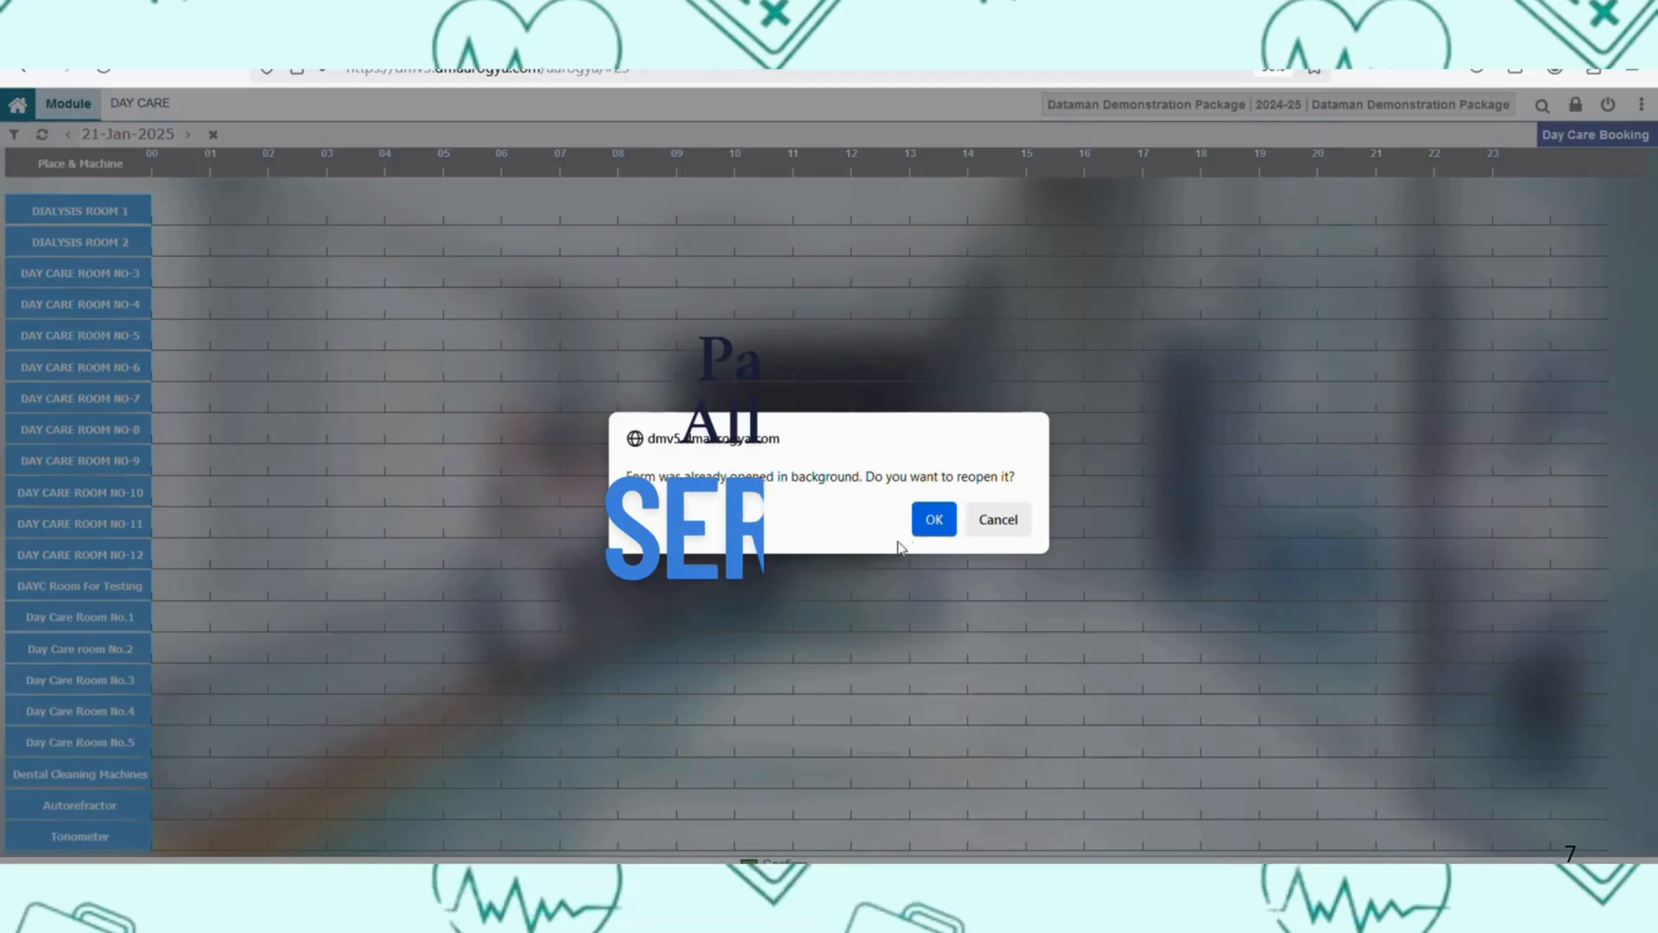
left_click(935, 519)
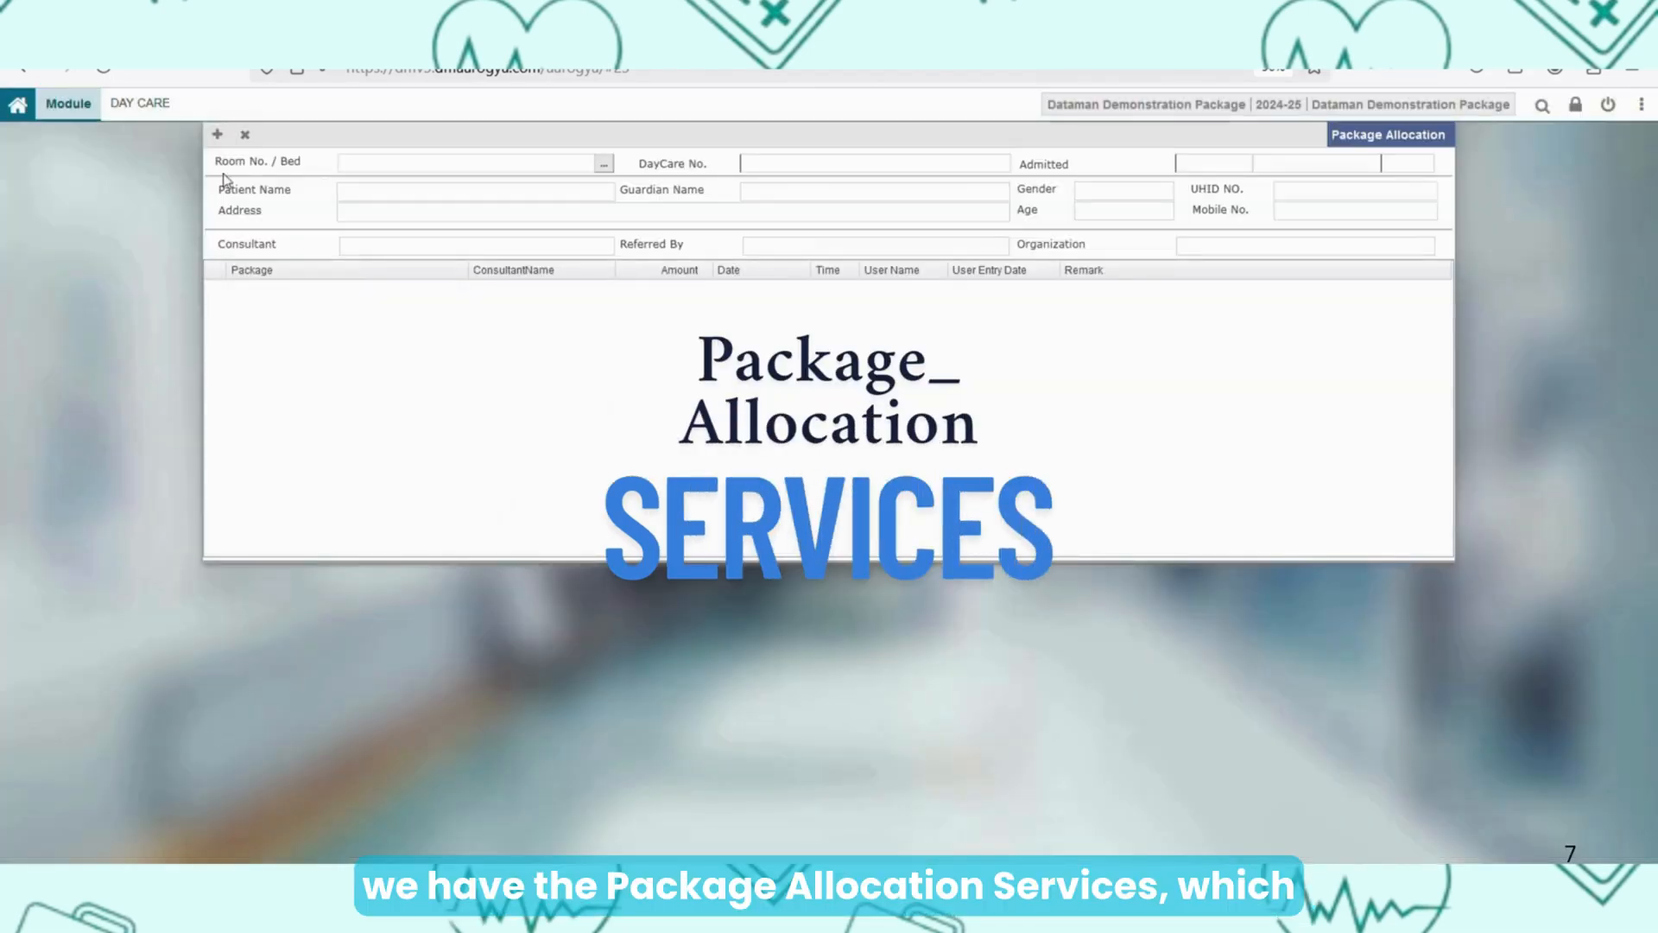
left_click(218, 136)
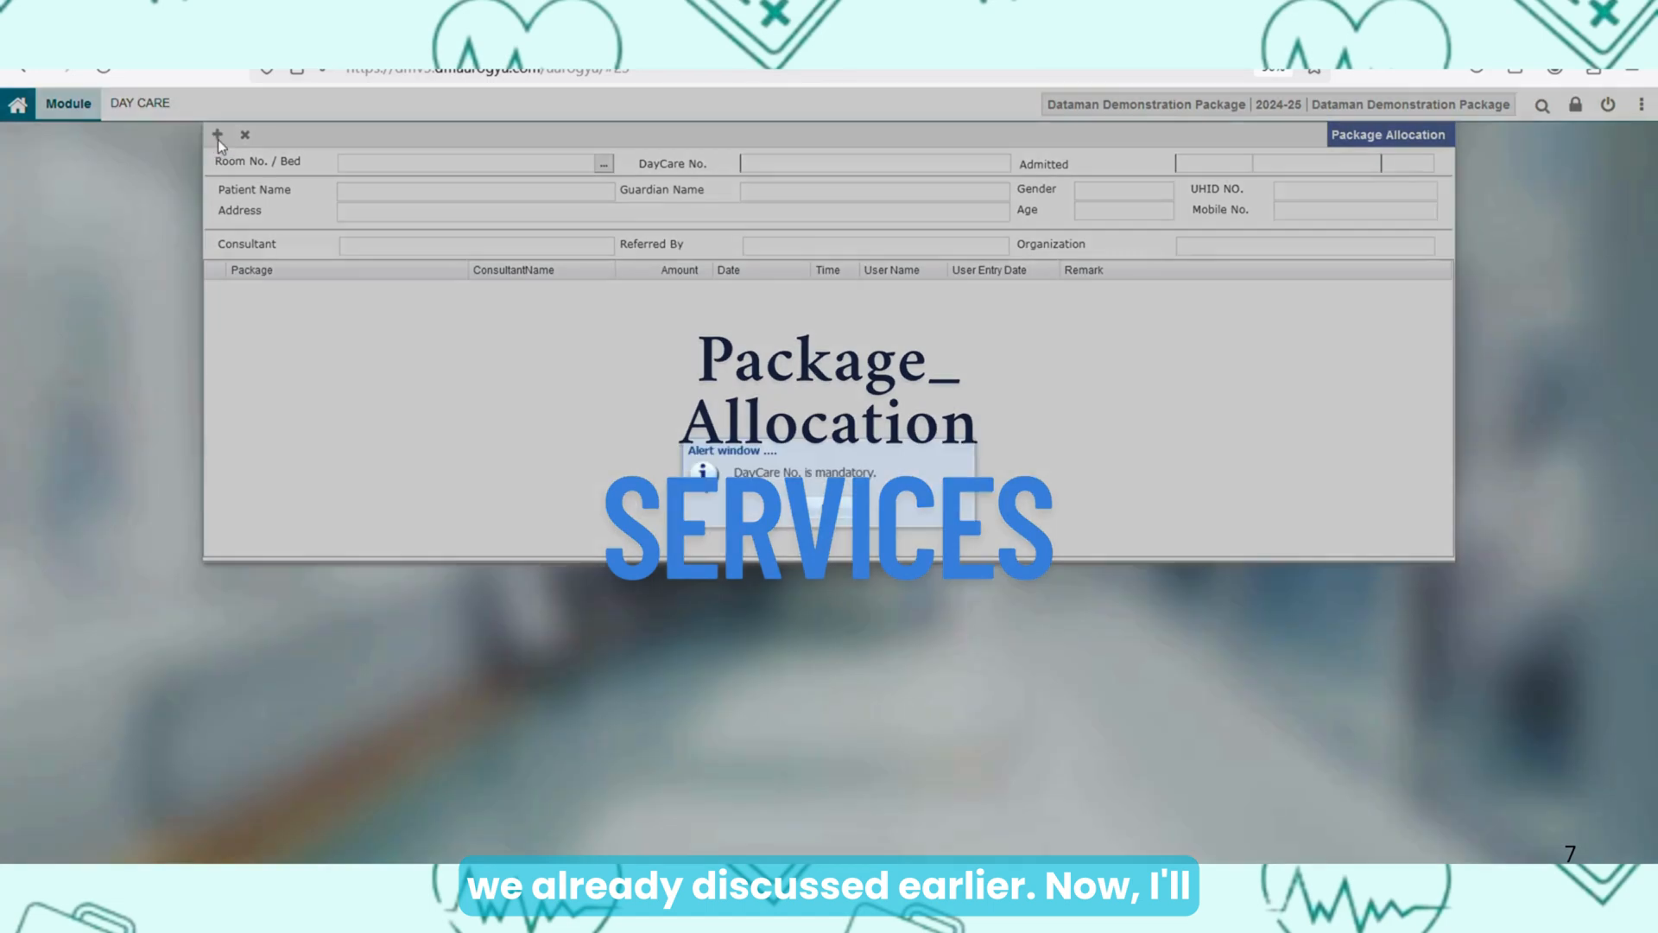
left_click(815, 509)
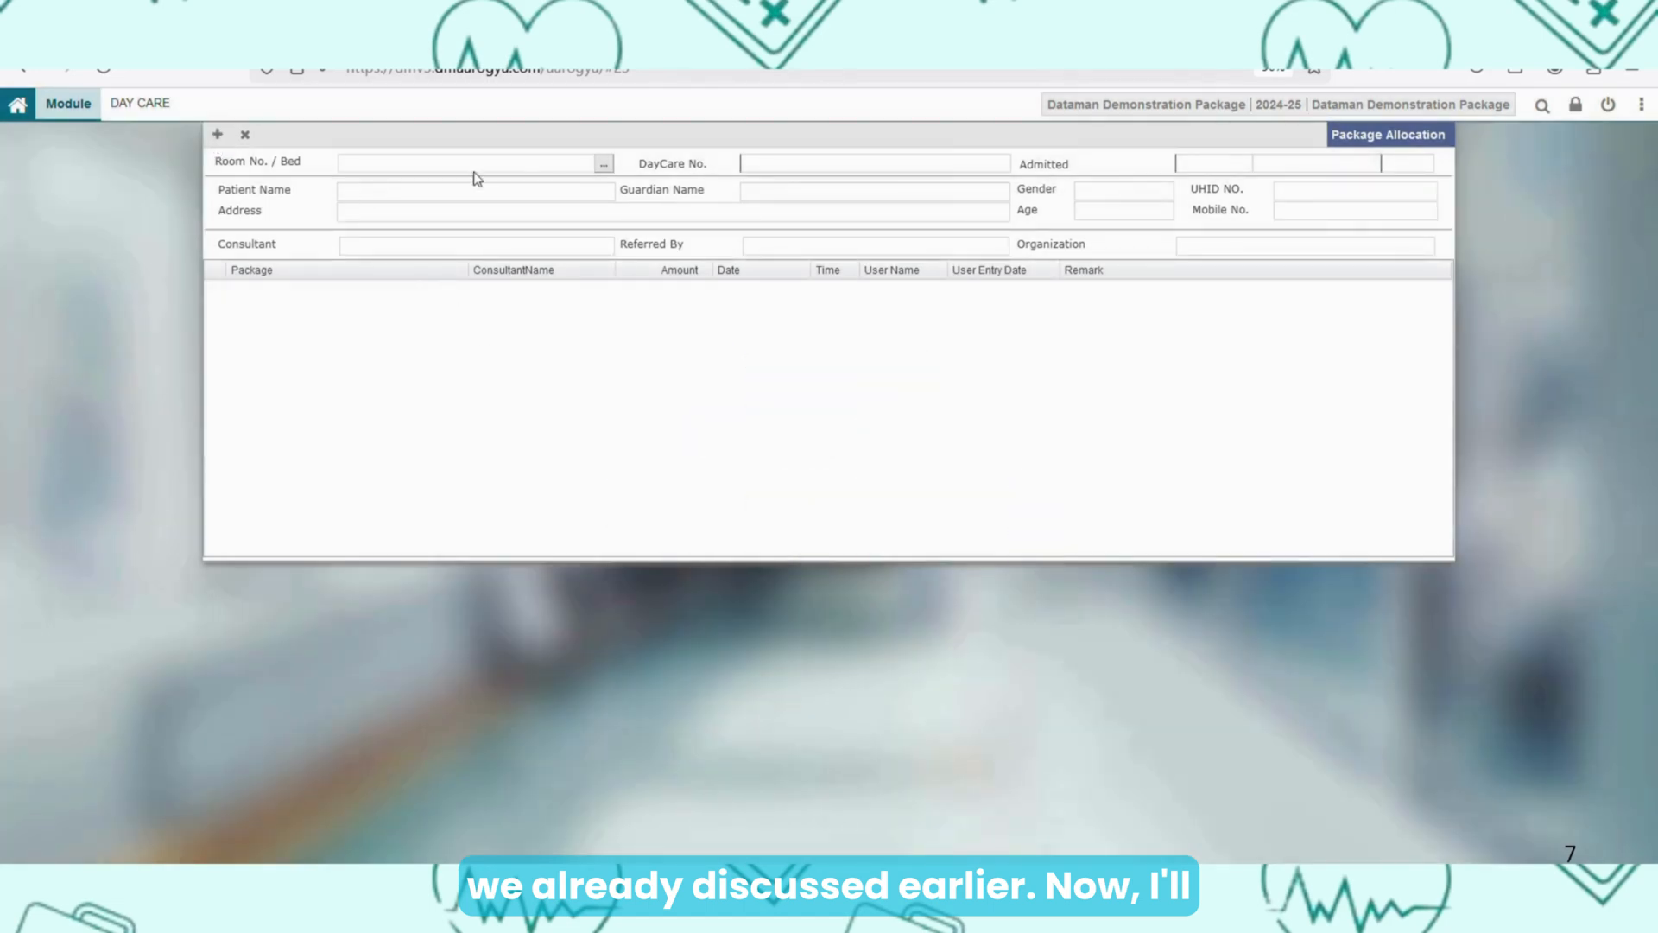
left_click(601, 166)
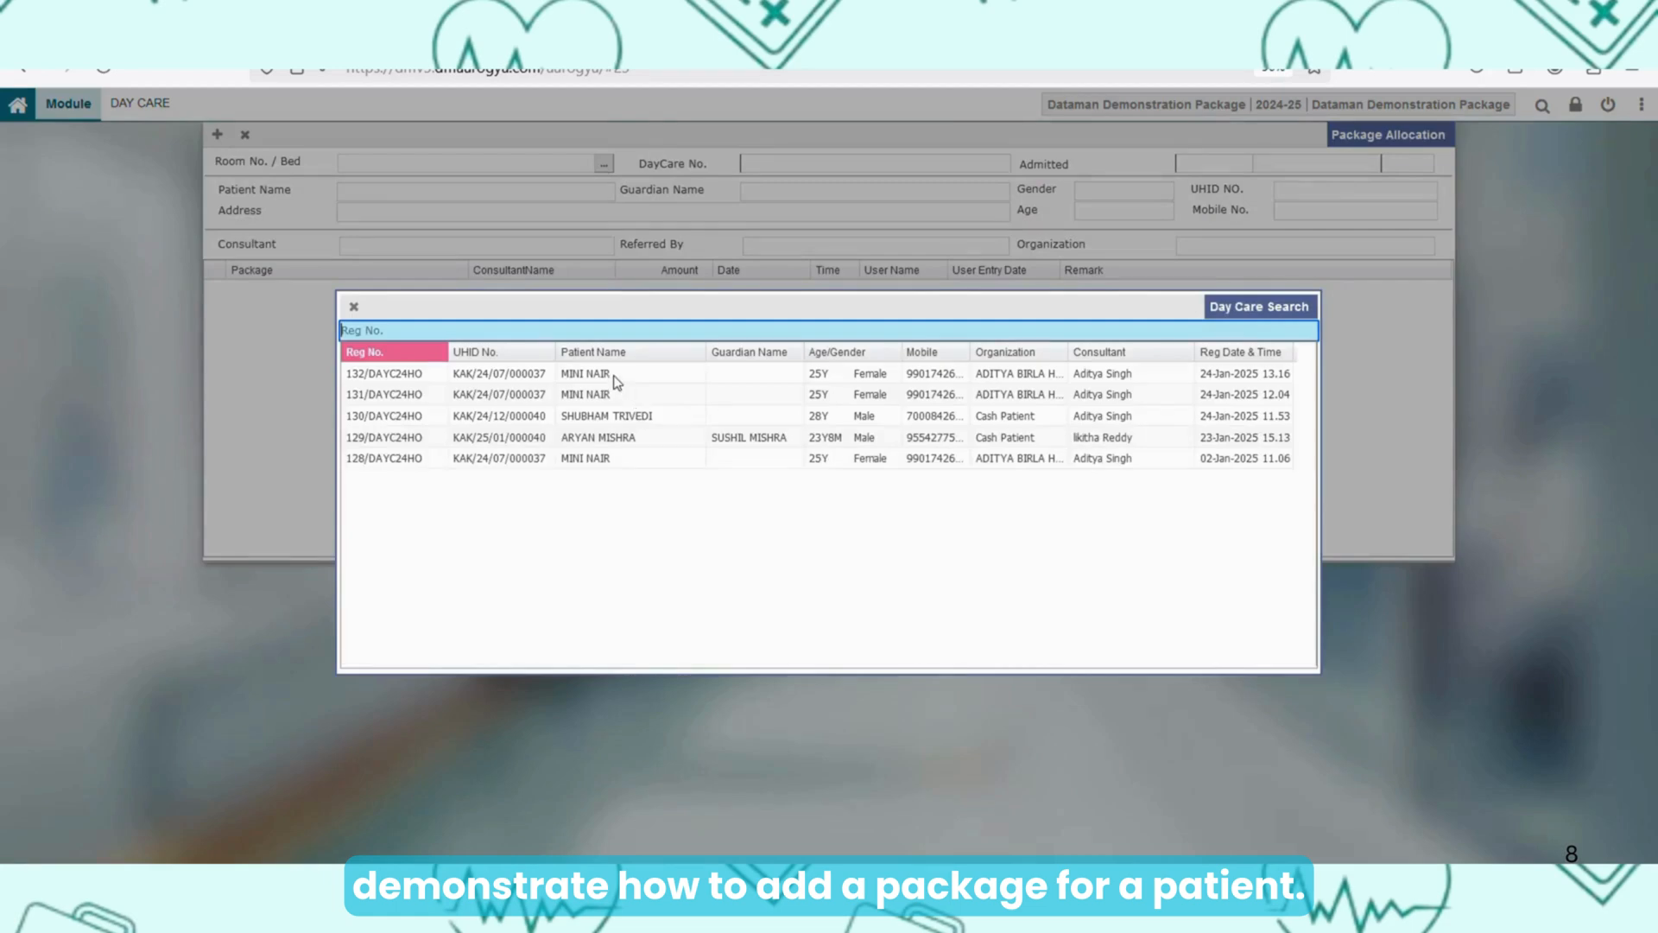
double_click(605, 373)
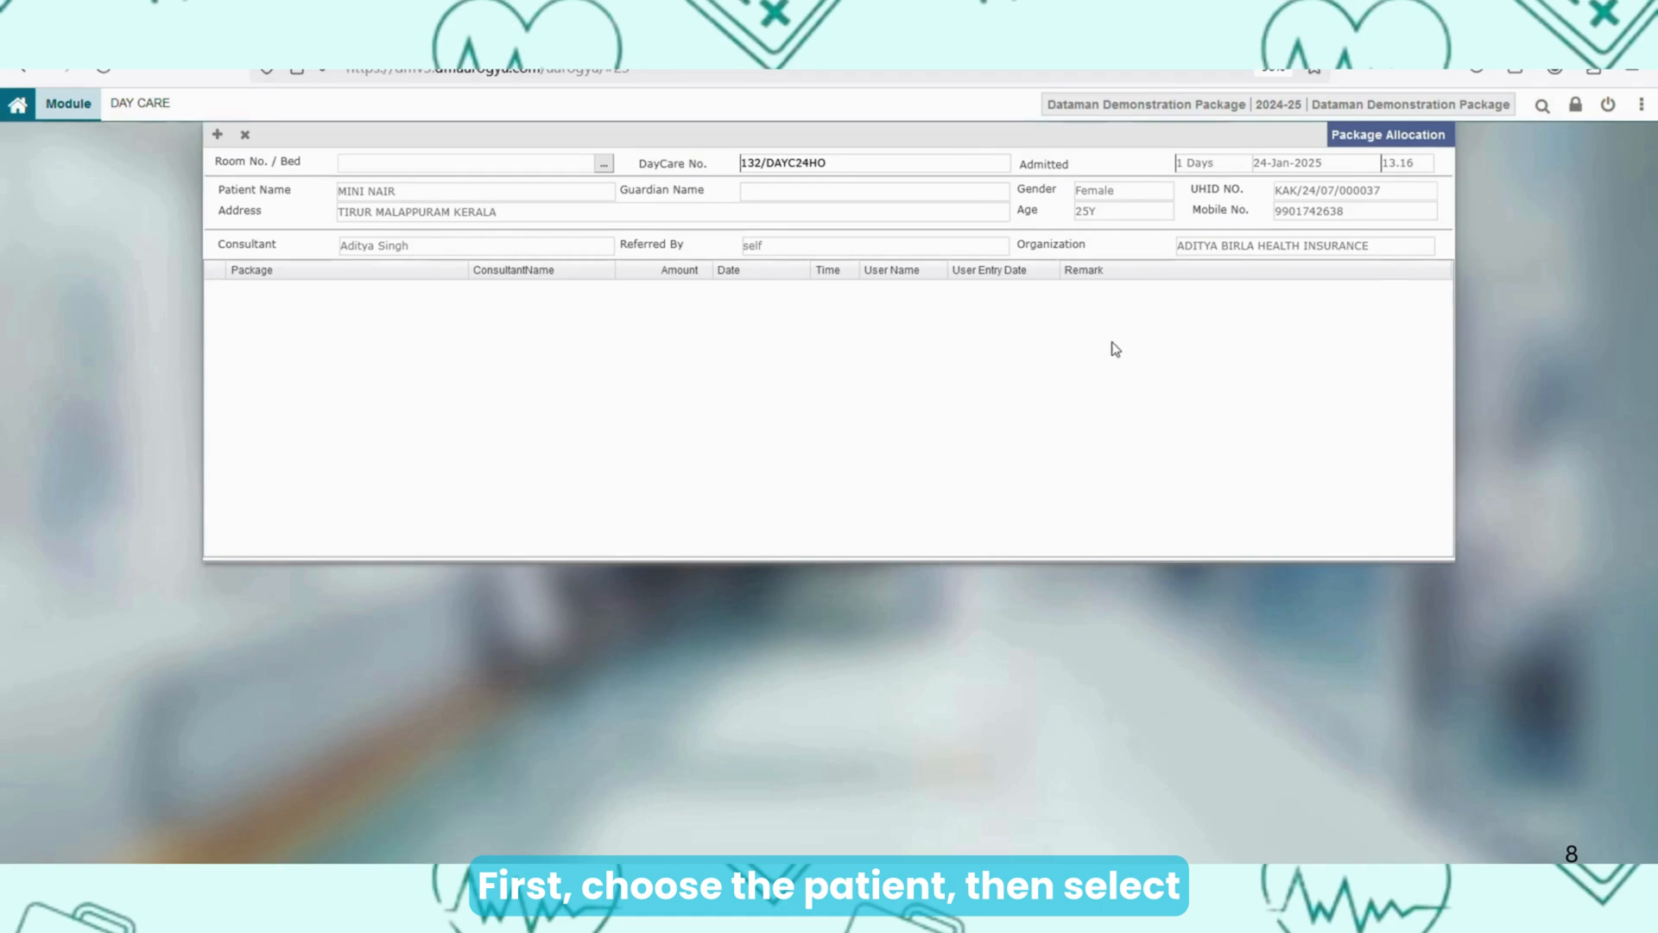
Add a package allocation for the patient with 10 Days Package - Physiotherapy and try to save it
left_click(217, 135)
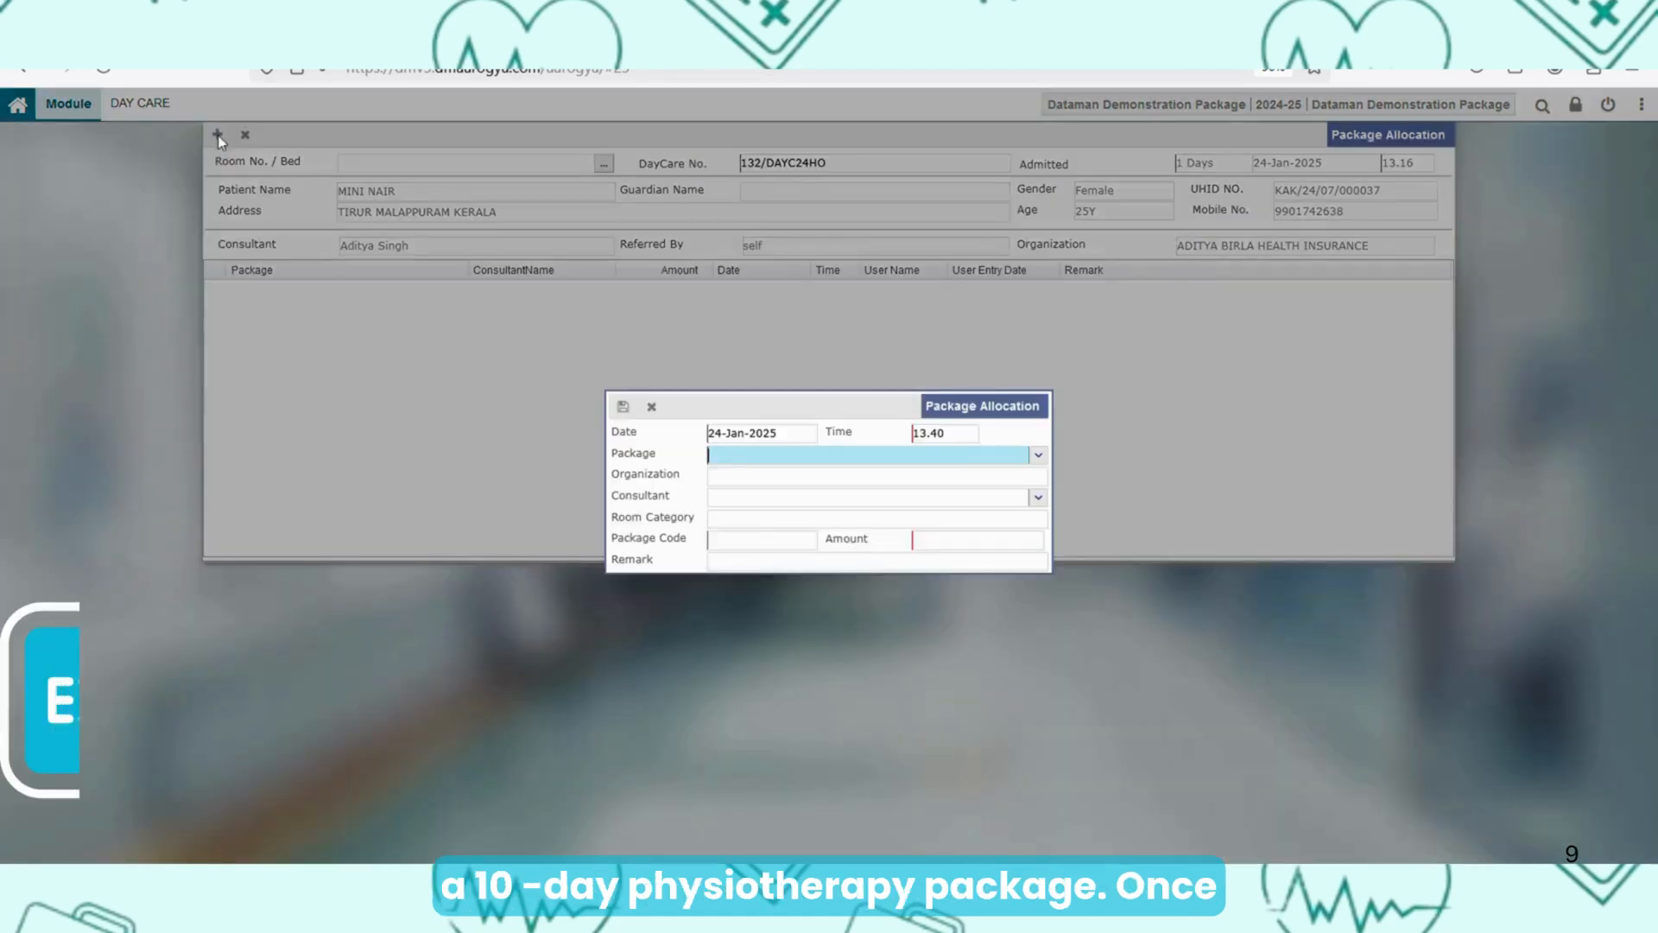
left_click(1038, 455)
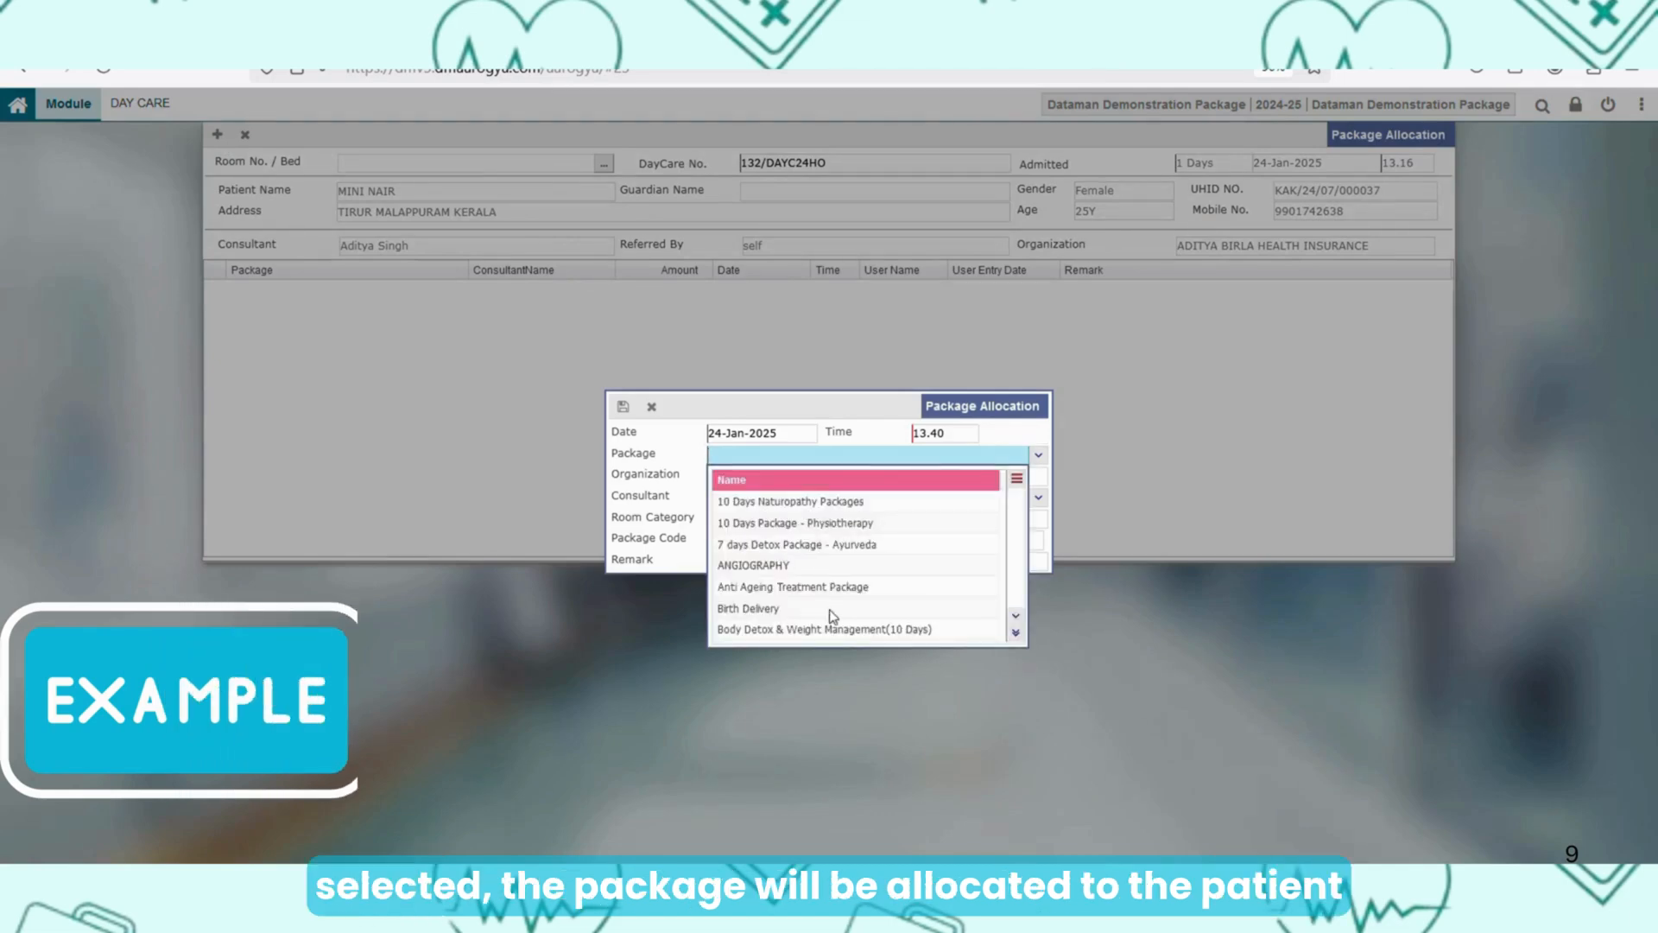
left_click(862, 523)
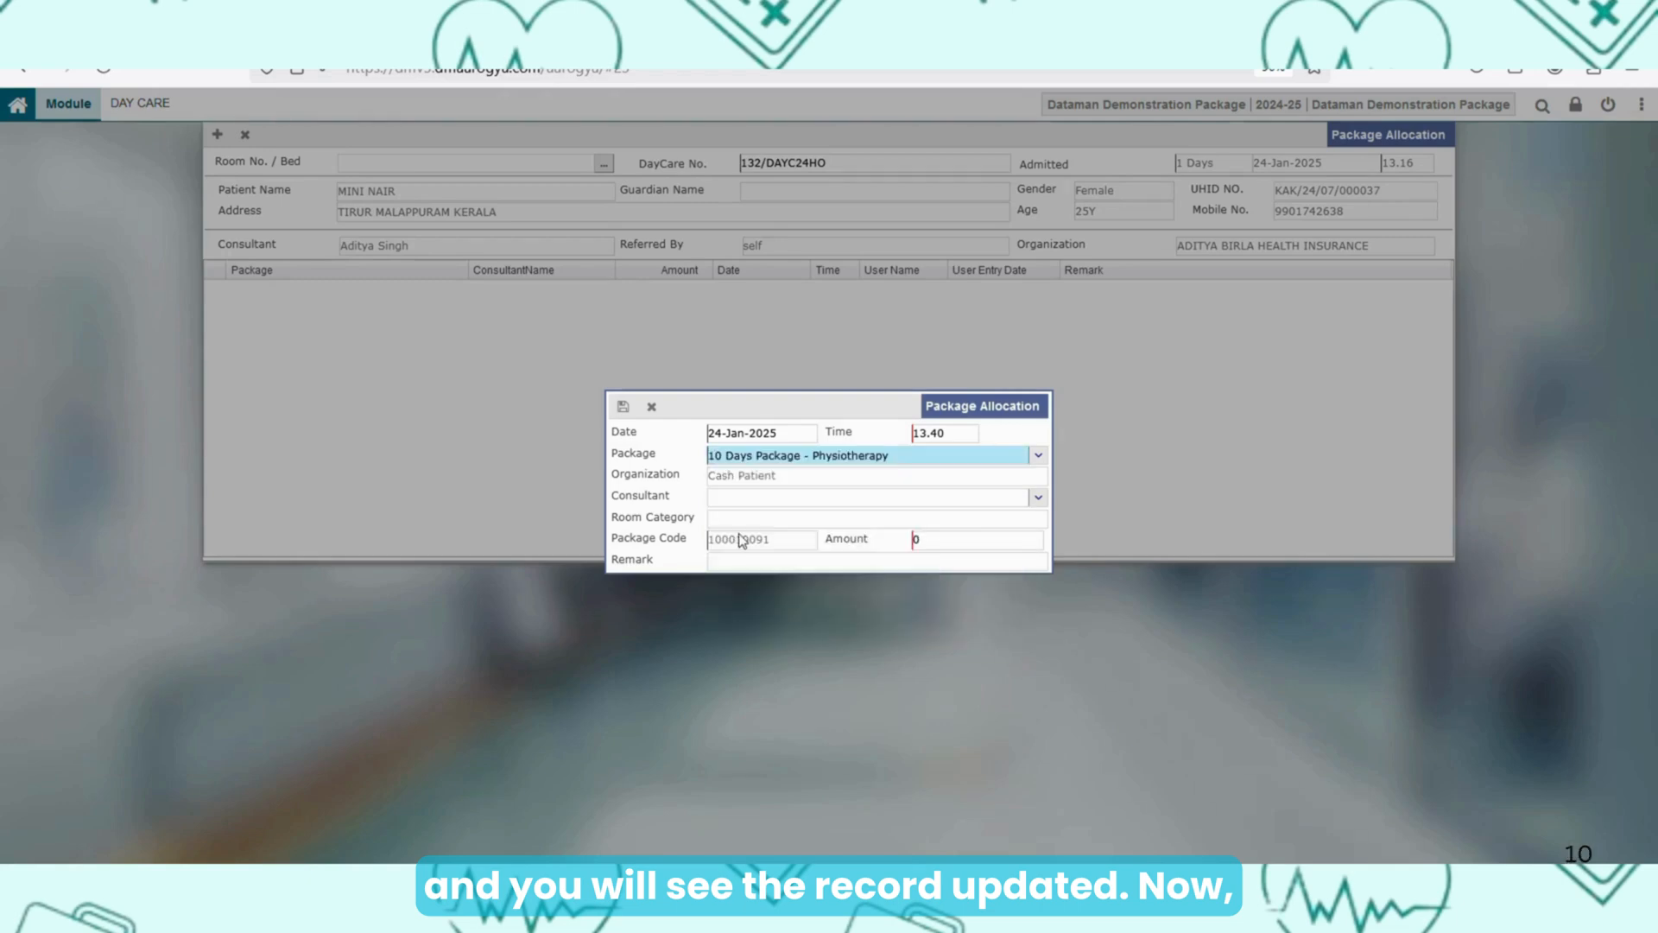
left_click(622, 405)
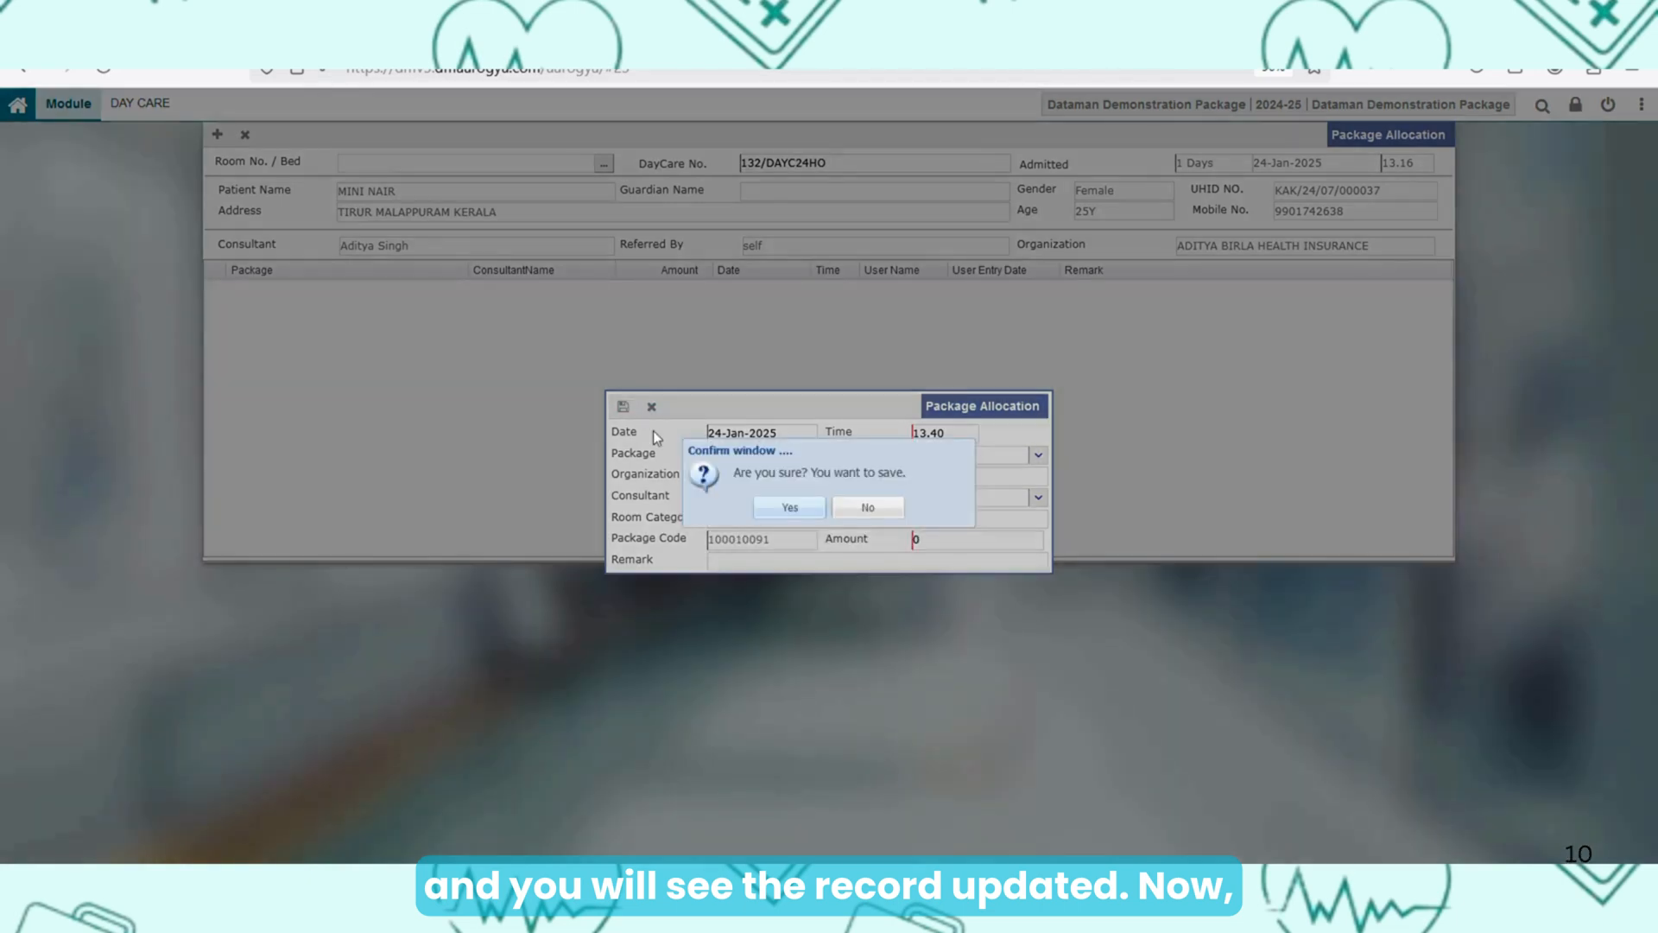
left_click(790, 507)
left_click(827, 508)
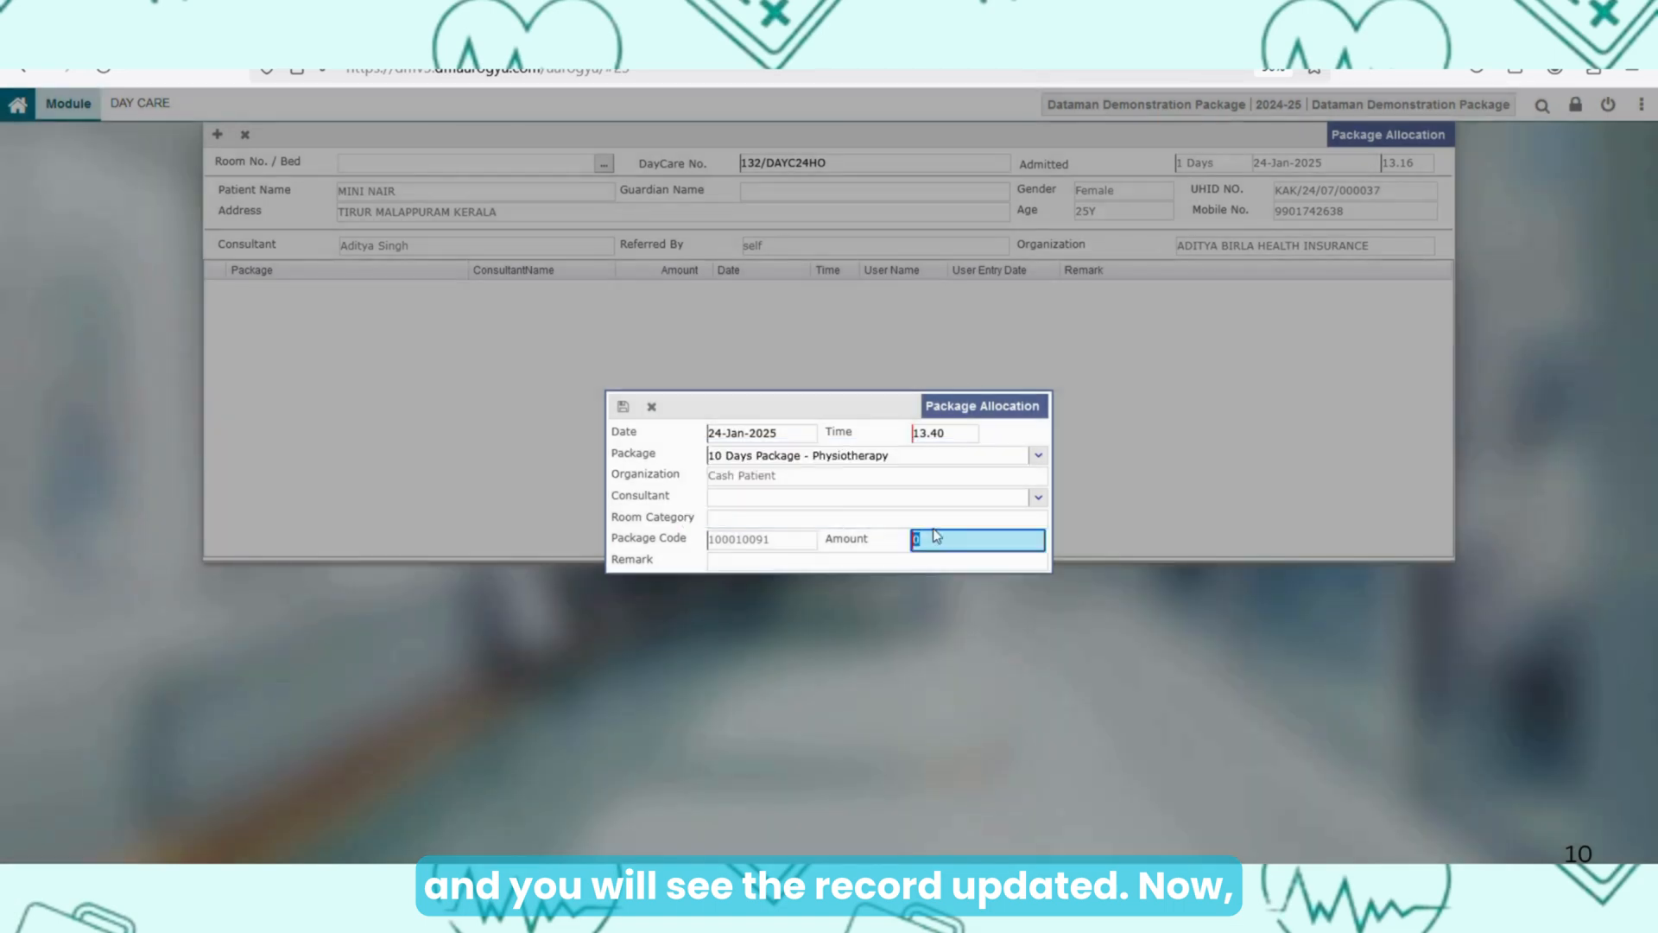
Save the package allocation with an amount of 80000 and close the form
type("80000")
left_click(621, 407)
left_click(784, 511)
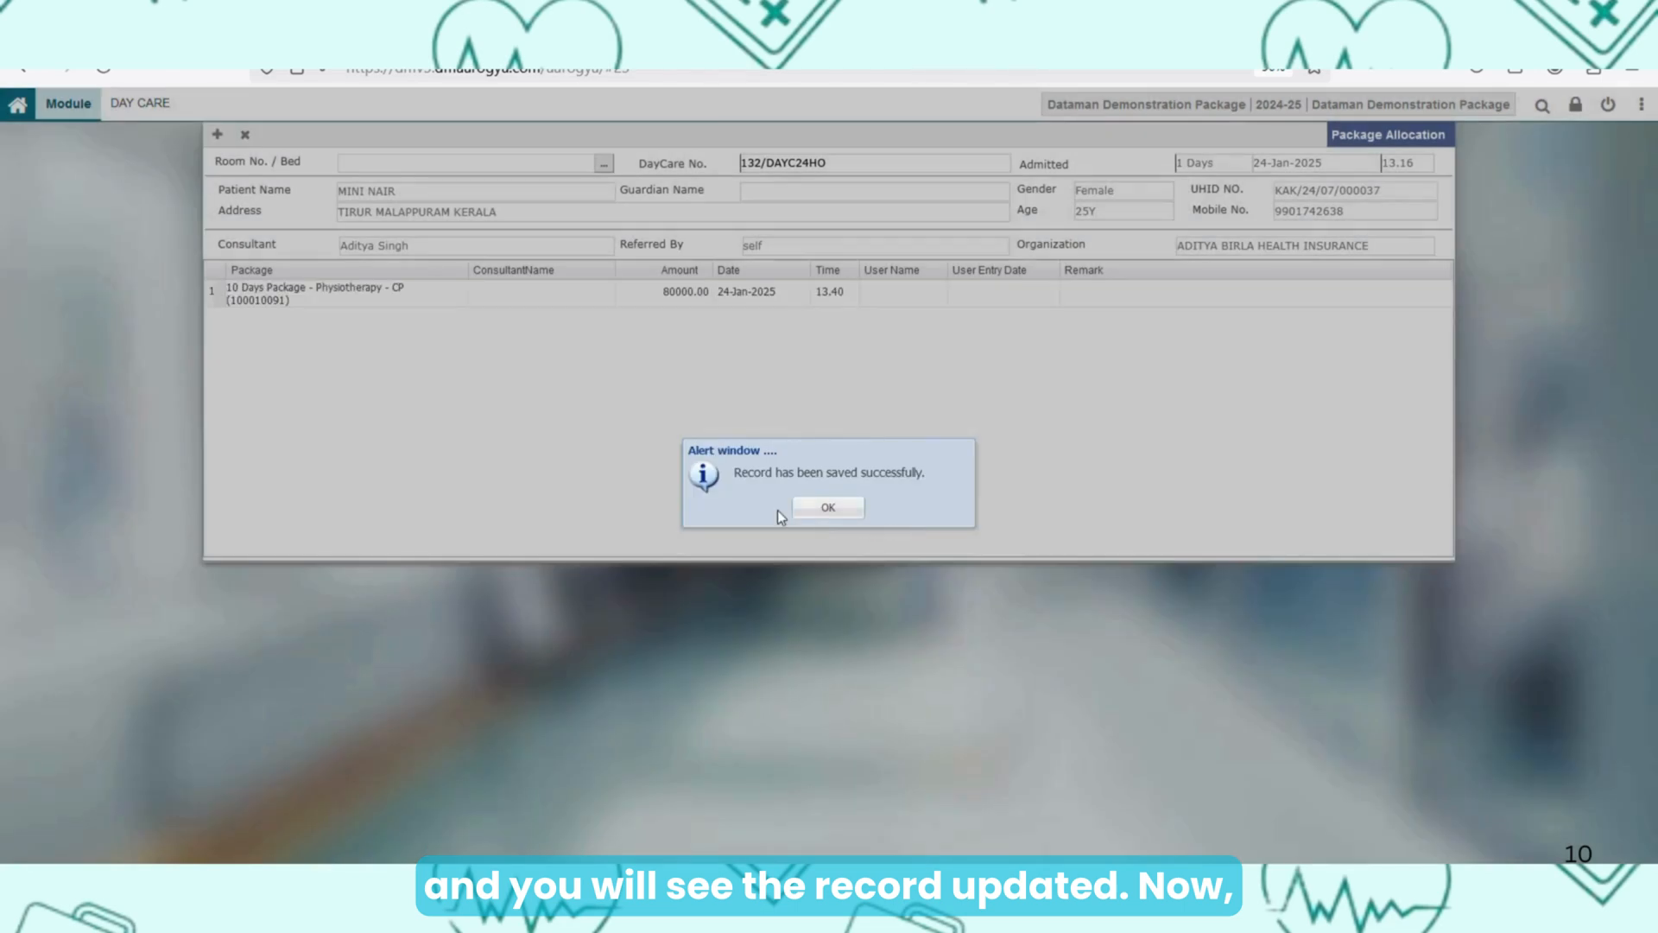
left_click(816, 511)
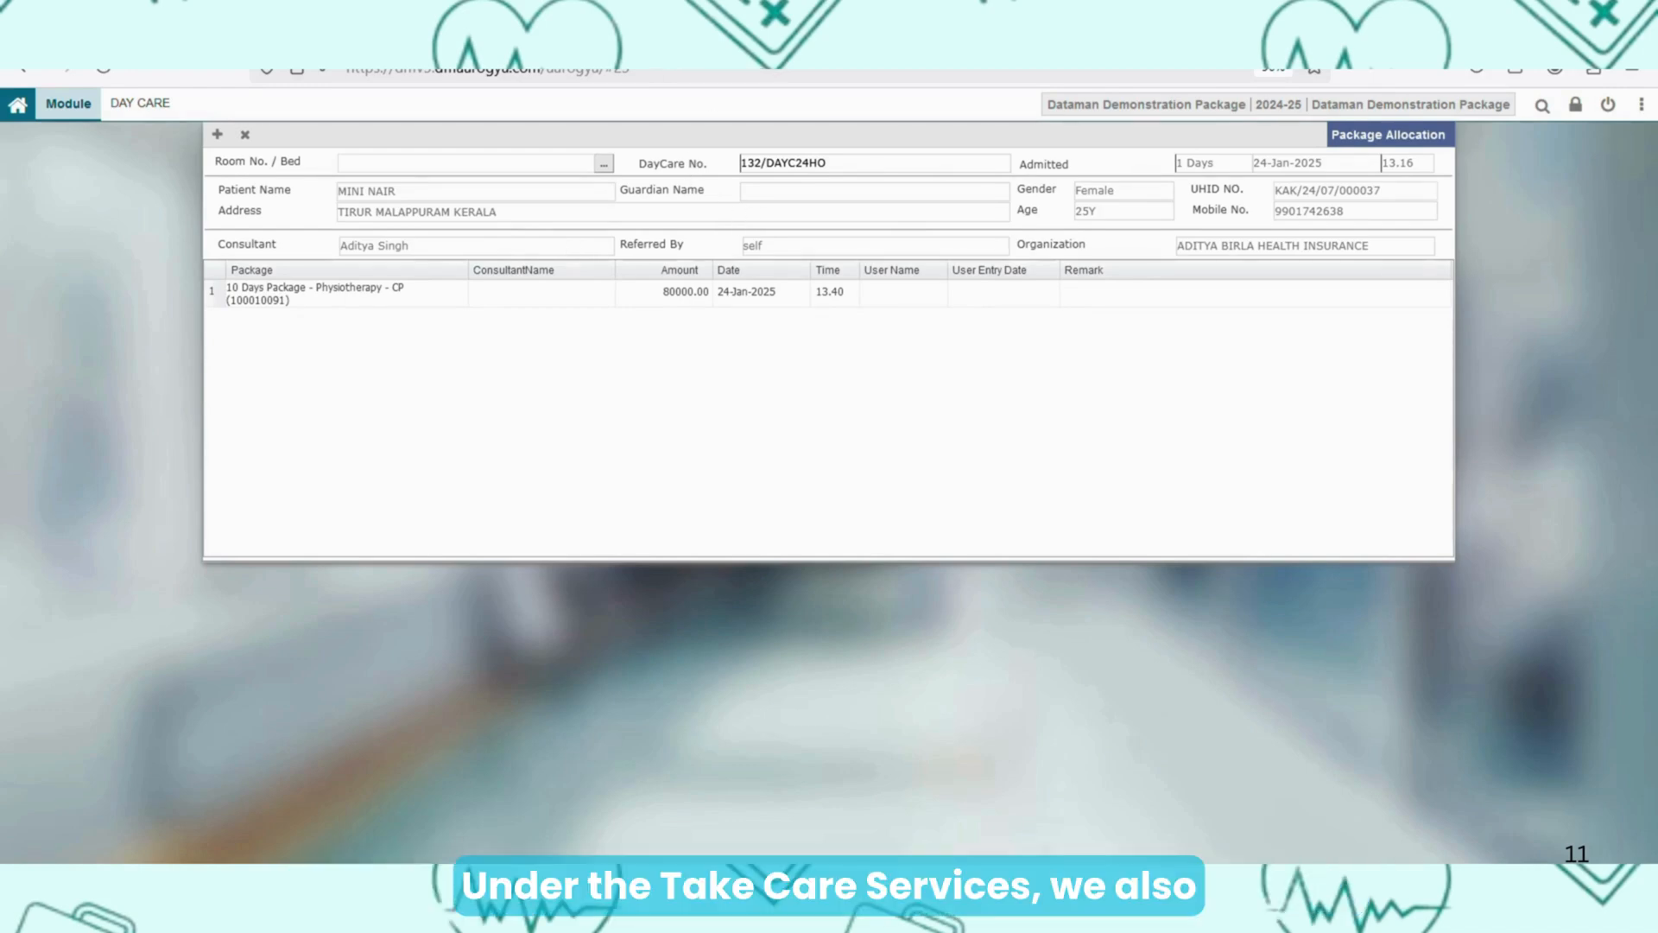
left_click(245, 134)
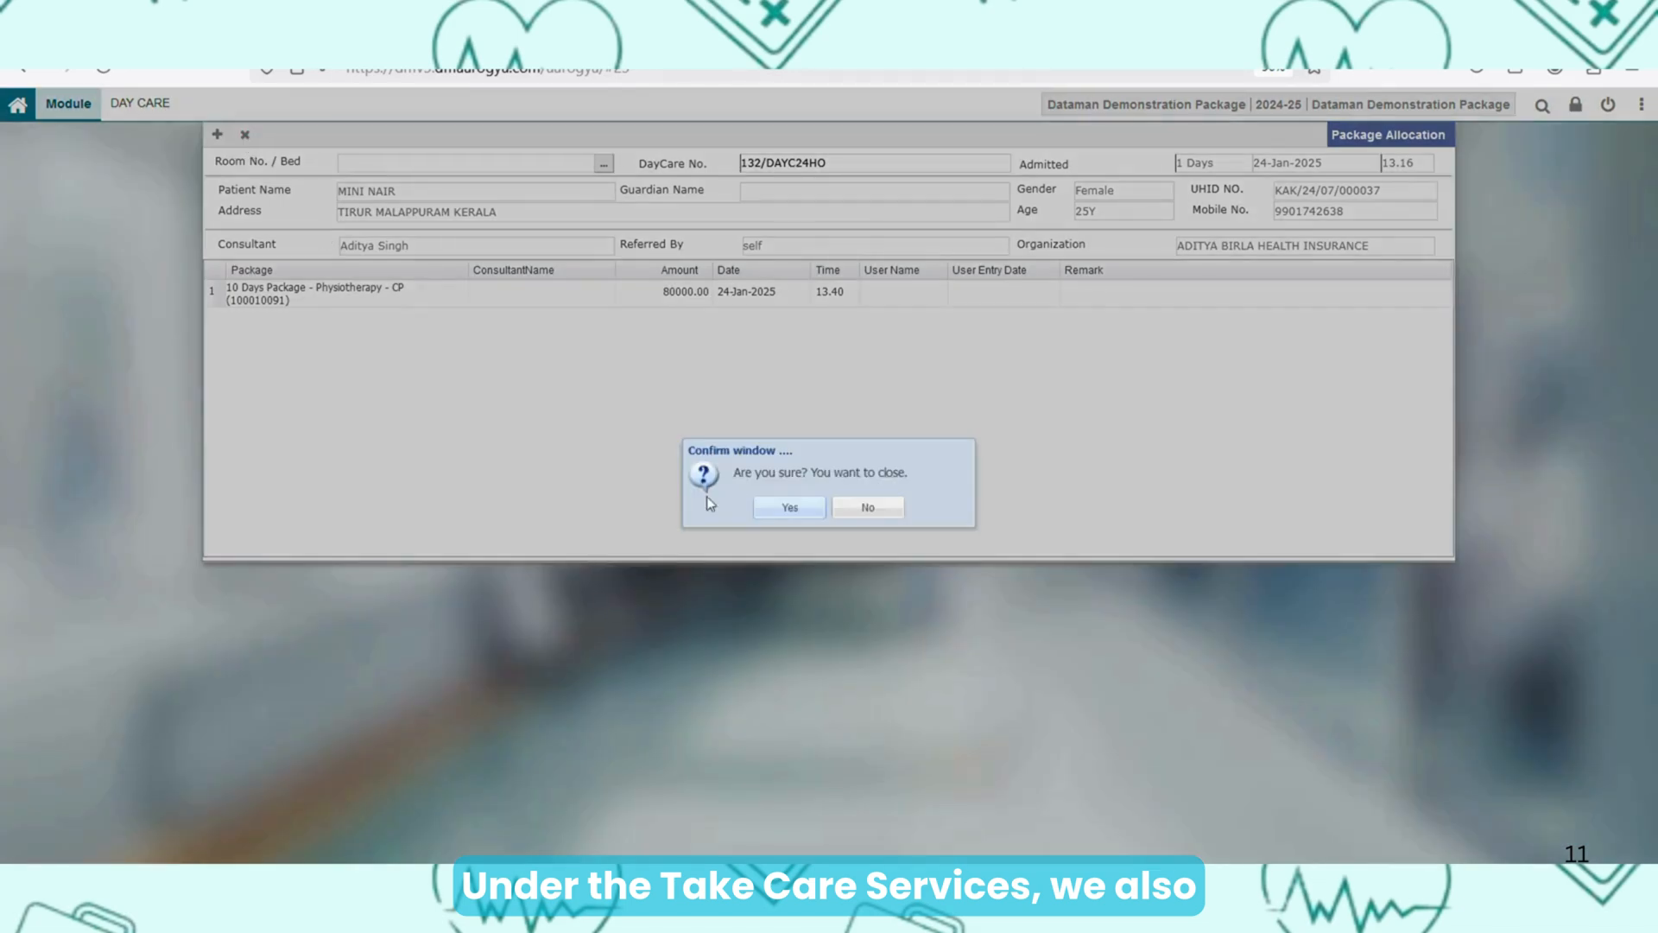
left_click(791, 506)
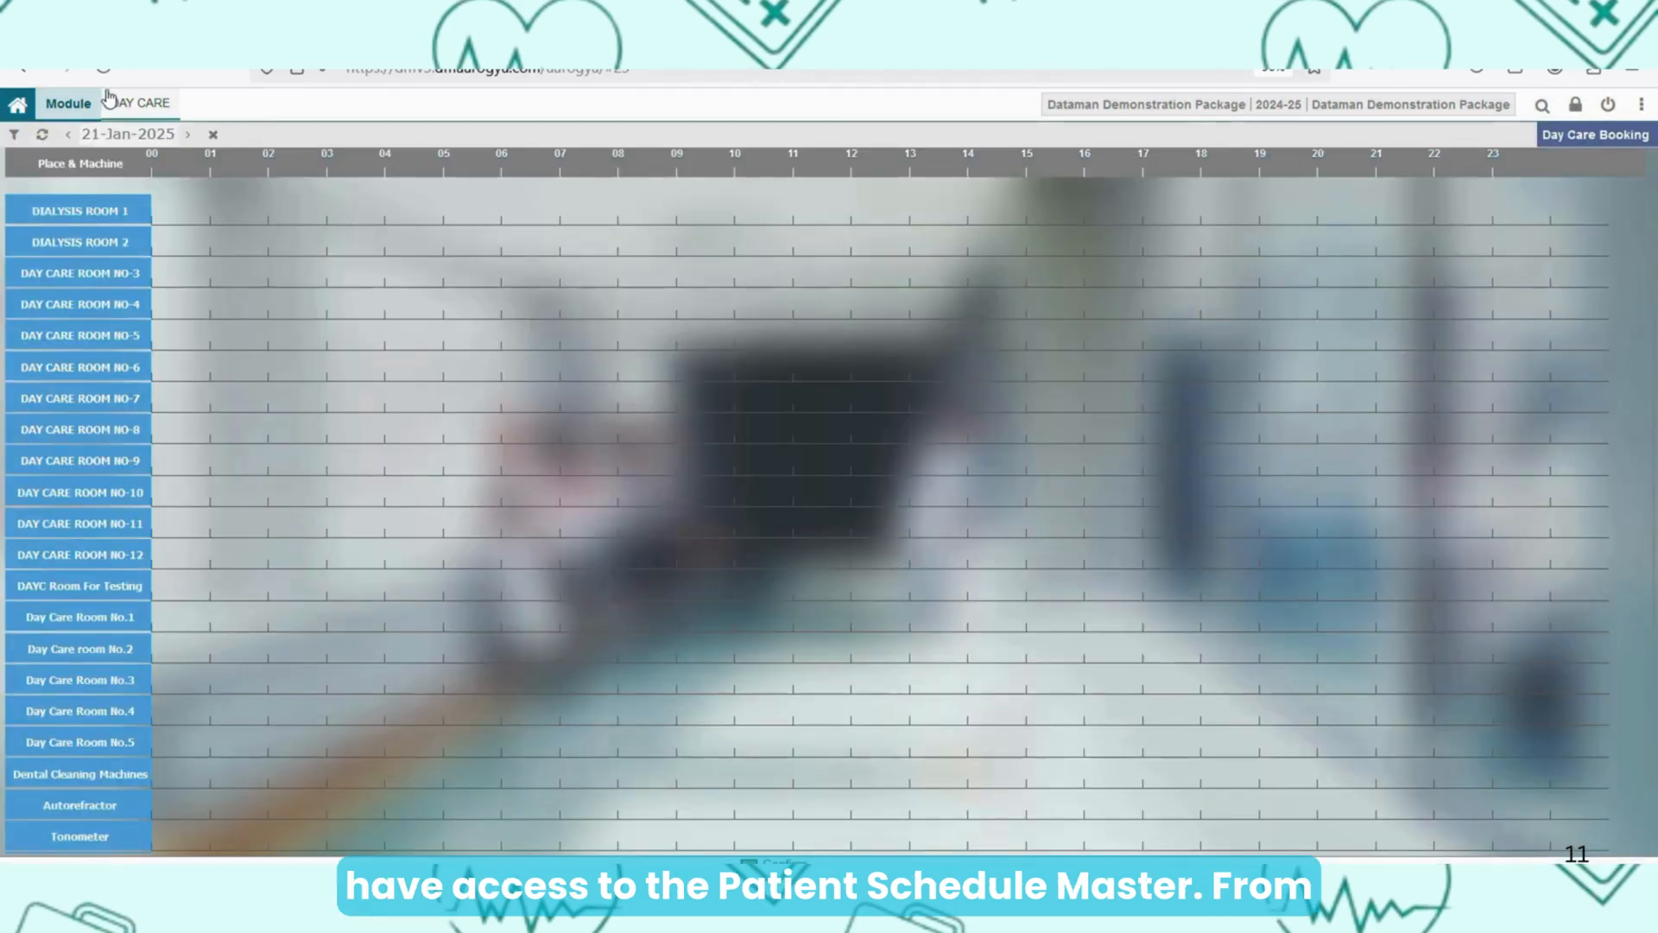
Switch to the Master module and view the Acupuncture record in Patient Schedule Master
left_click(59, 105)
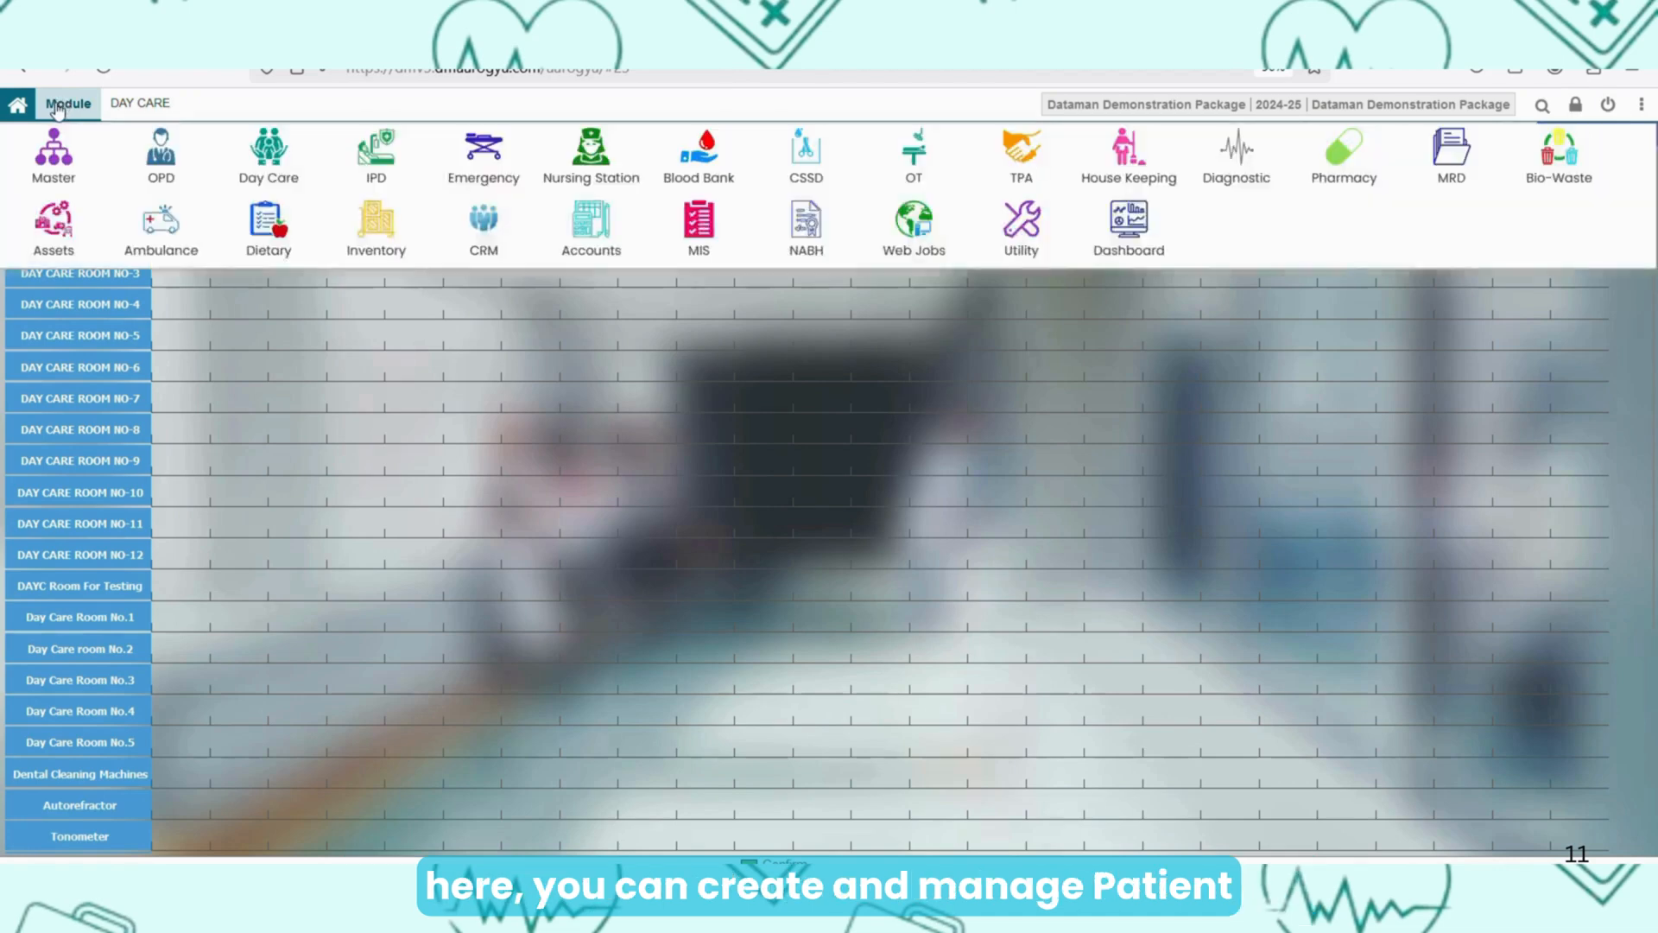
left_click(63, 145)
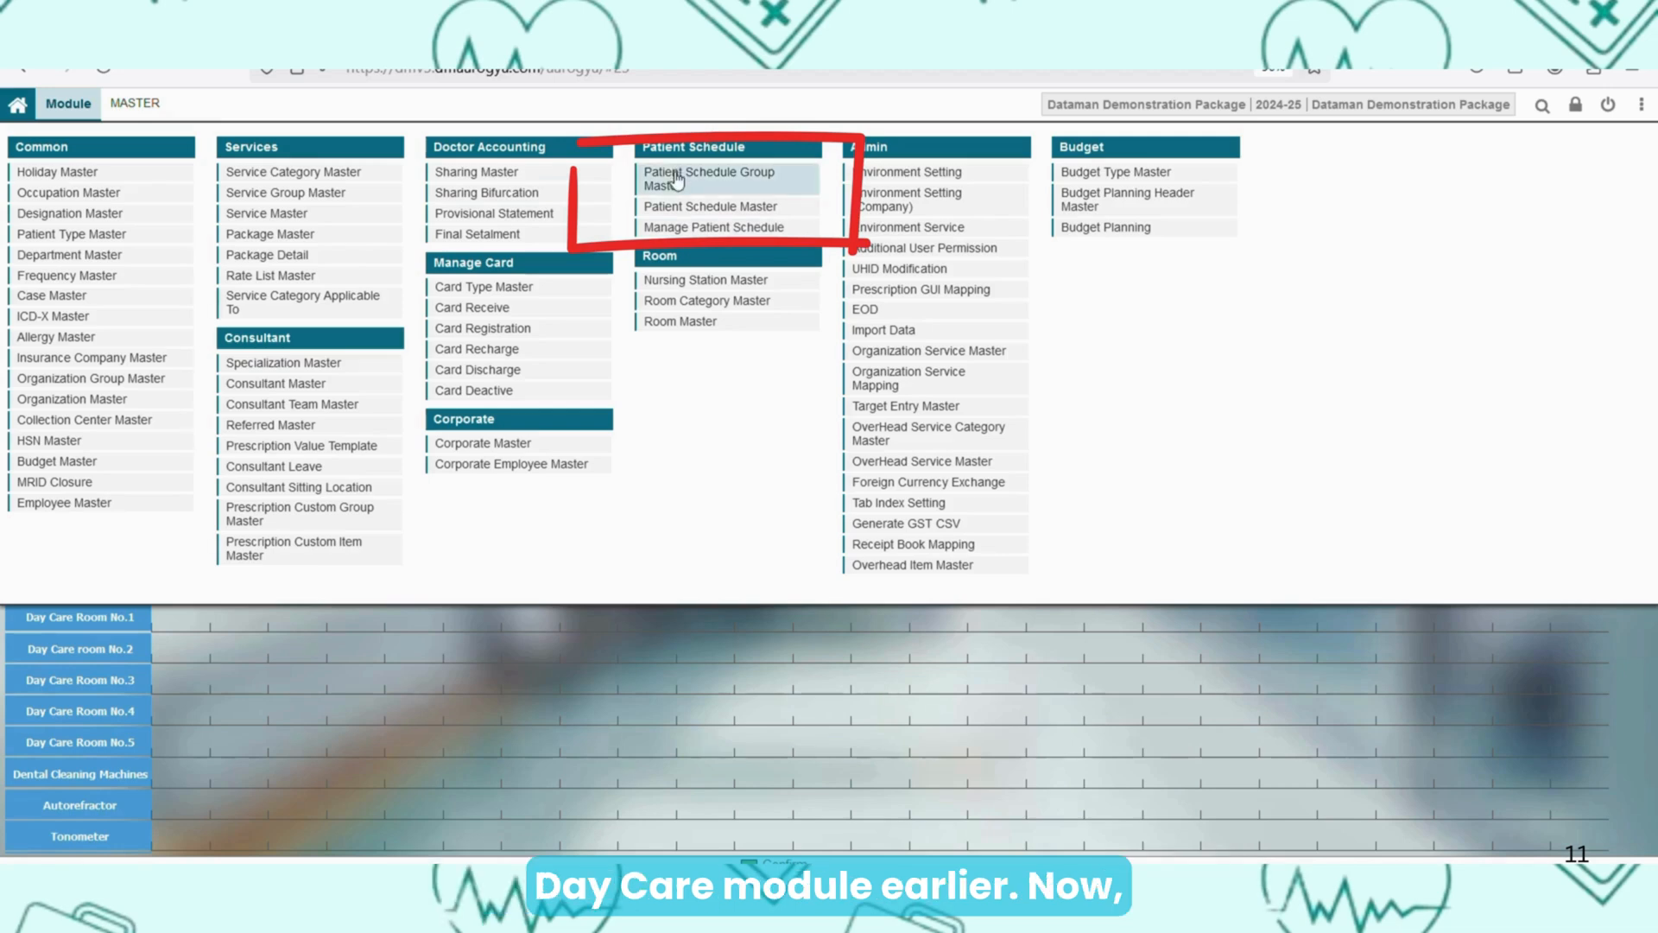
left_click(699, 213)
left_click(934, 520)
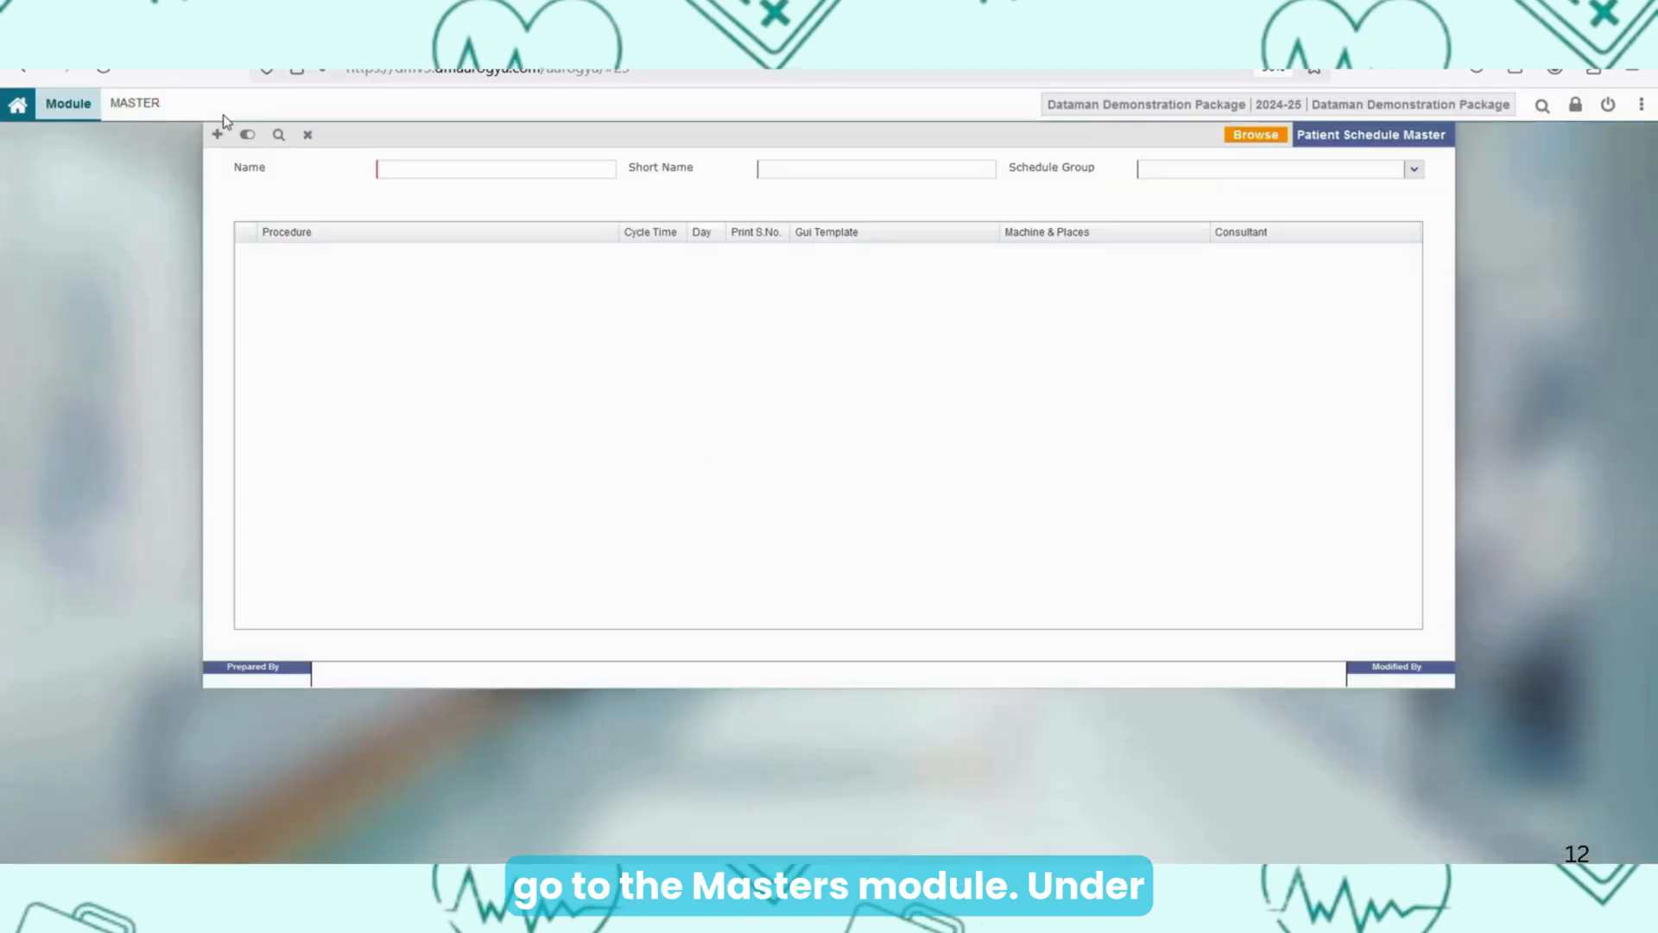
left_click(279, 136)
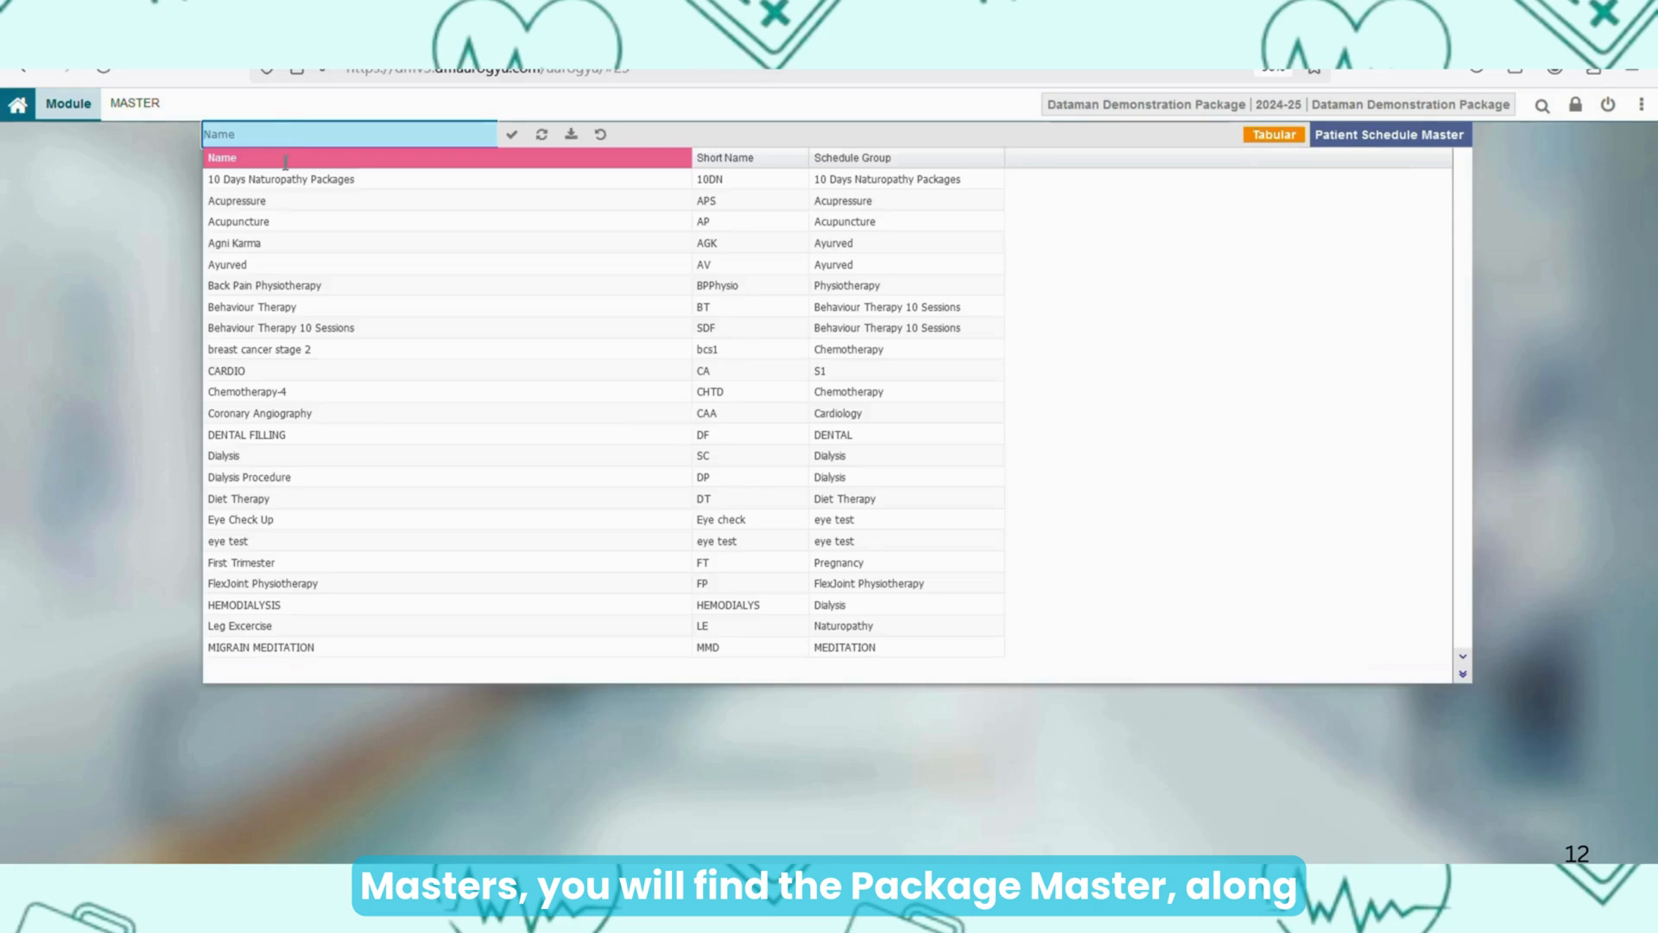
double_click(293, 224)
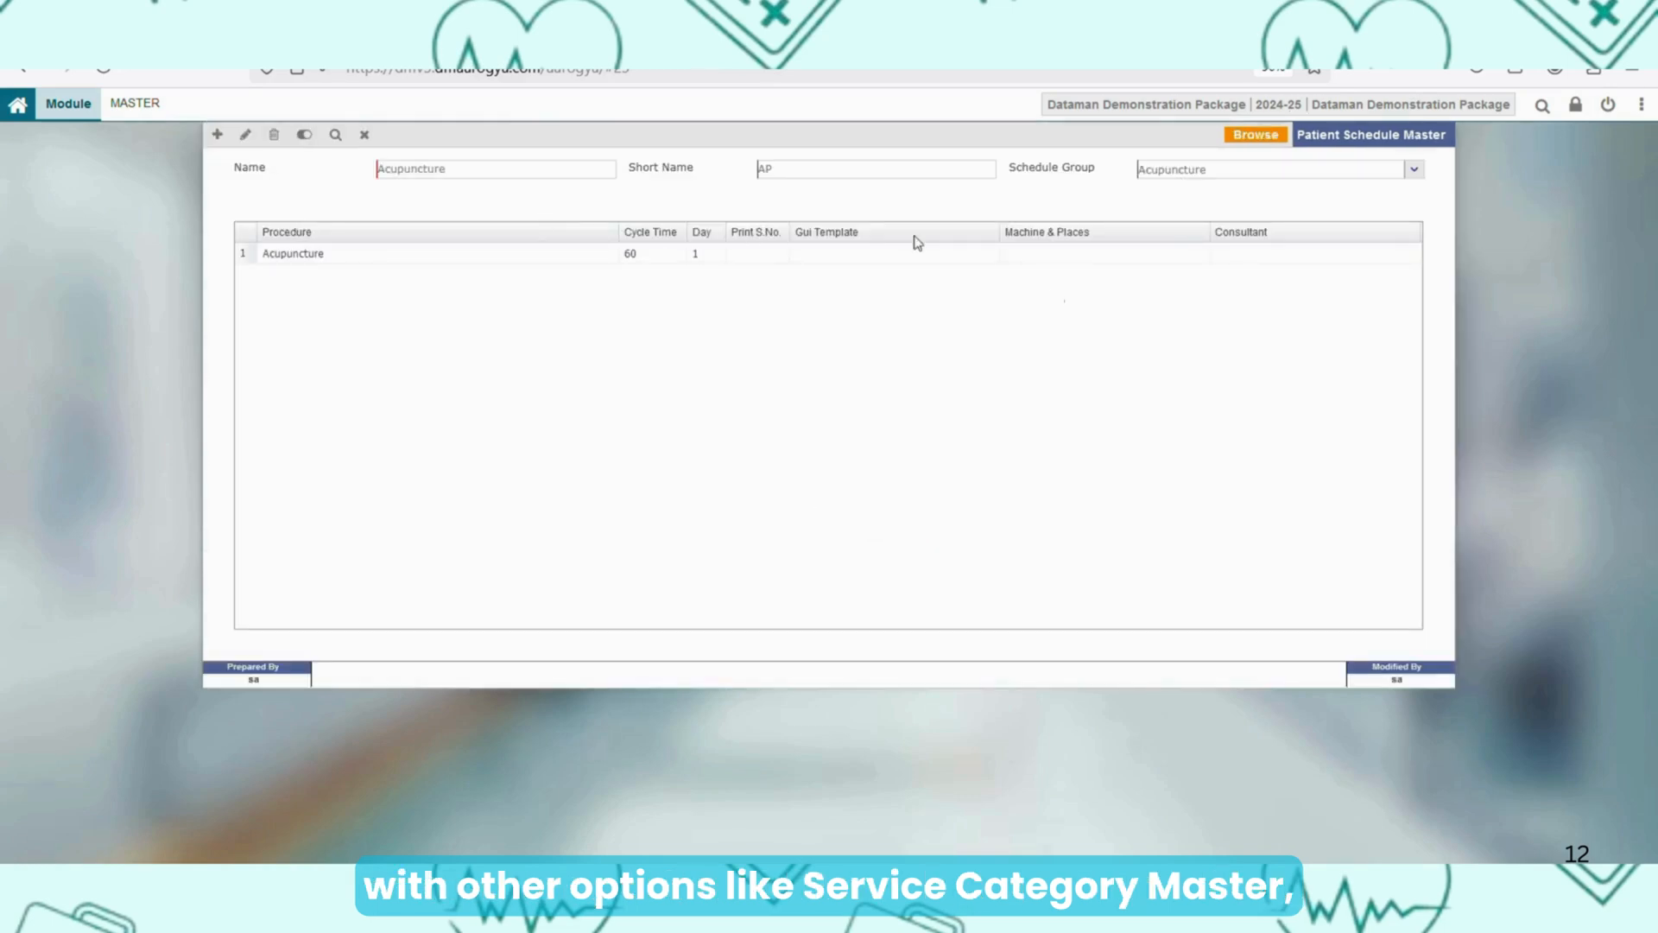
Reopen Manage Patient Schedule and load a patient through the UHID number lookup
left_click(136, 104)
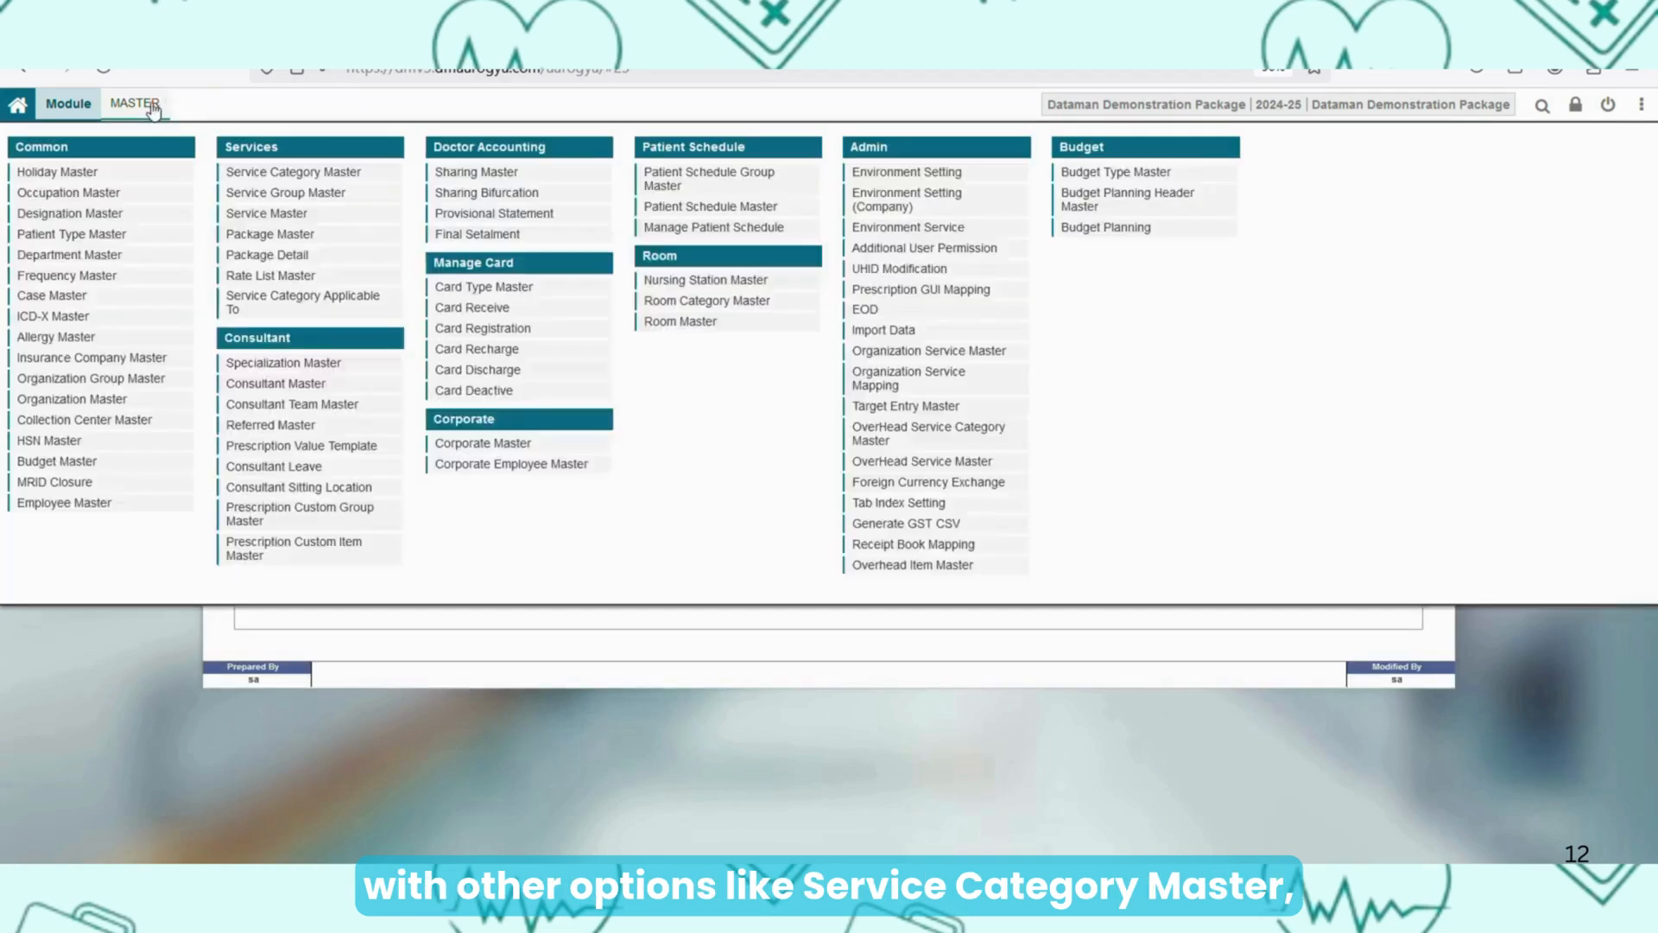
left_click(725, 229)
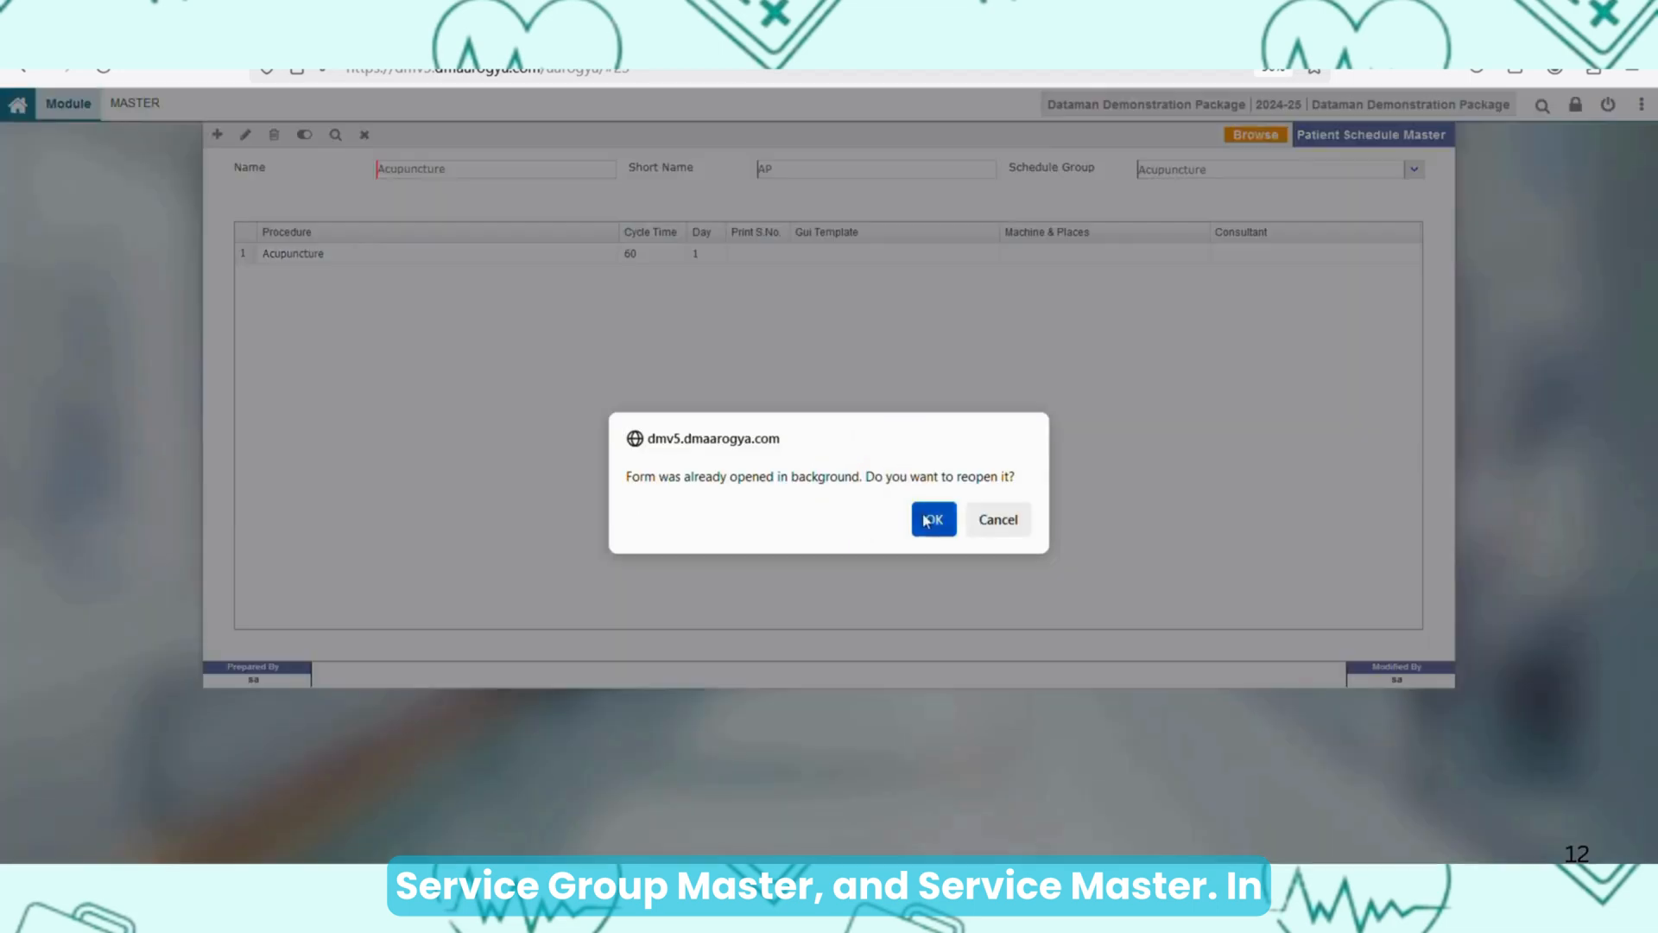
left_click(908, 514)
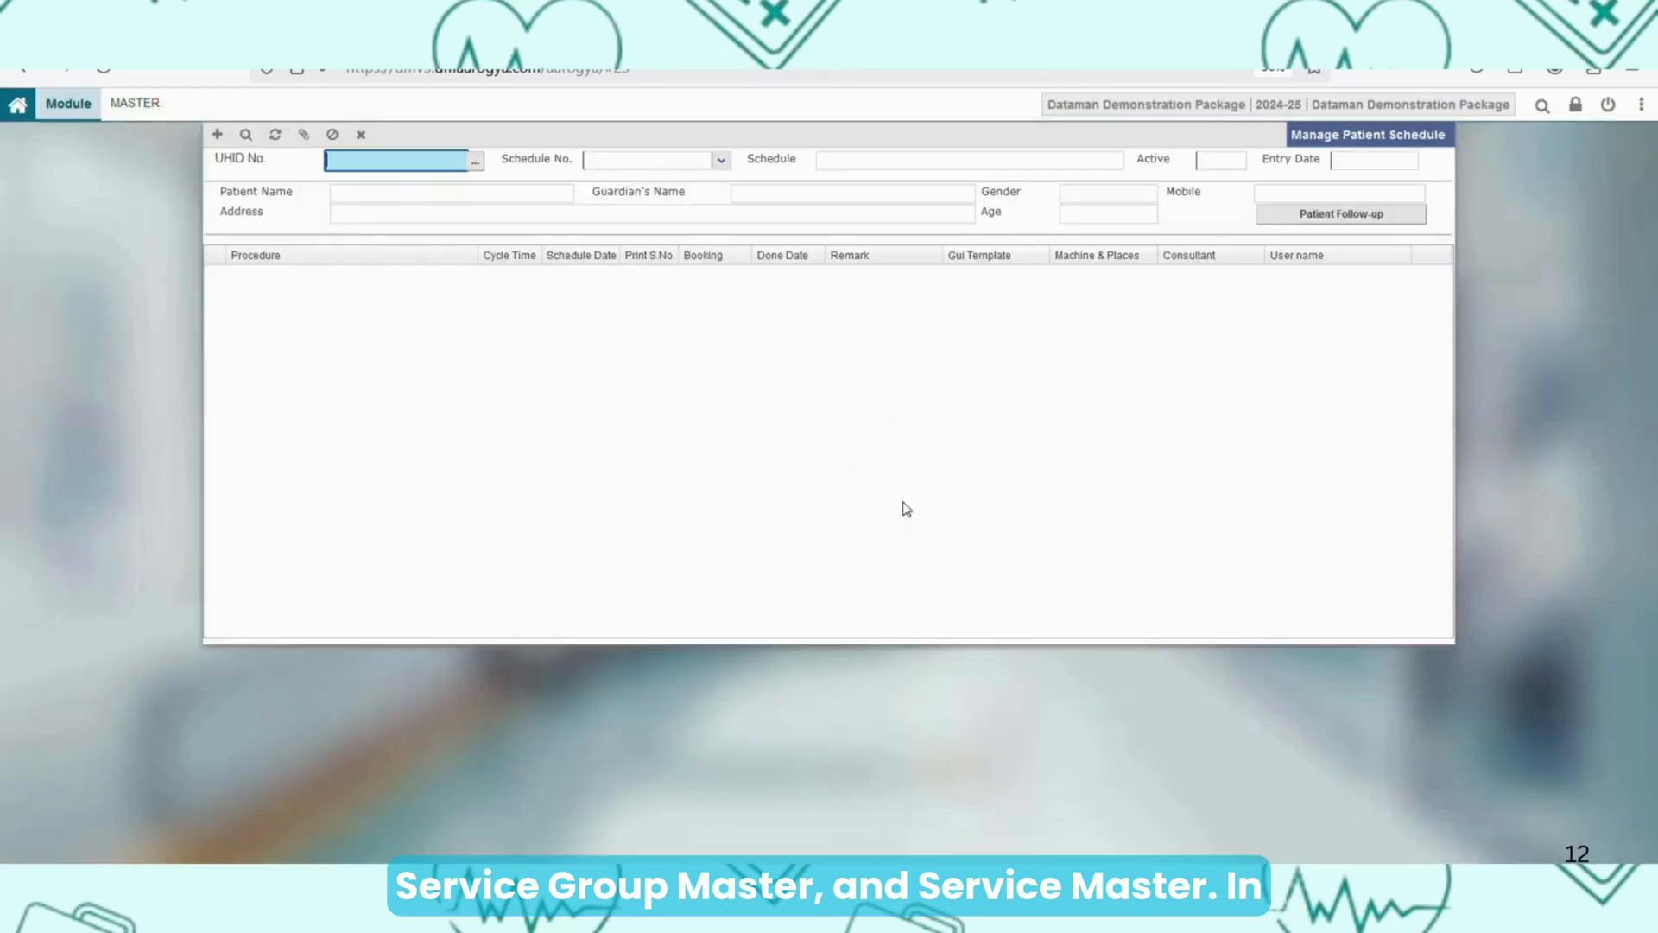
left_click(476, 163)
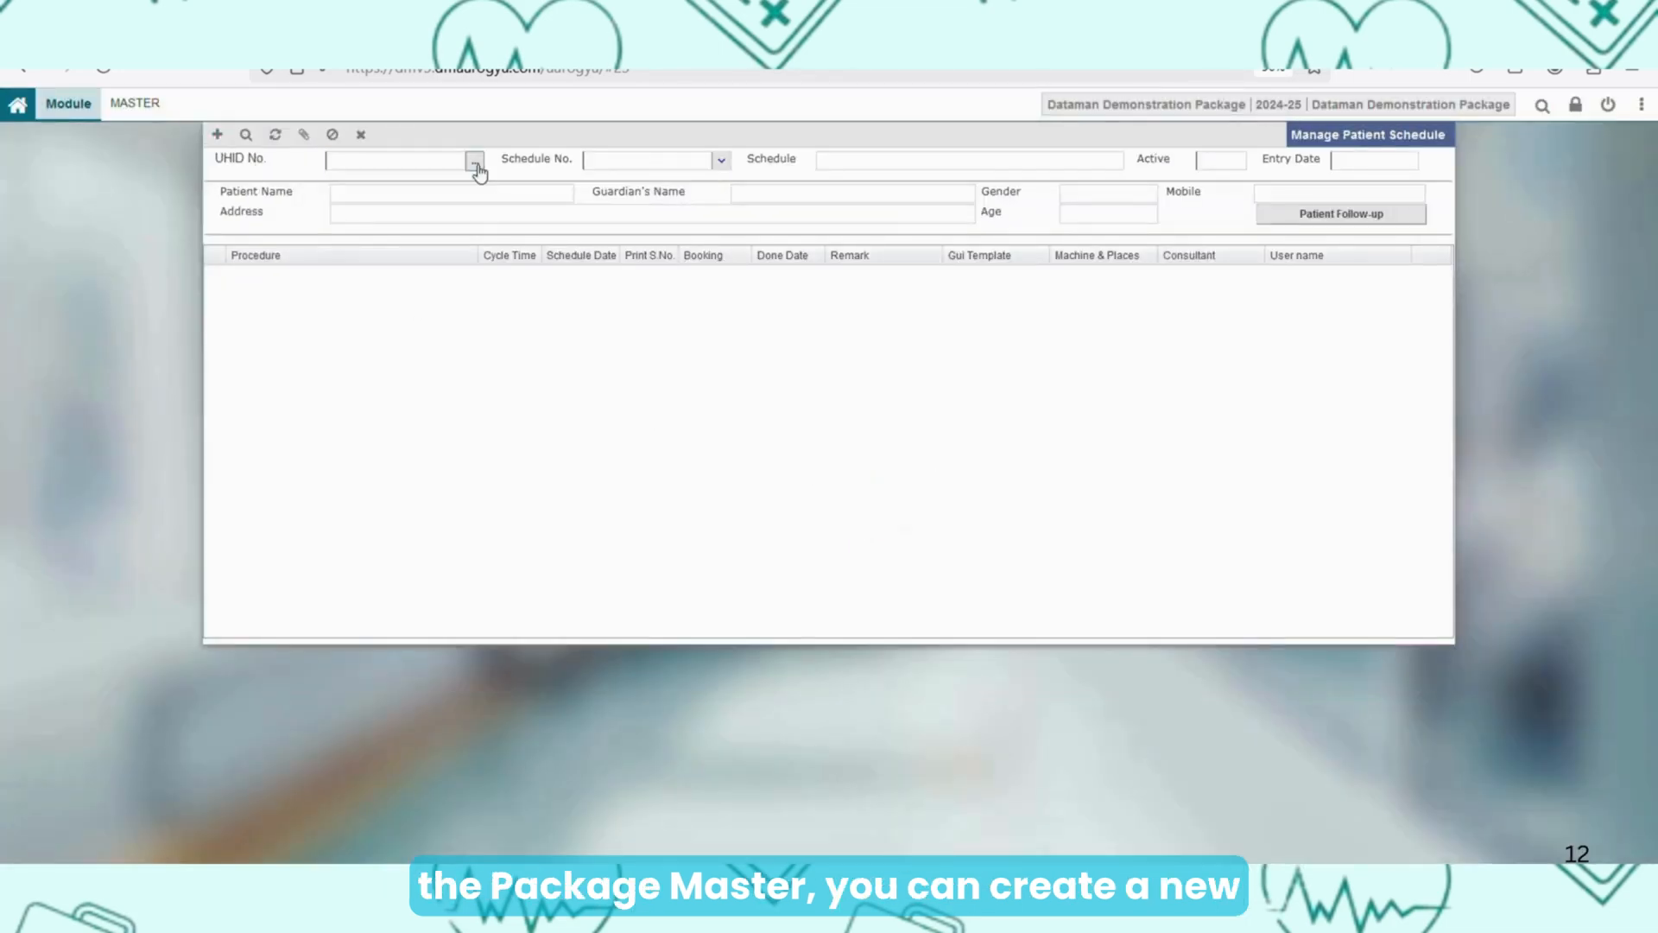
double_click(423, 400)
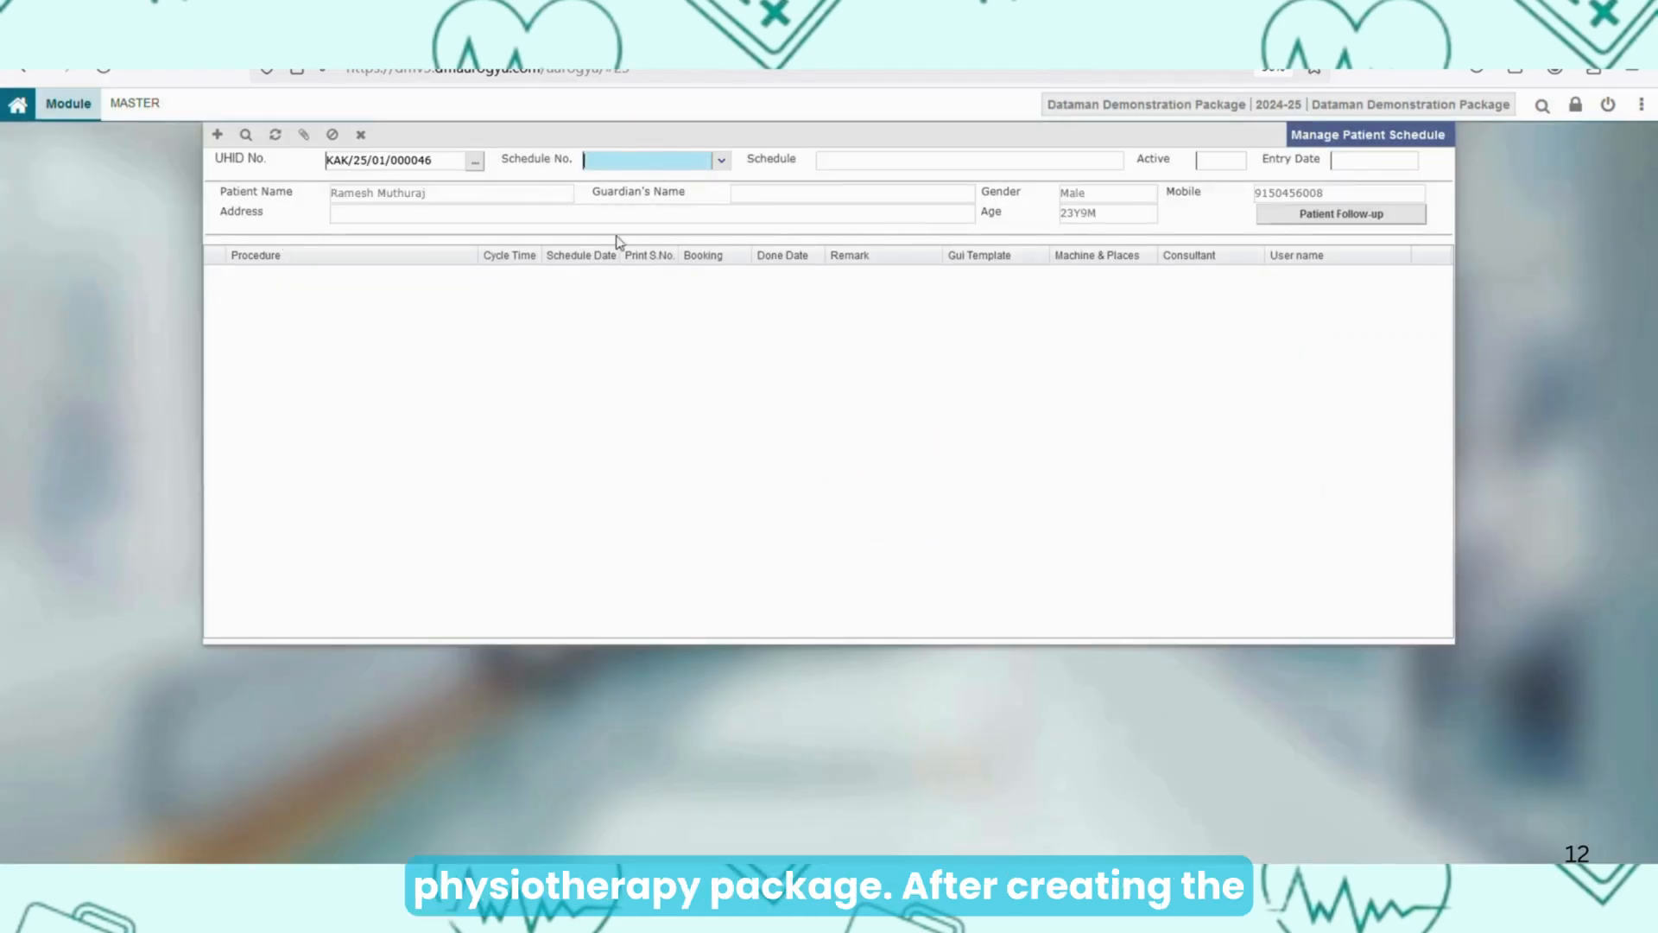
Reopen Package Master and view the 10 Days Package - Physiotherapy record
left_click(131, 103)
left_click(69, 105)
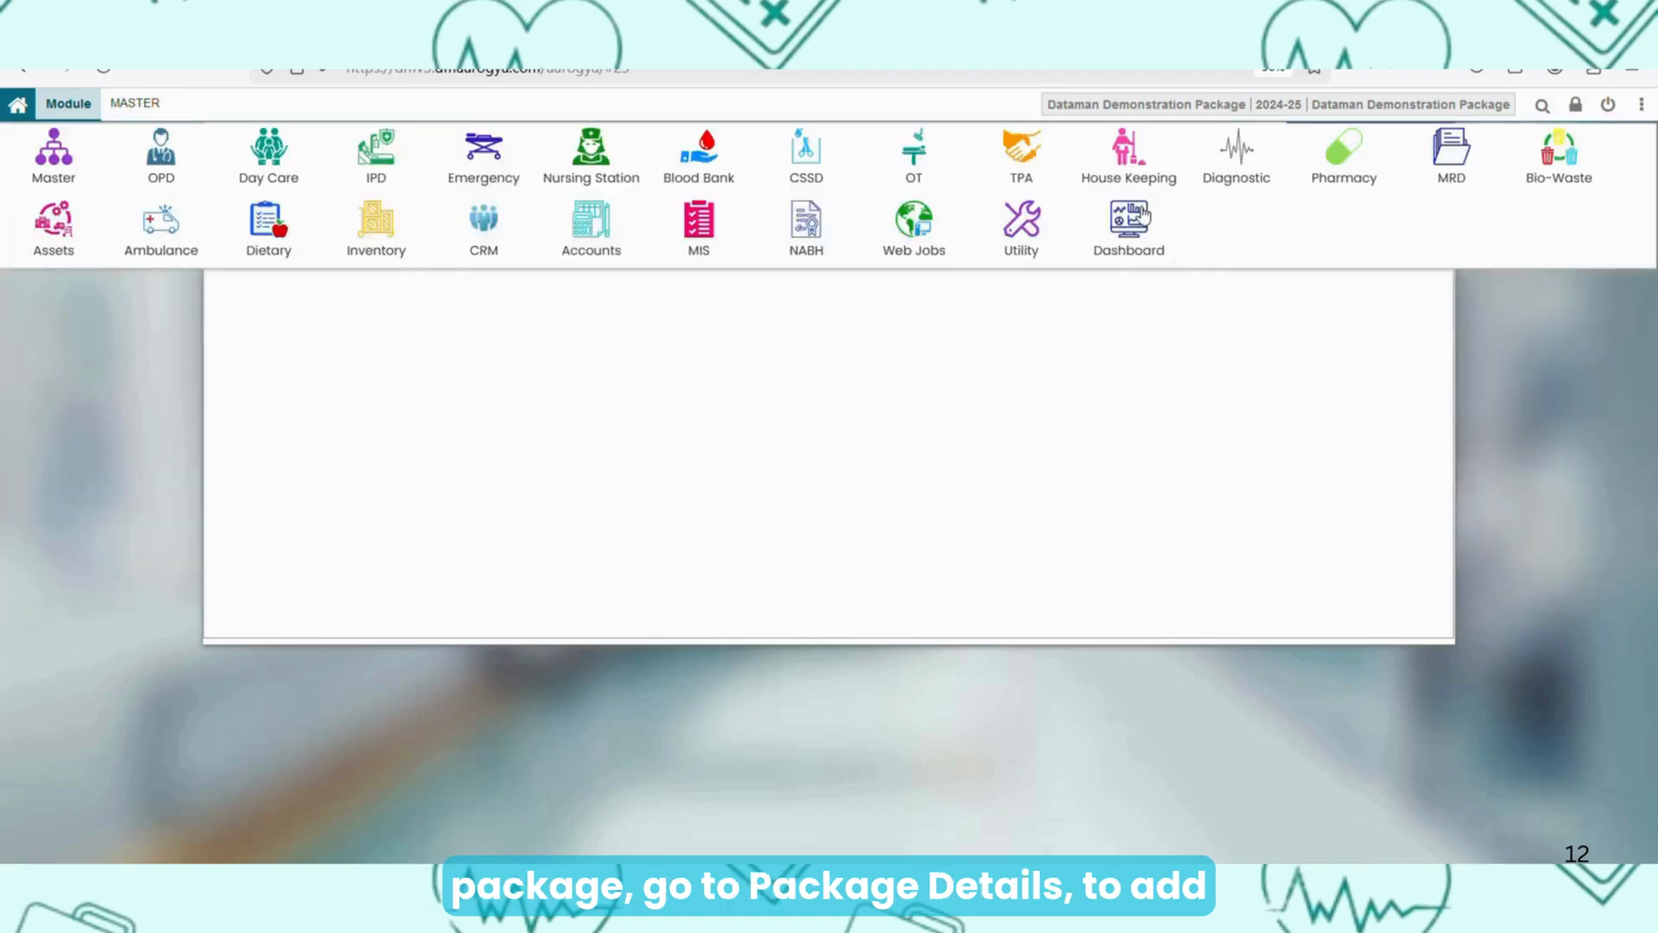
left_click(282, 152)
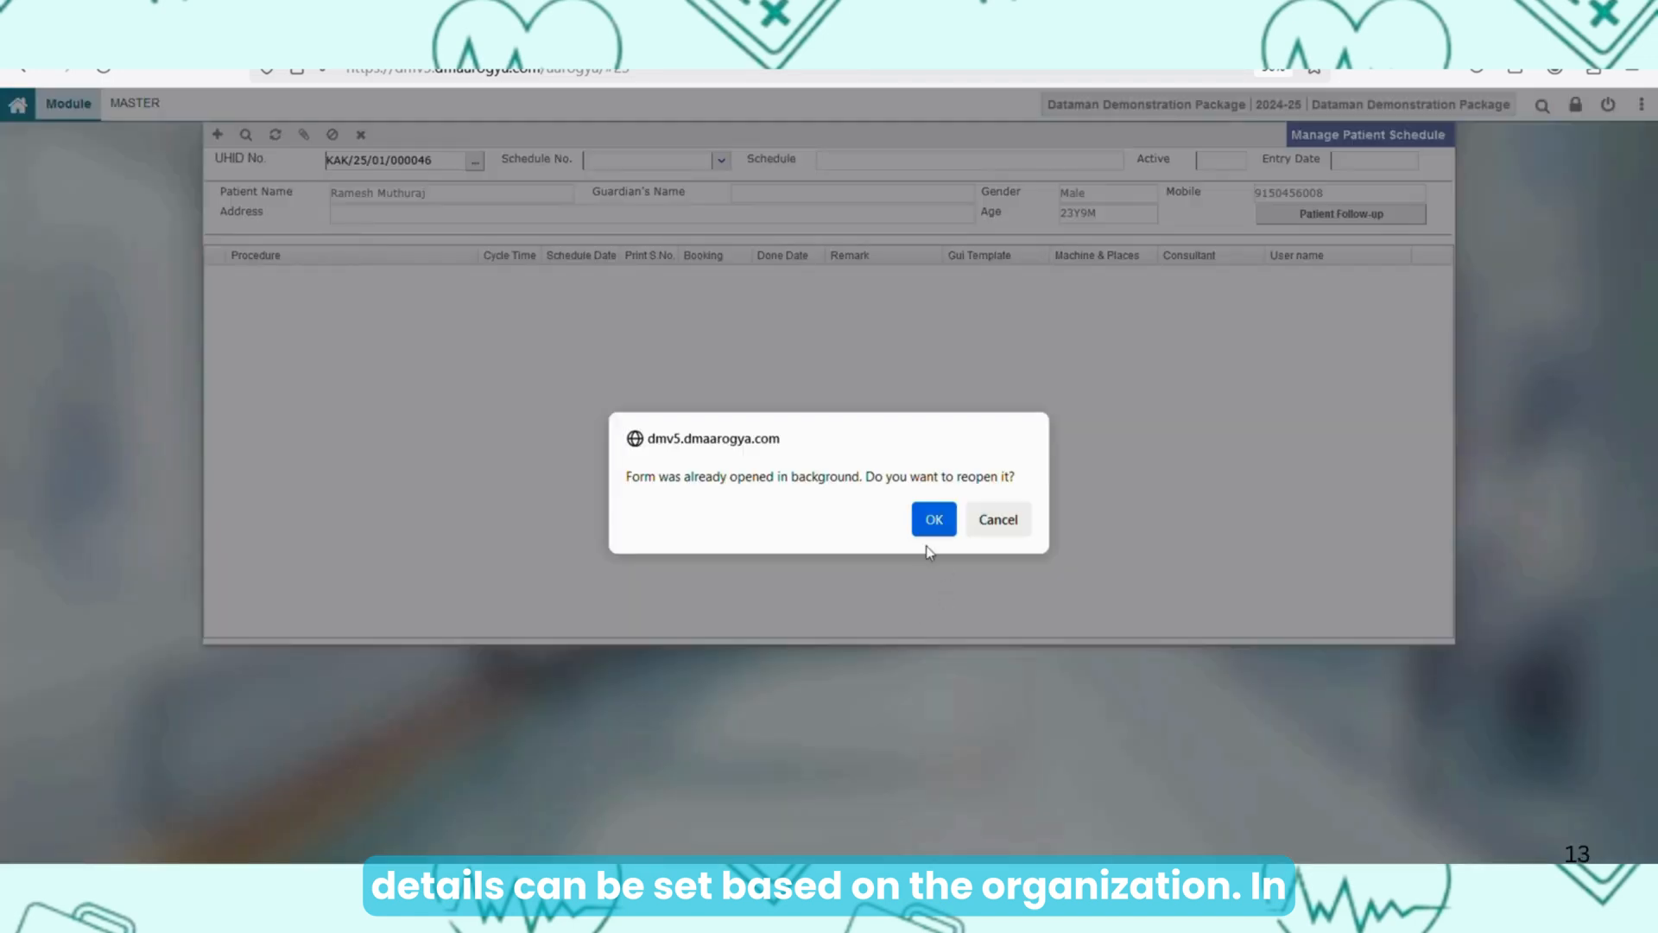
left_click(930, 520)
left_click(250, 135)
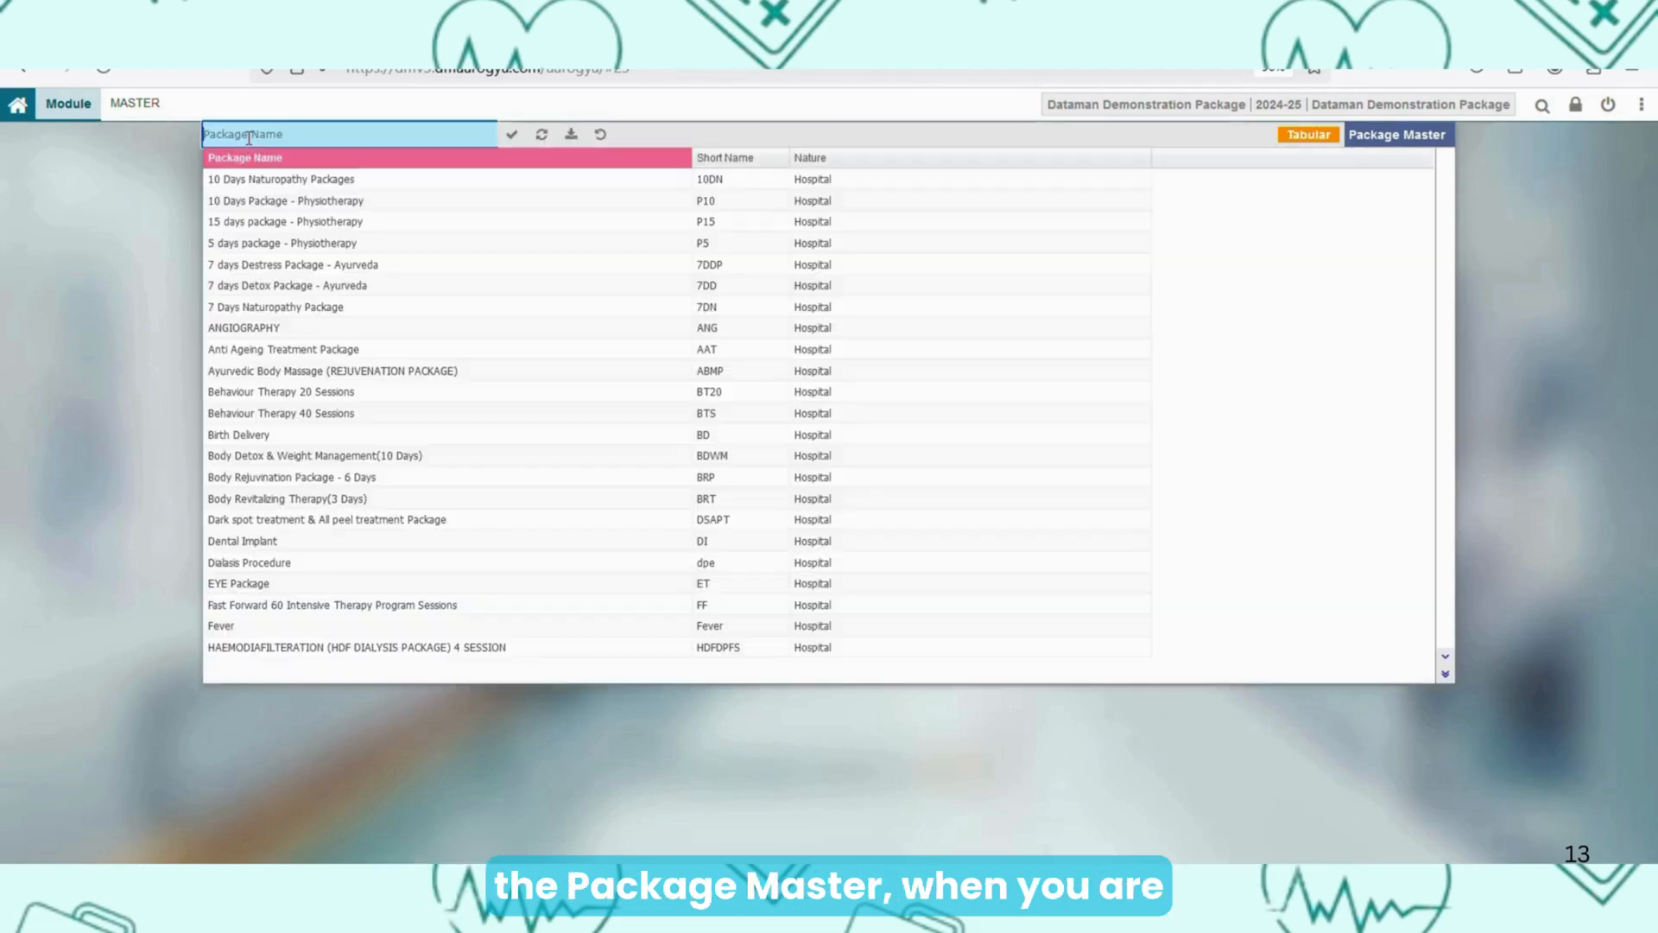
double_click(315, 210)
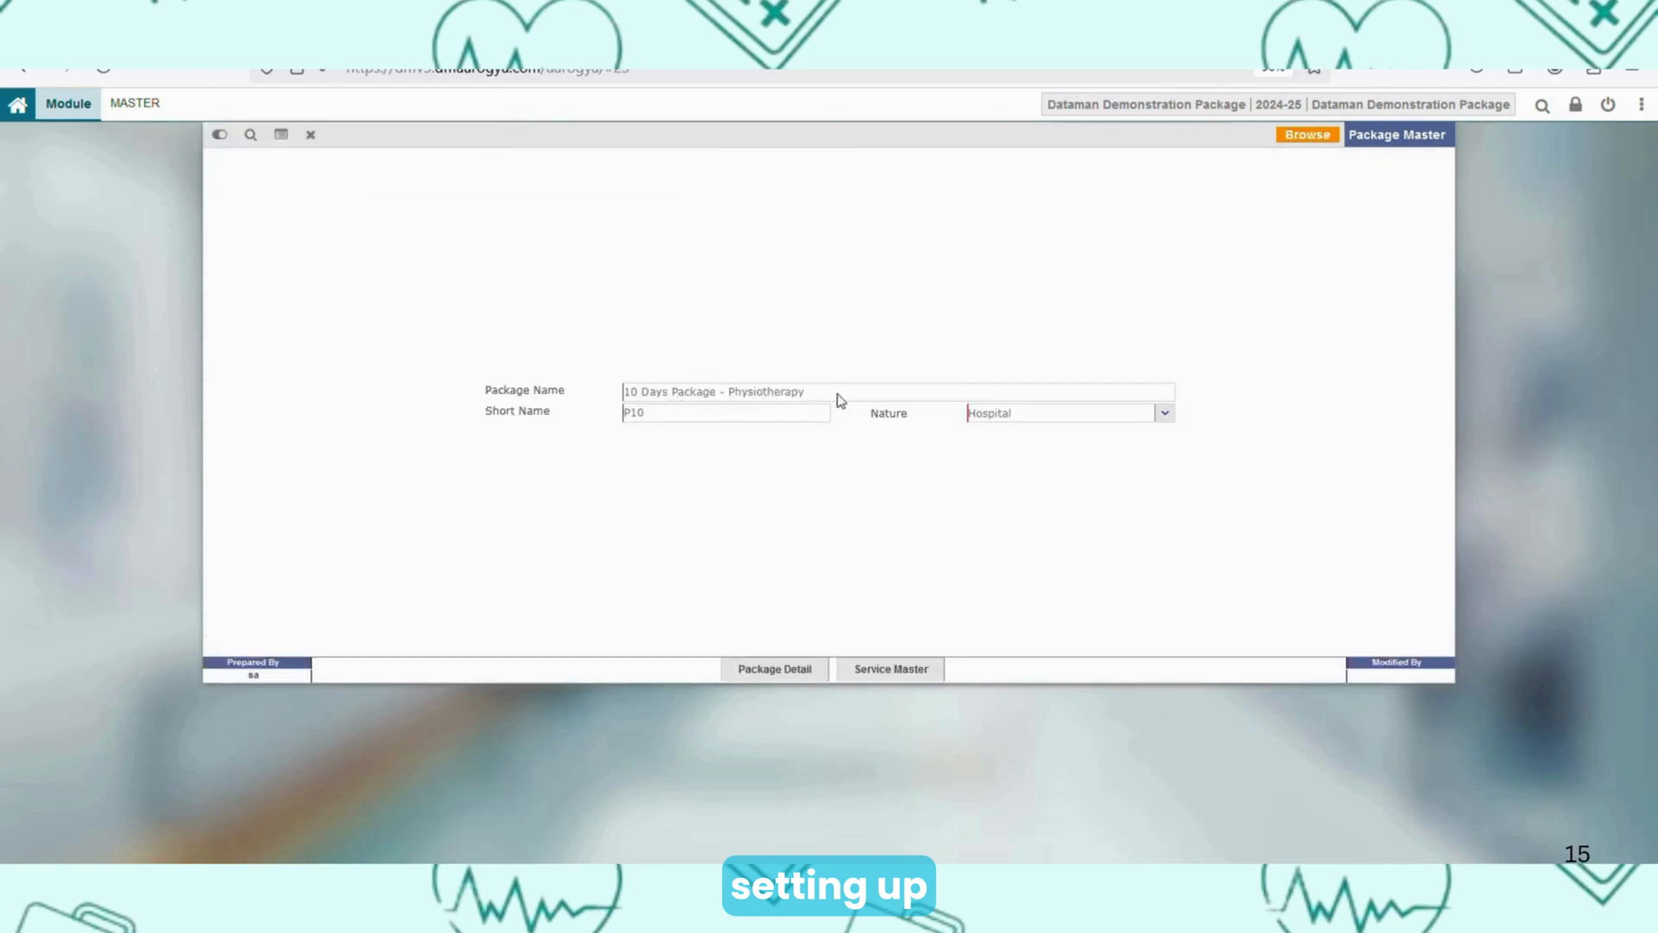
Open Package Detail from the Services masters and list the packages of the organization ADITYA BIRLA HEALTH INSURANCE
left_click(133, 103)
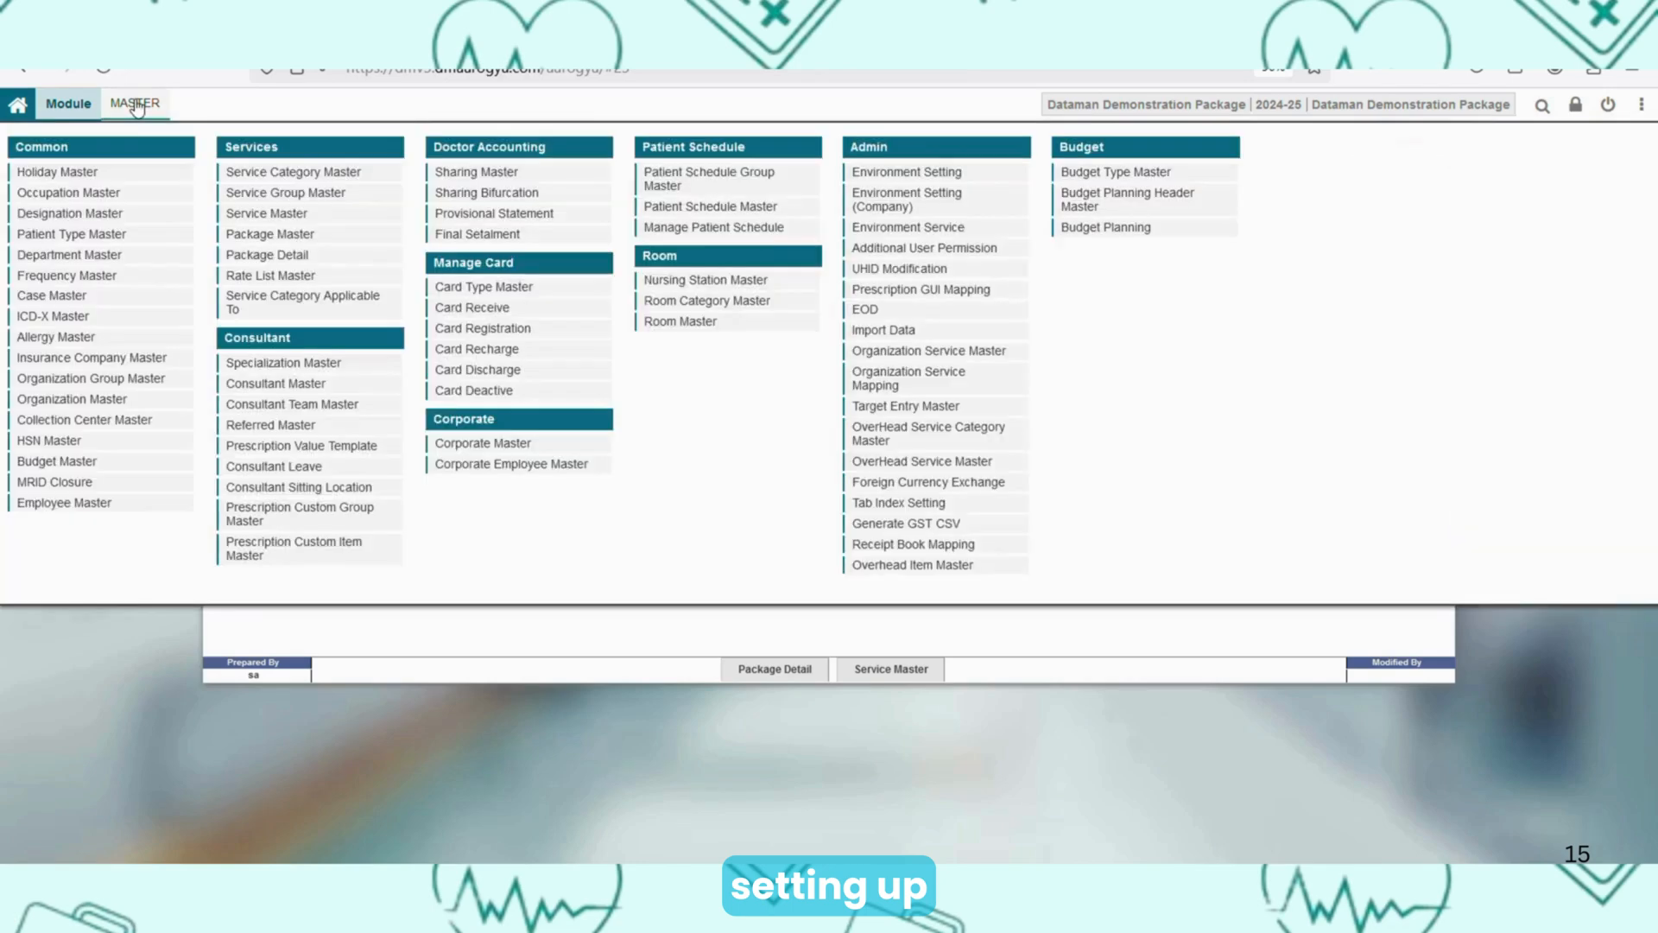
left_click(278, 238)
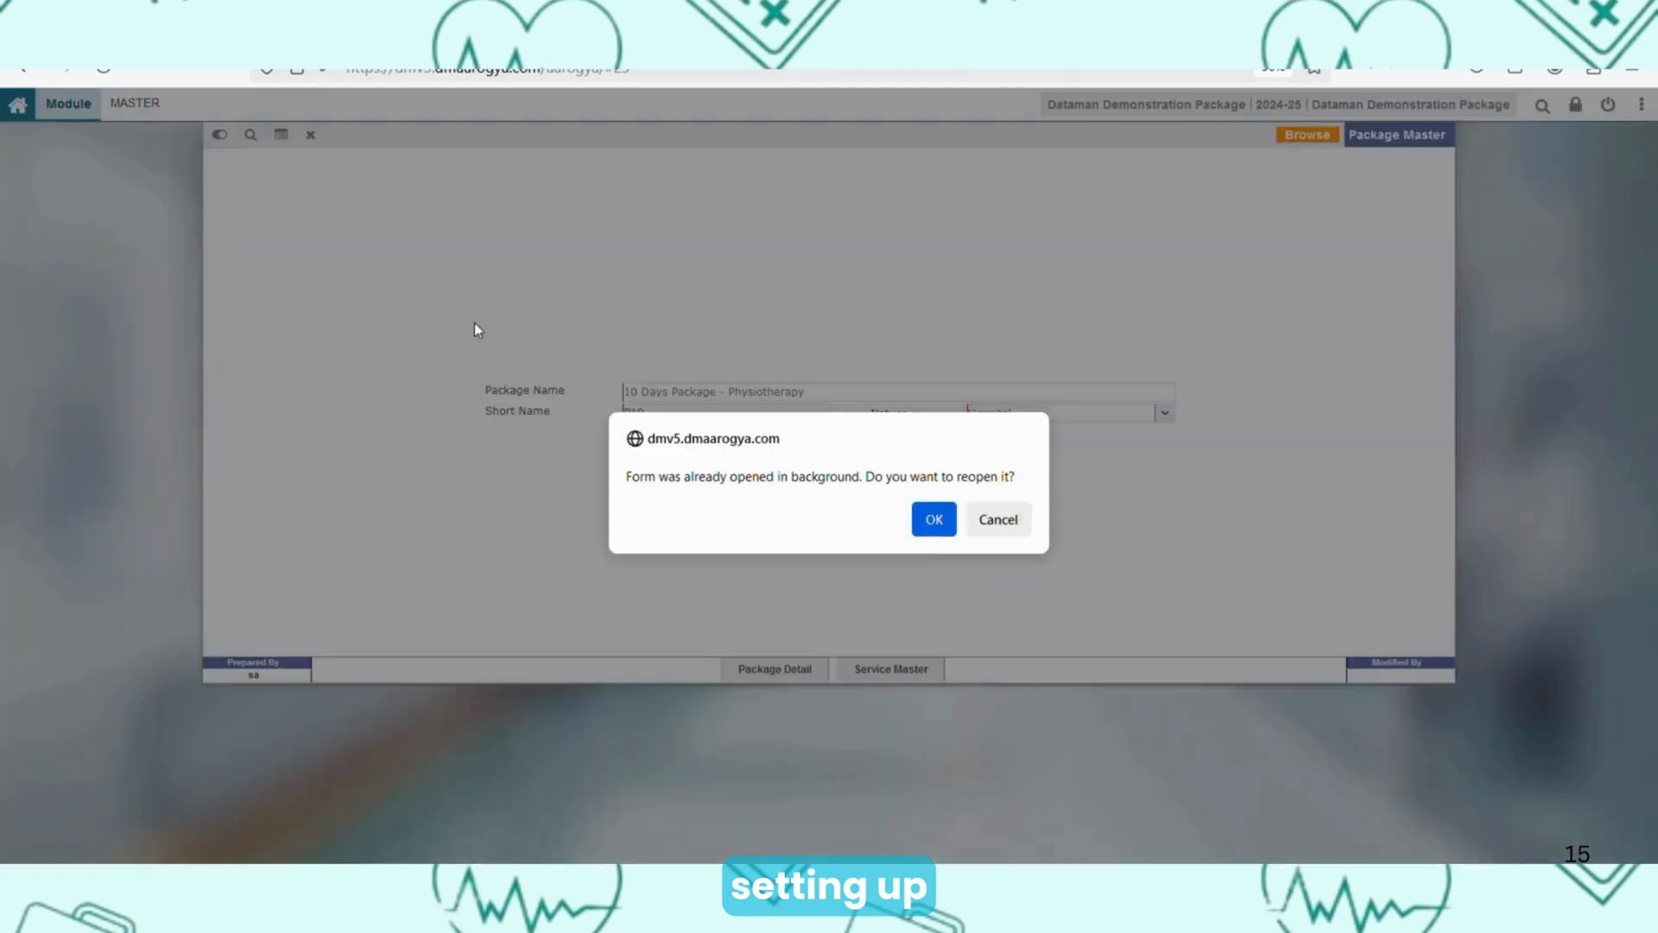
left_click(926, 521)
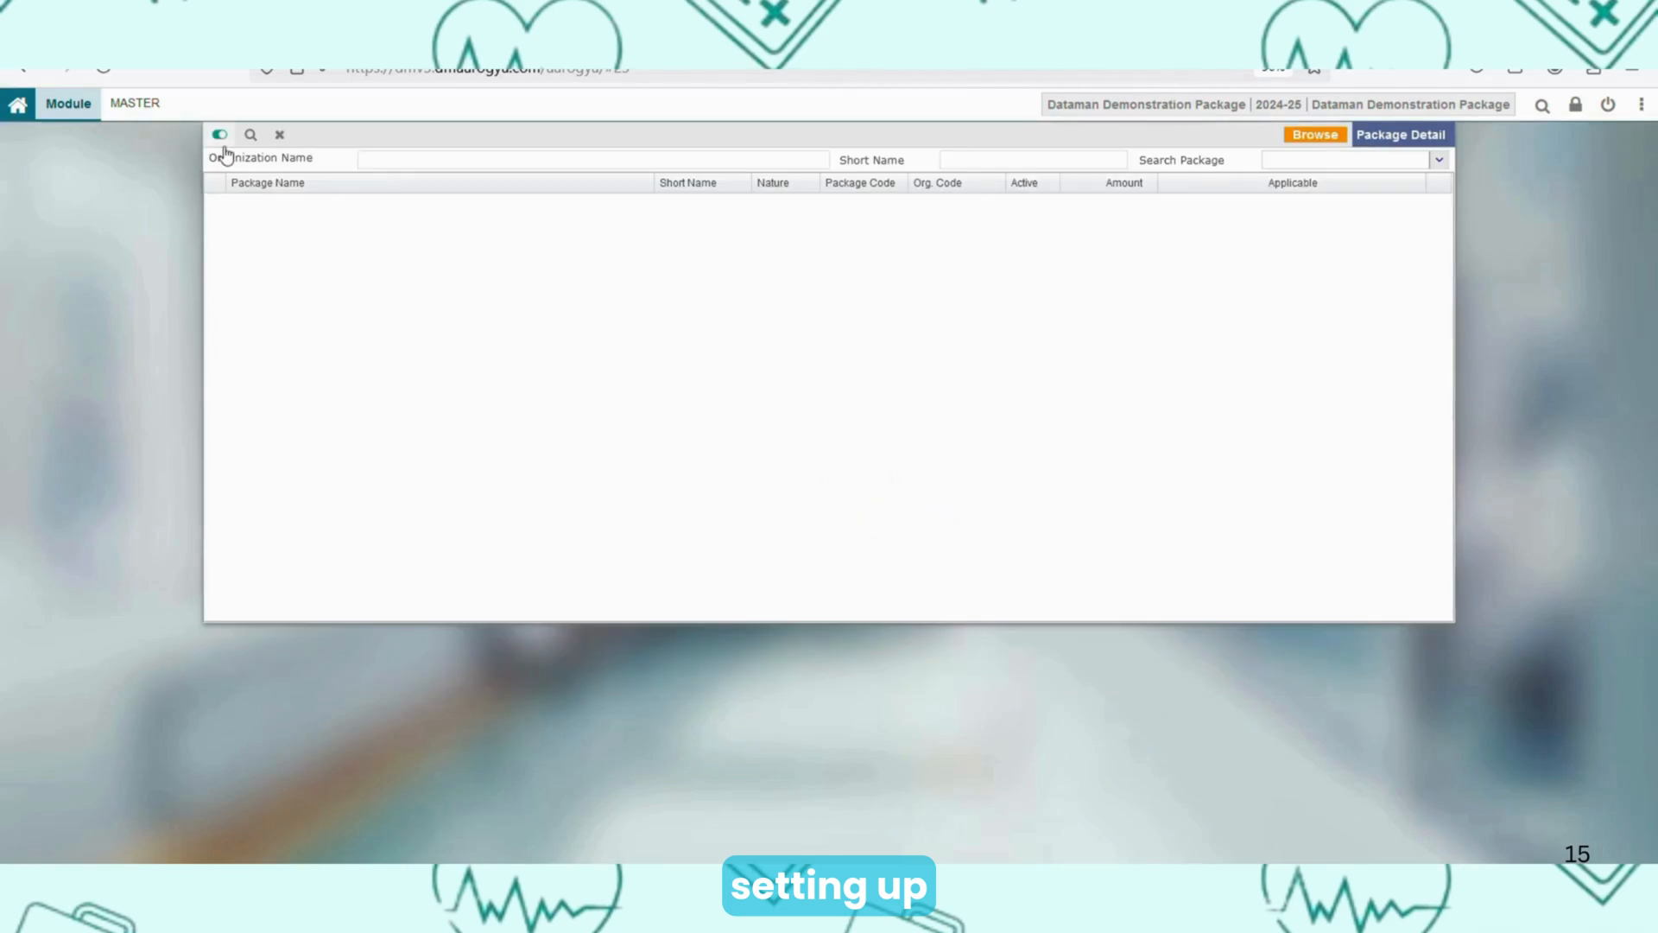
left_click(250, 136)
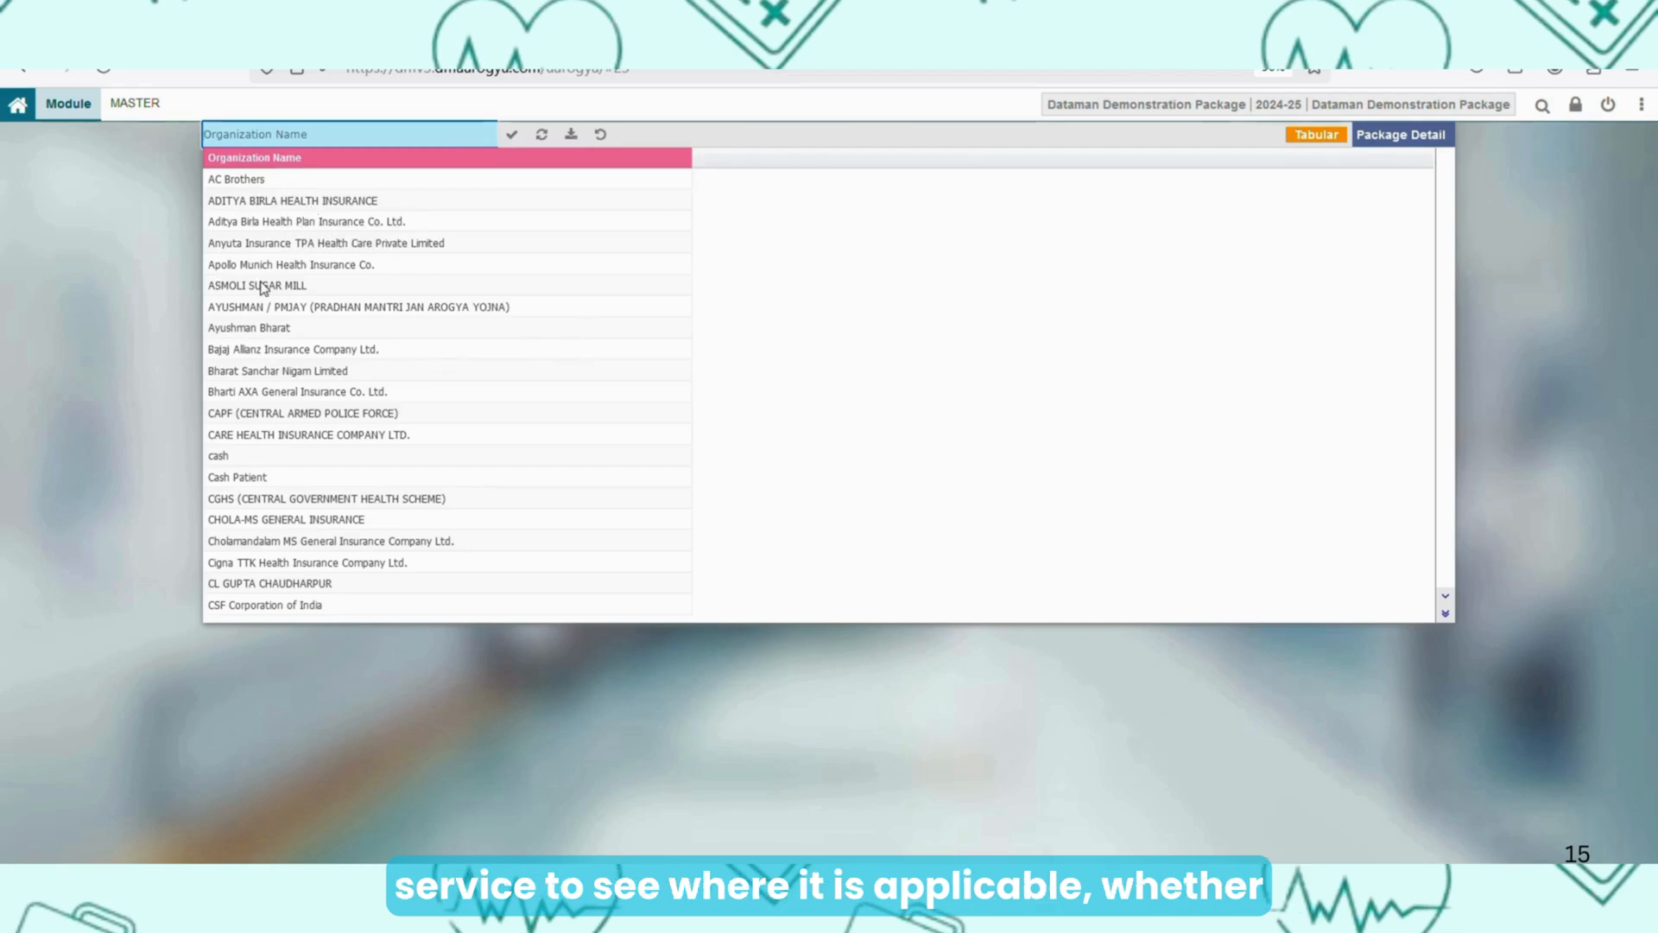
type("10")
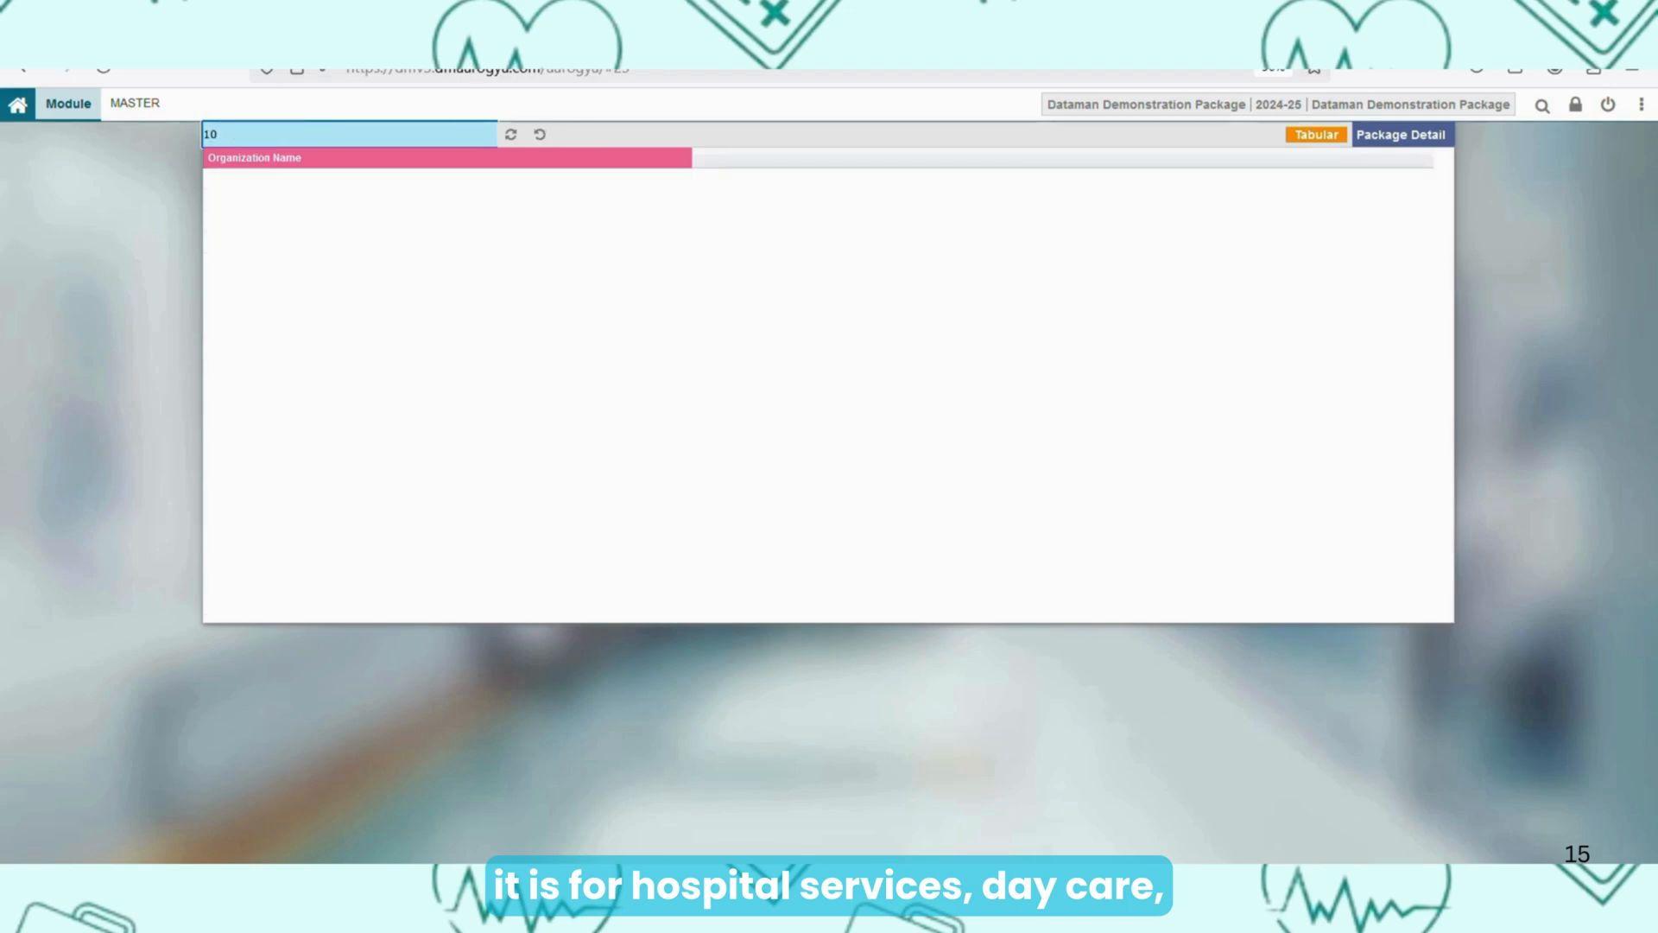
key("BackSpace")
key("BackSpace")
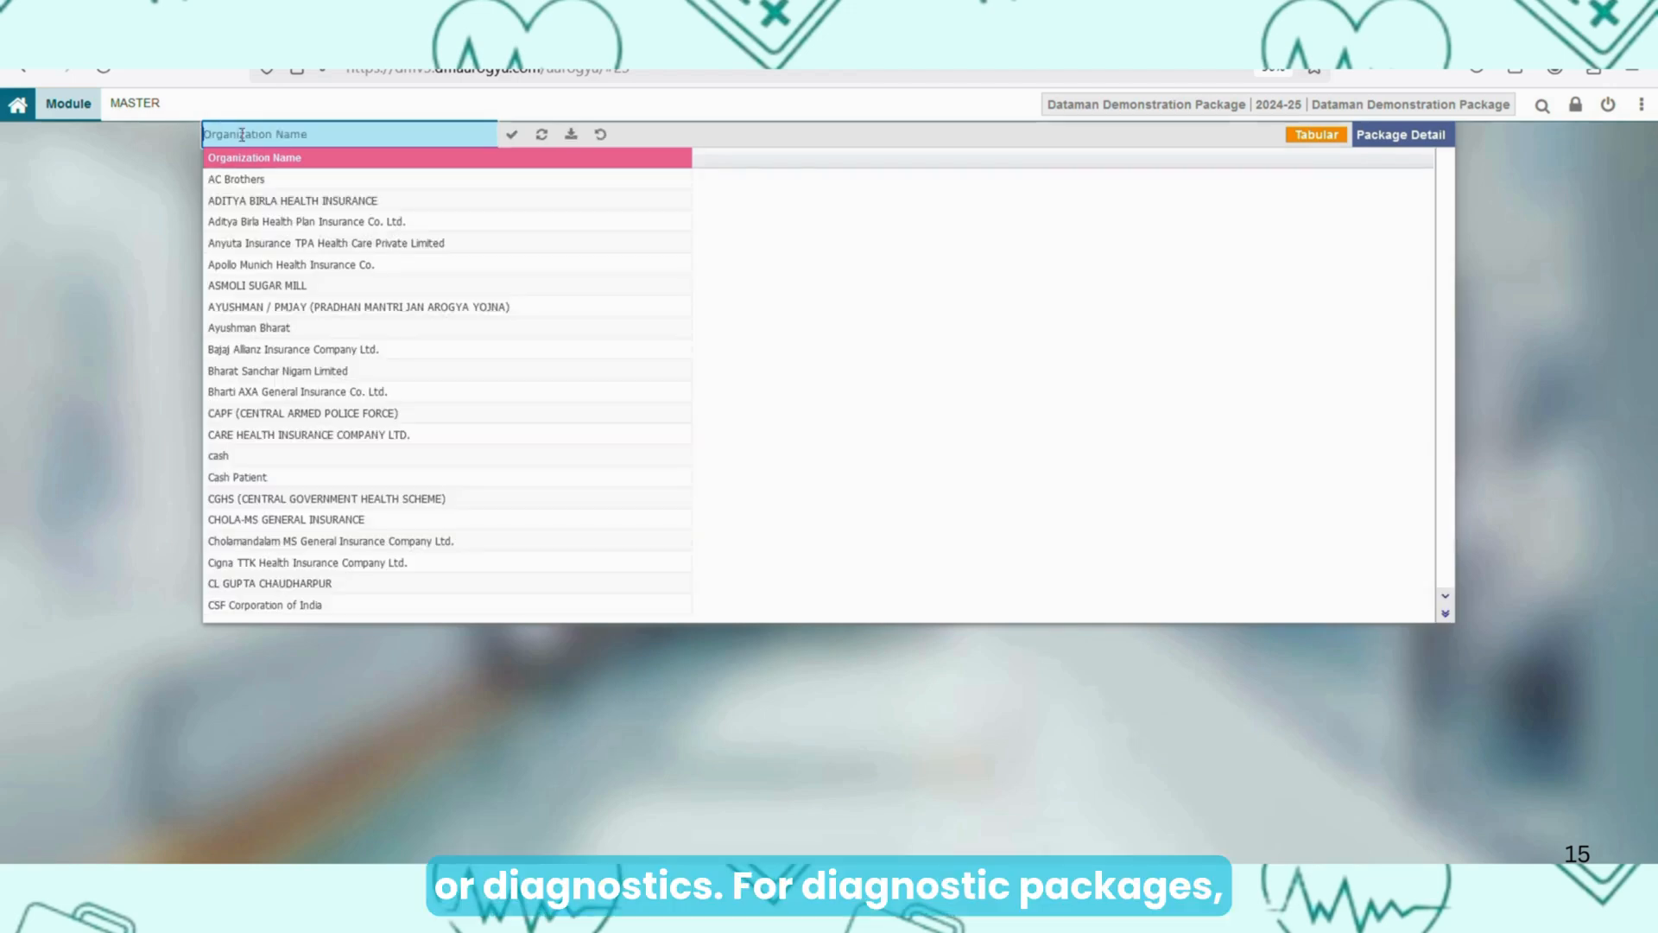
left_click(316, 205)
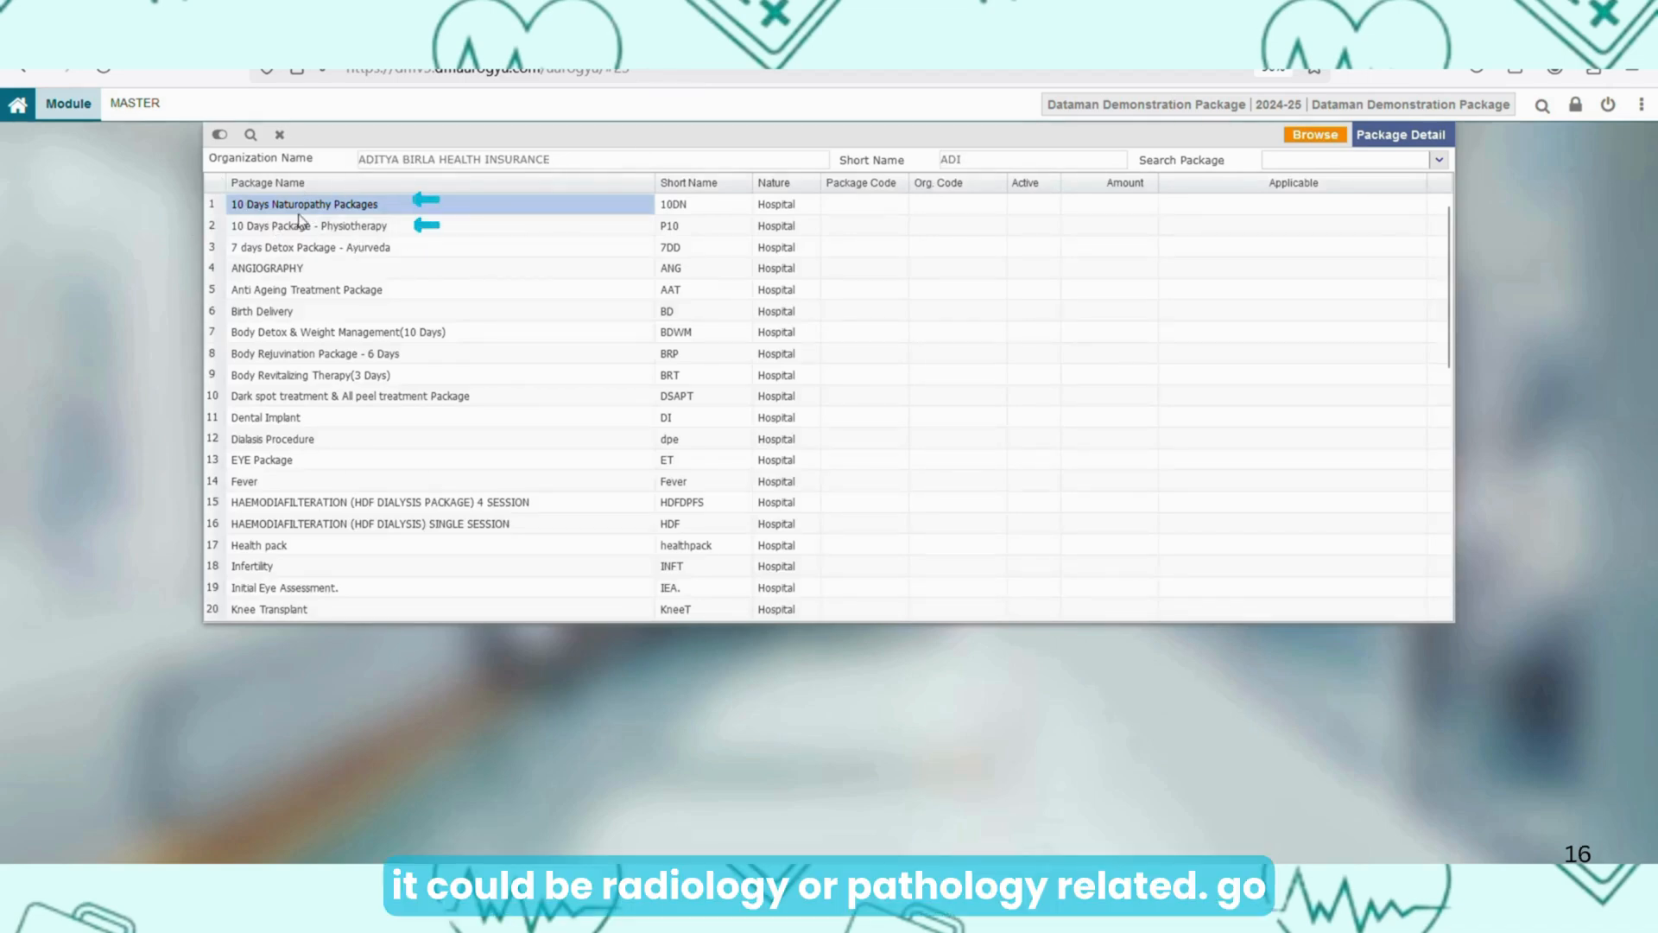
Reopen the Package Detail form and load ADITYA BIRLA HEALTH INSURANCE again
left_click(134, 103)
left_click(277, 255)
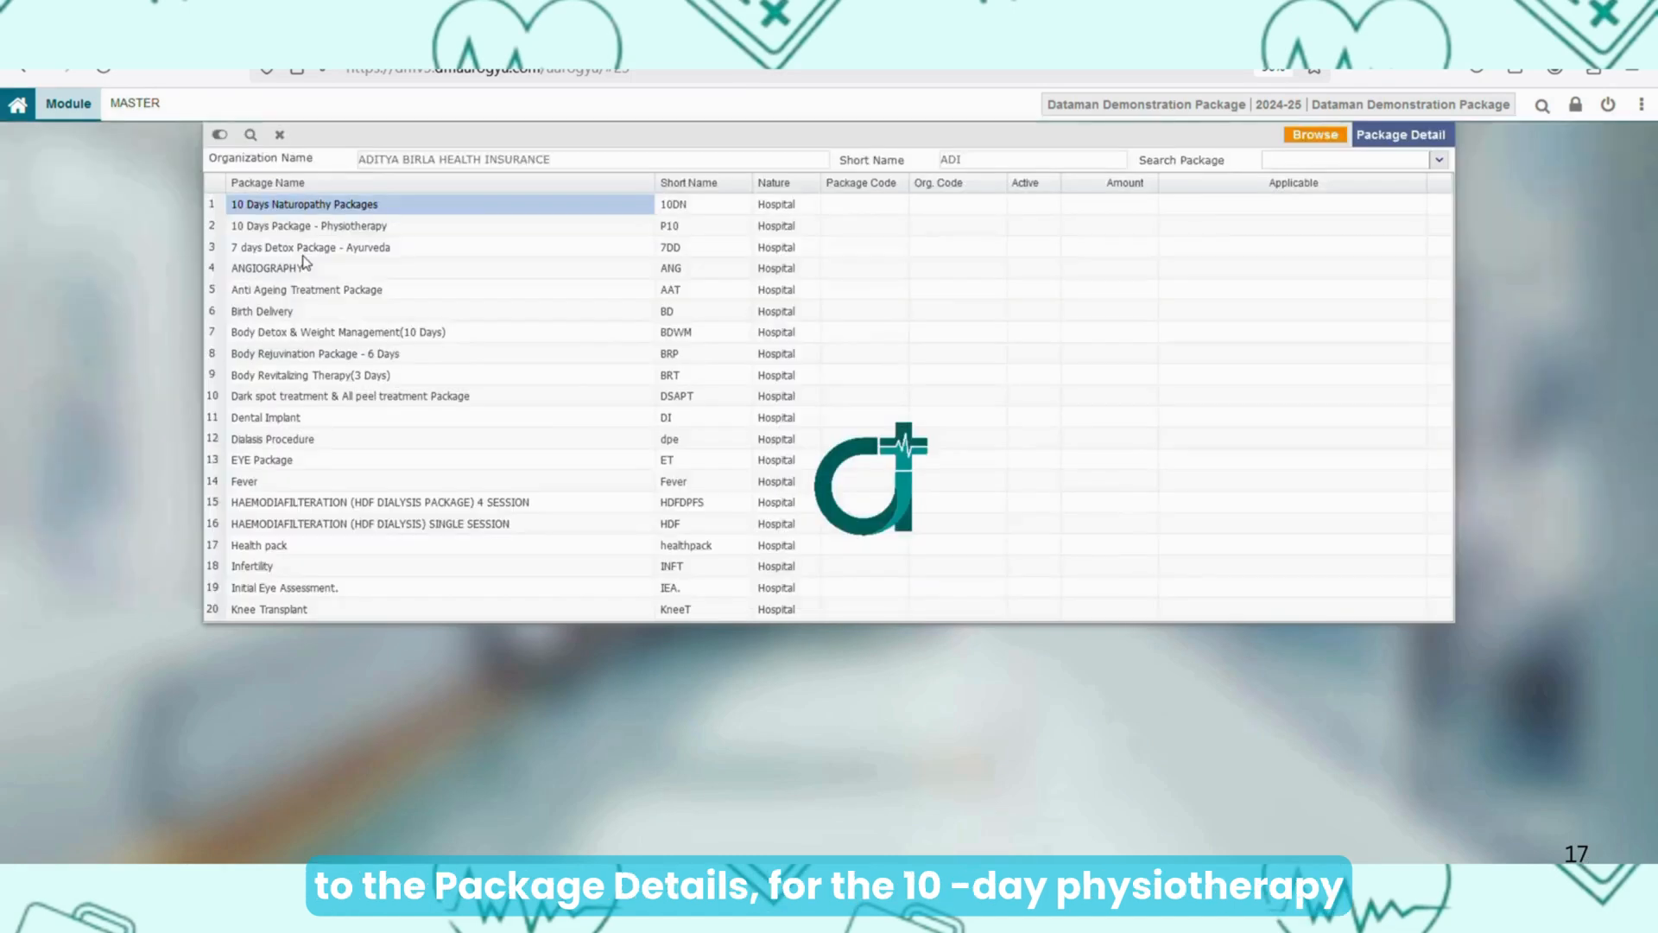
left_click(933, 521)
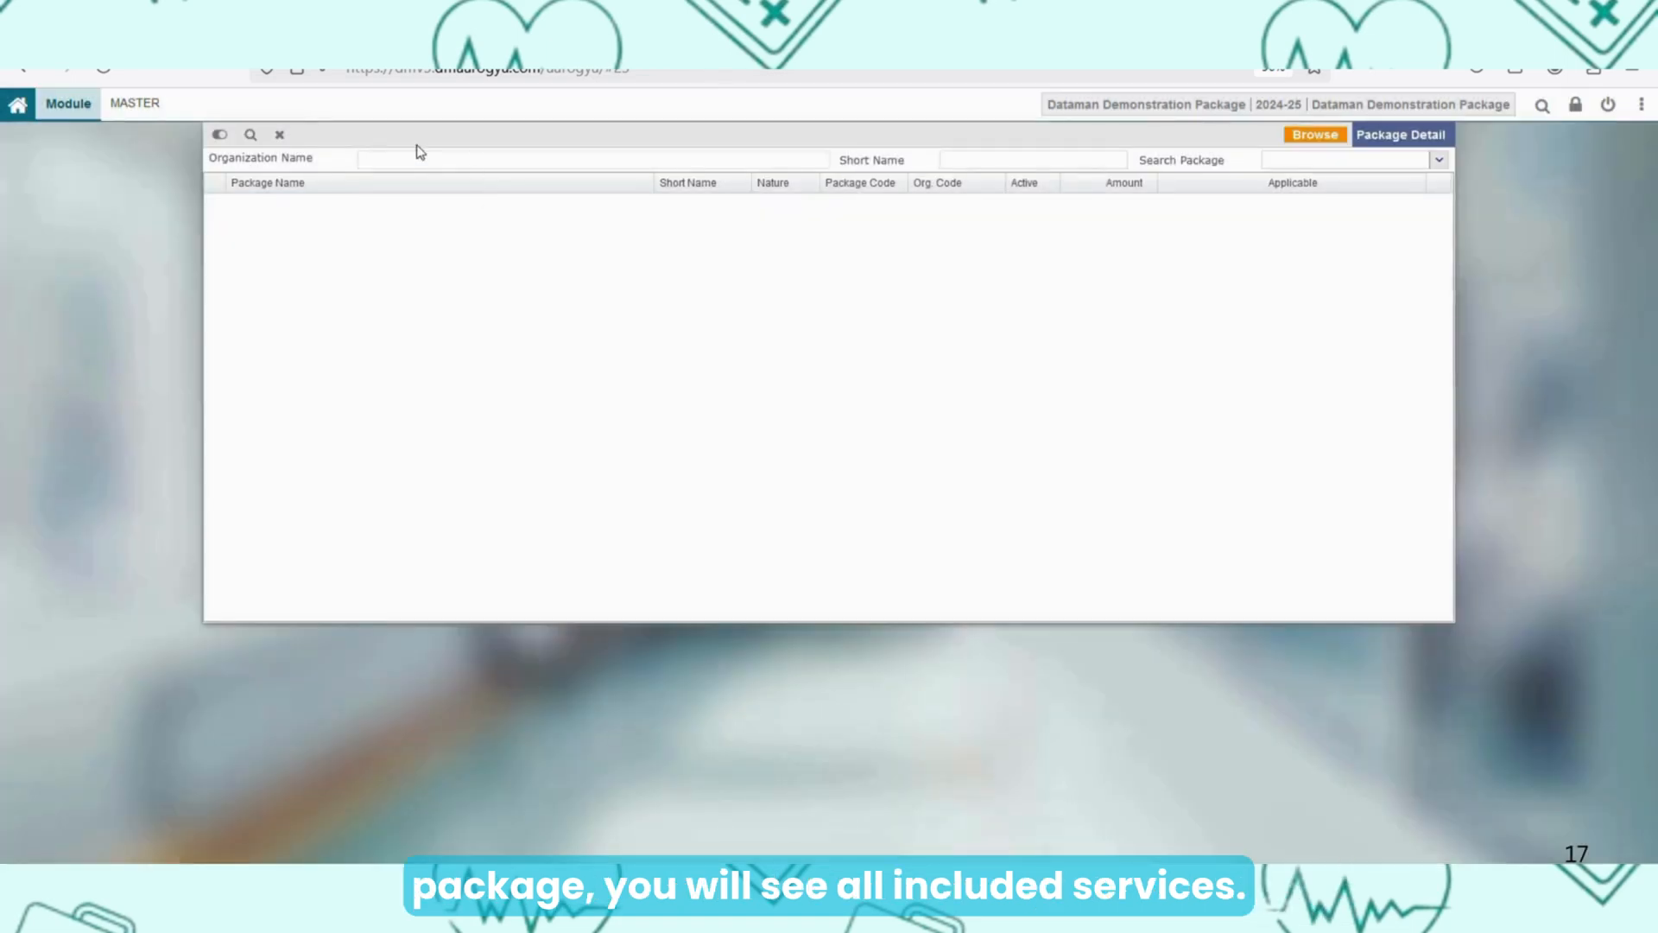
left_click(251, 138)
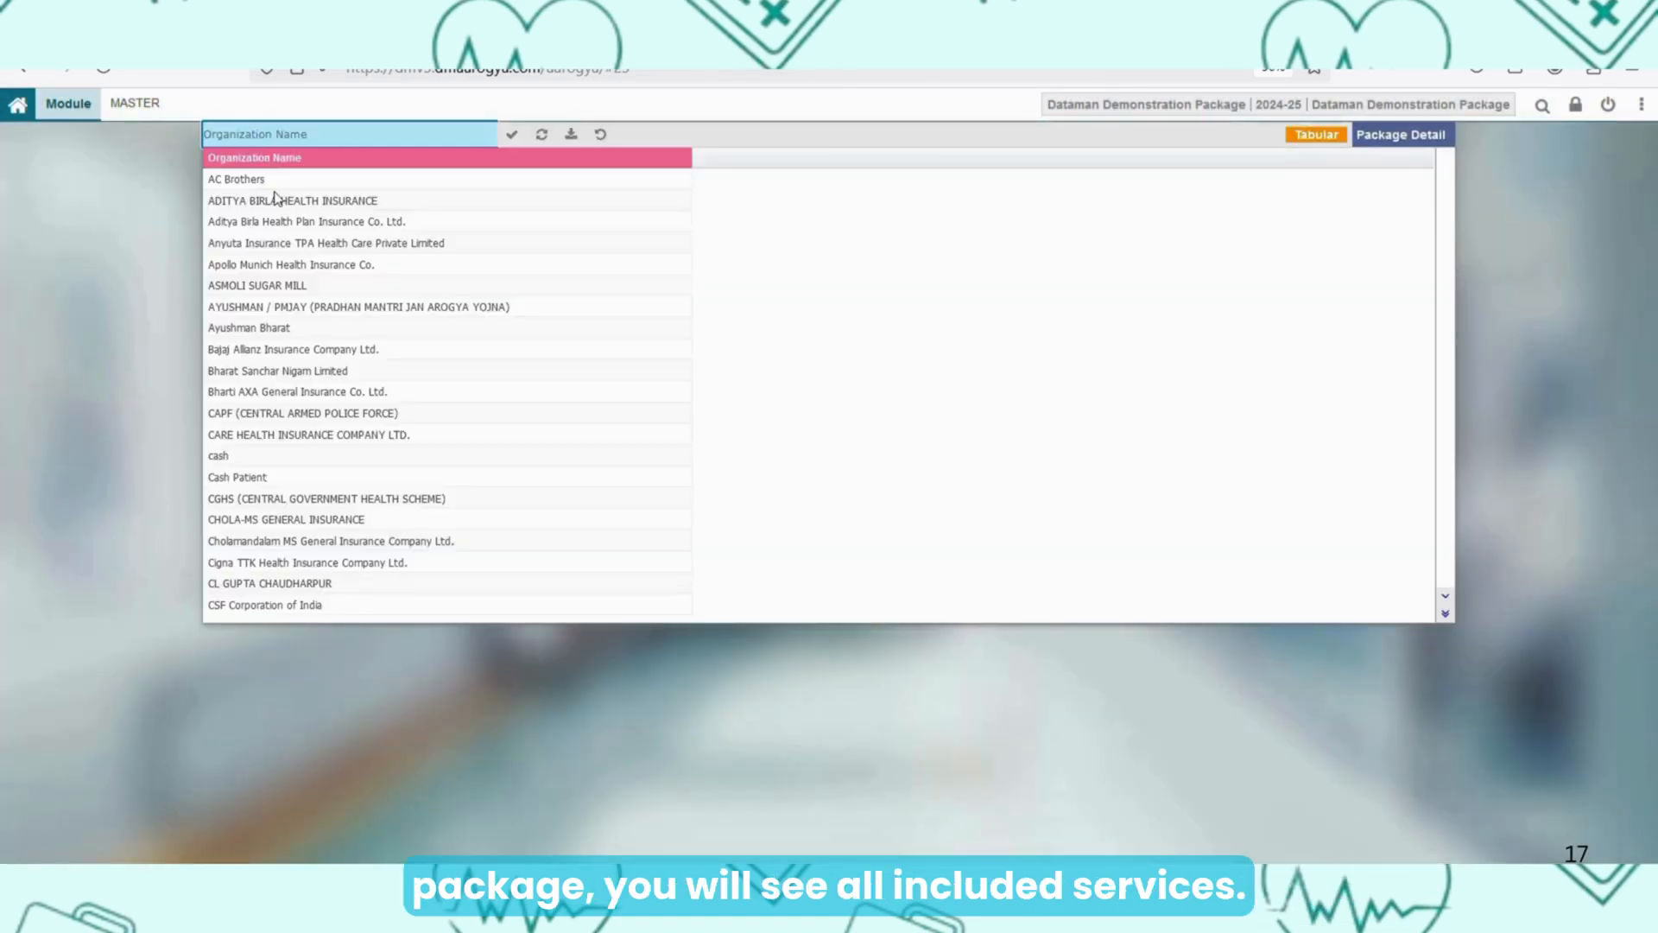
left_click(276, 200)
Open the 10 Days Naturopathy Packages detail and review its package services, medicine, item and diagnostic information, and service categories
double_click(331, 204)
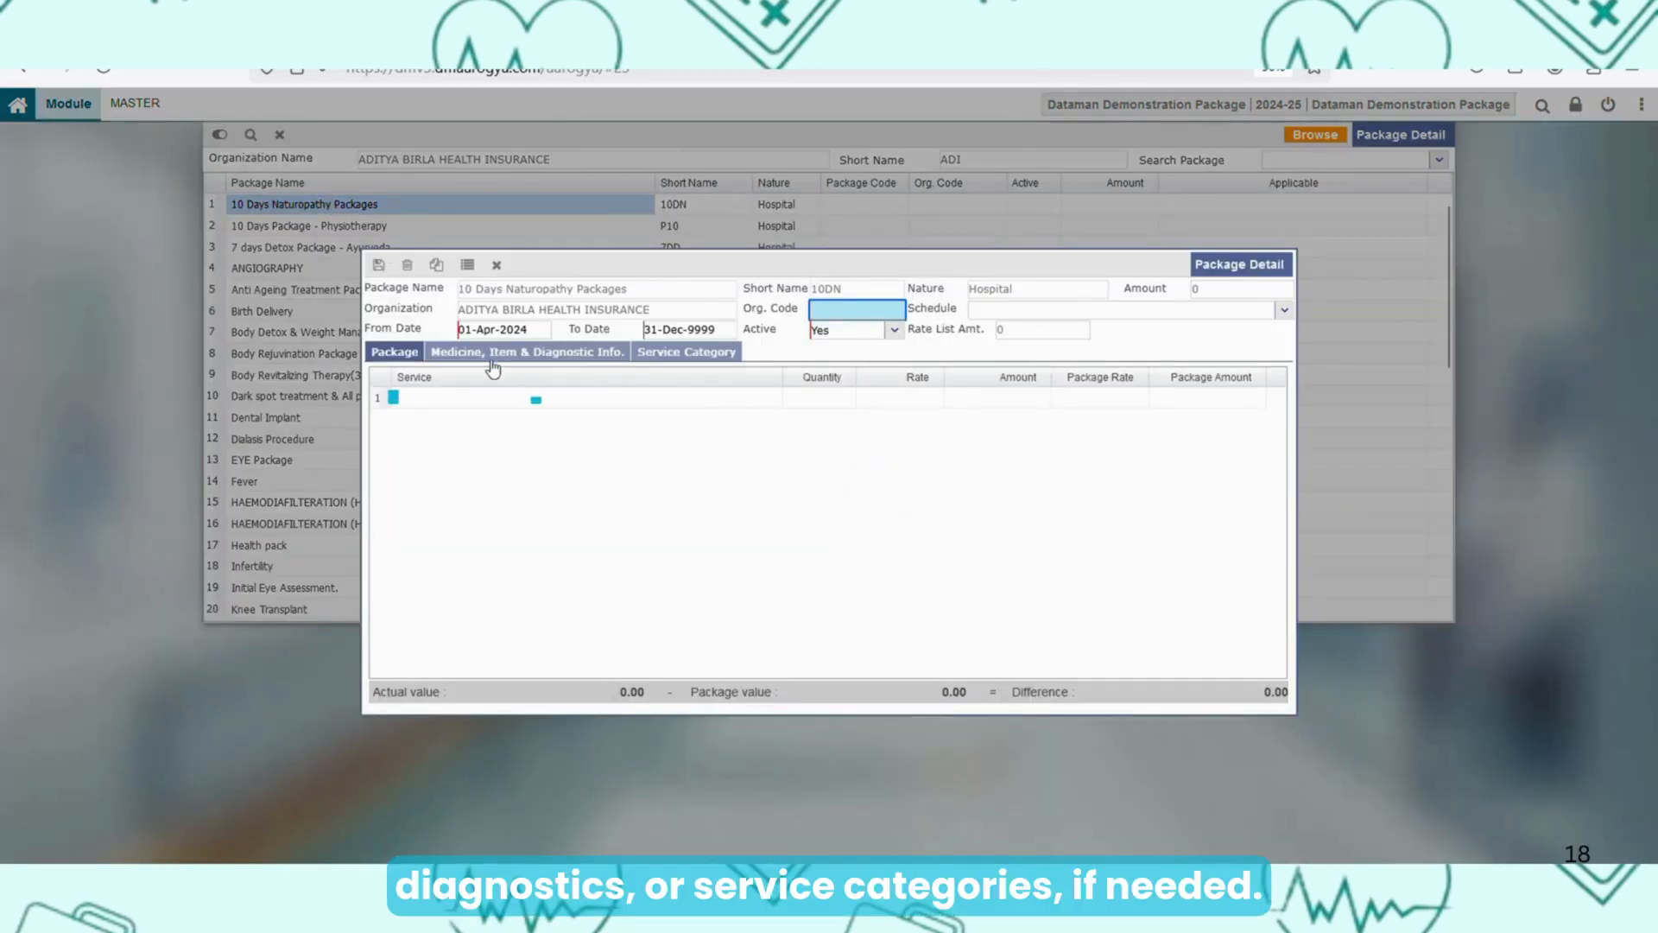
left_click(400, 356)
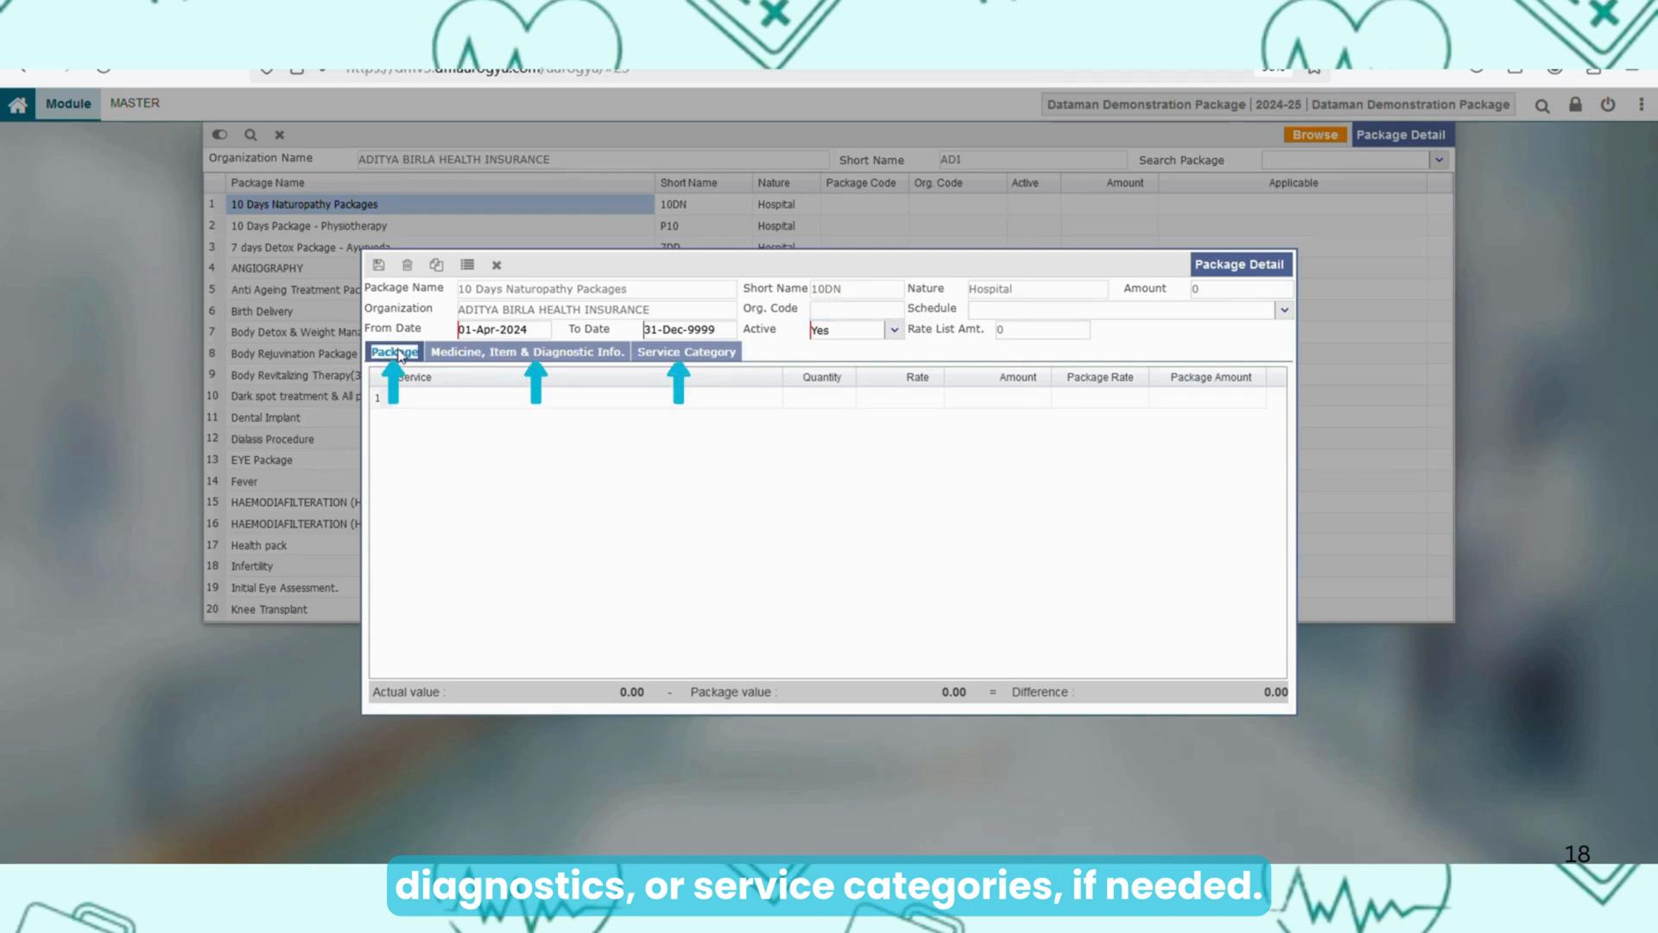
left_click(470, 357)
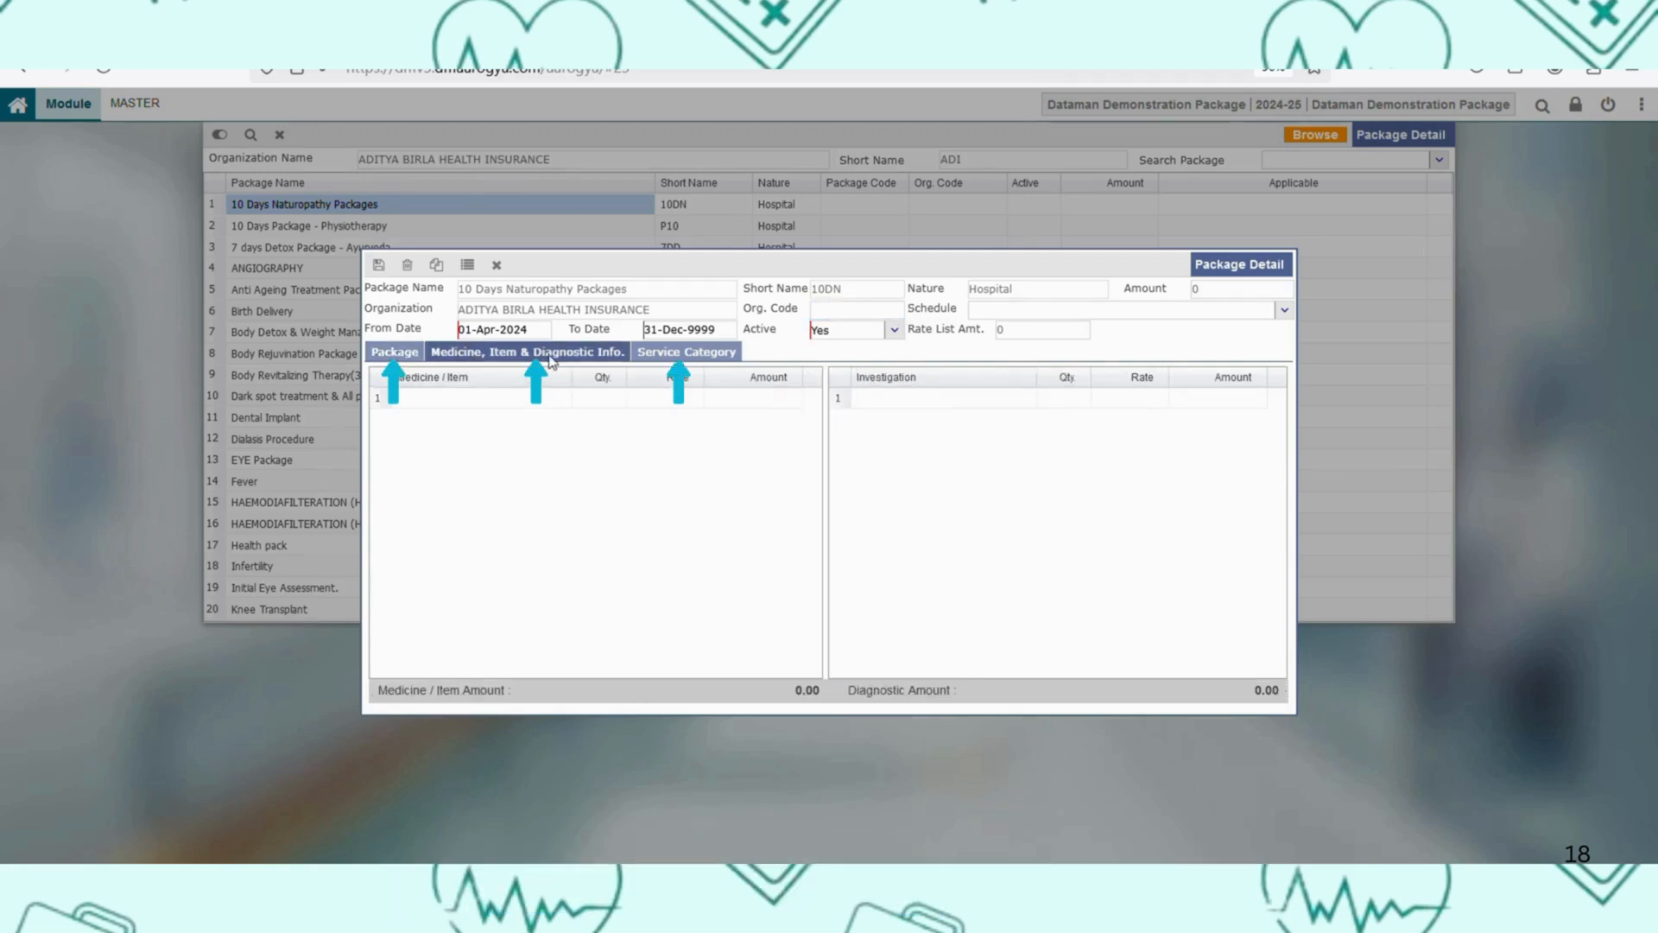
left_click(661, 353)
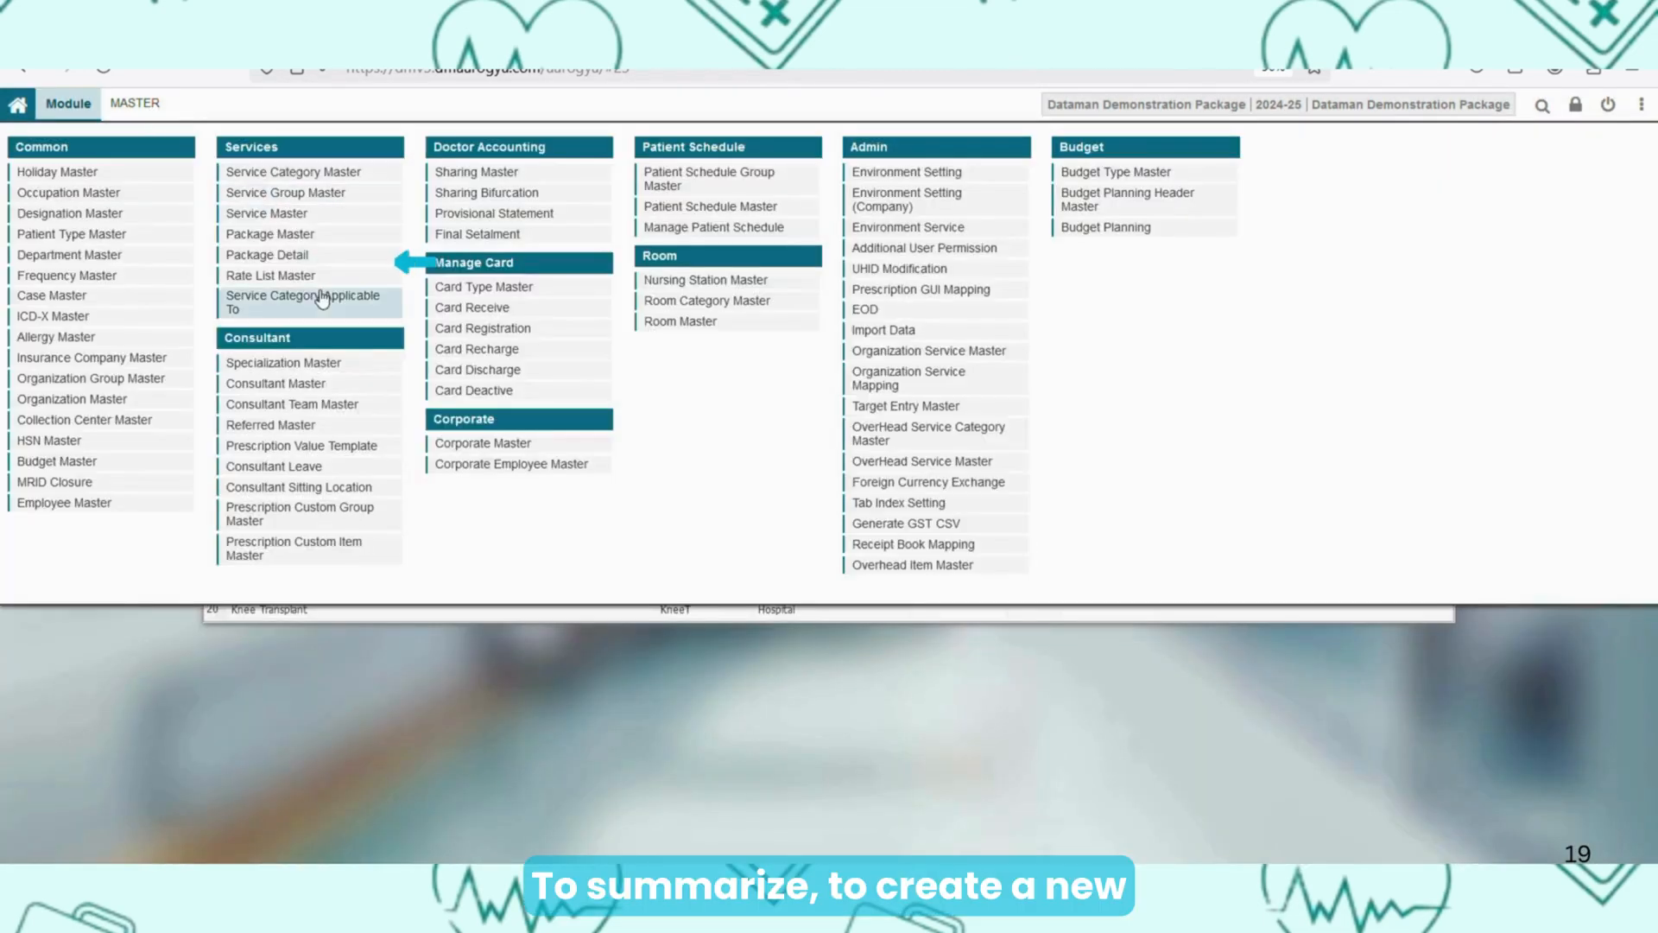
Return to Package Master and bring up the 10 Days Package - Physiotherapy record again
left_click(294, 235)
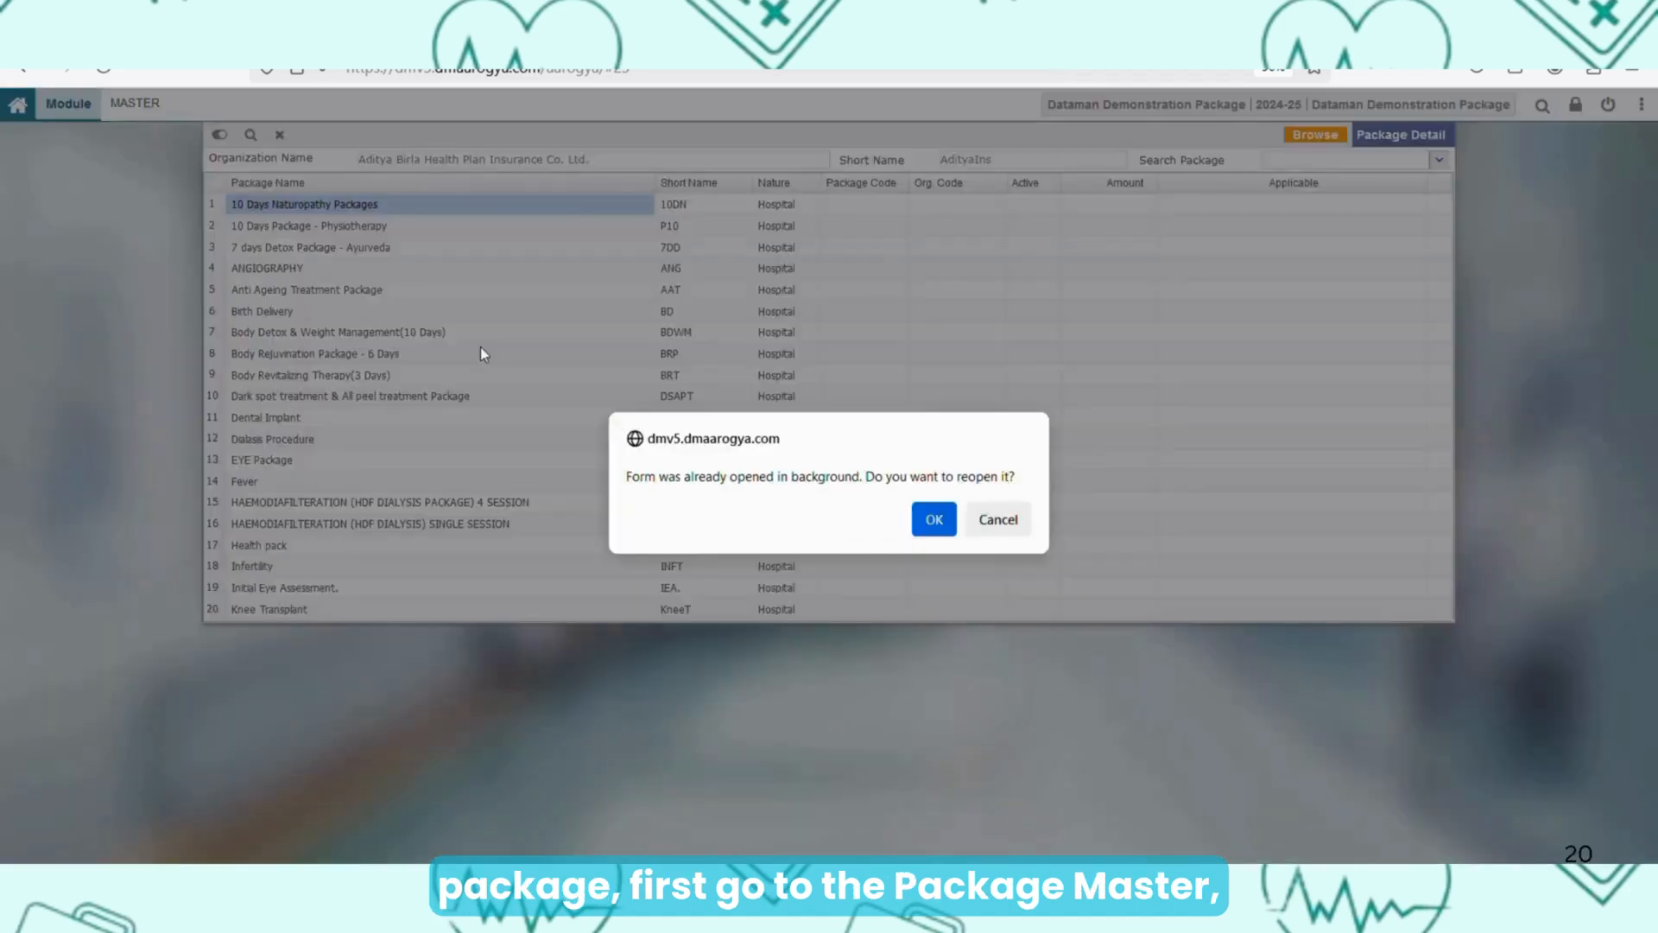
left_click(933, 519)
left_click(276, 134)
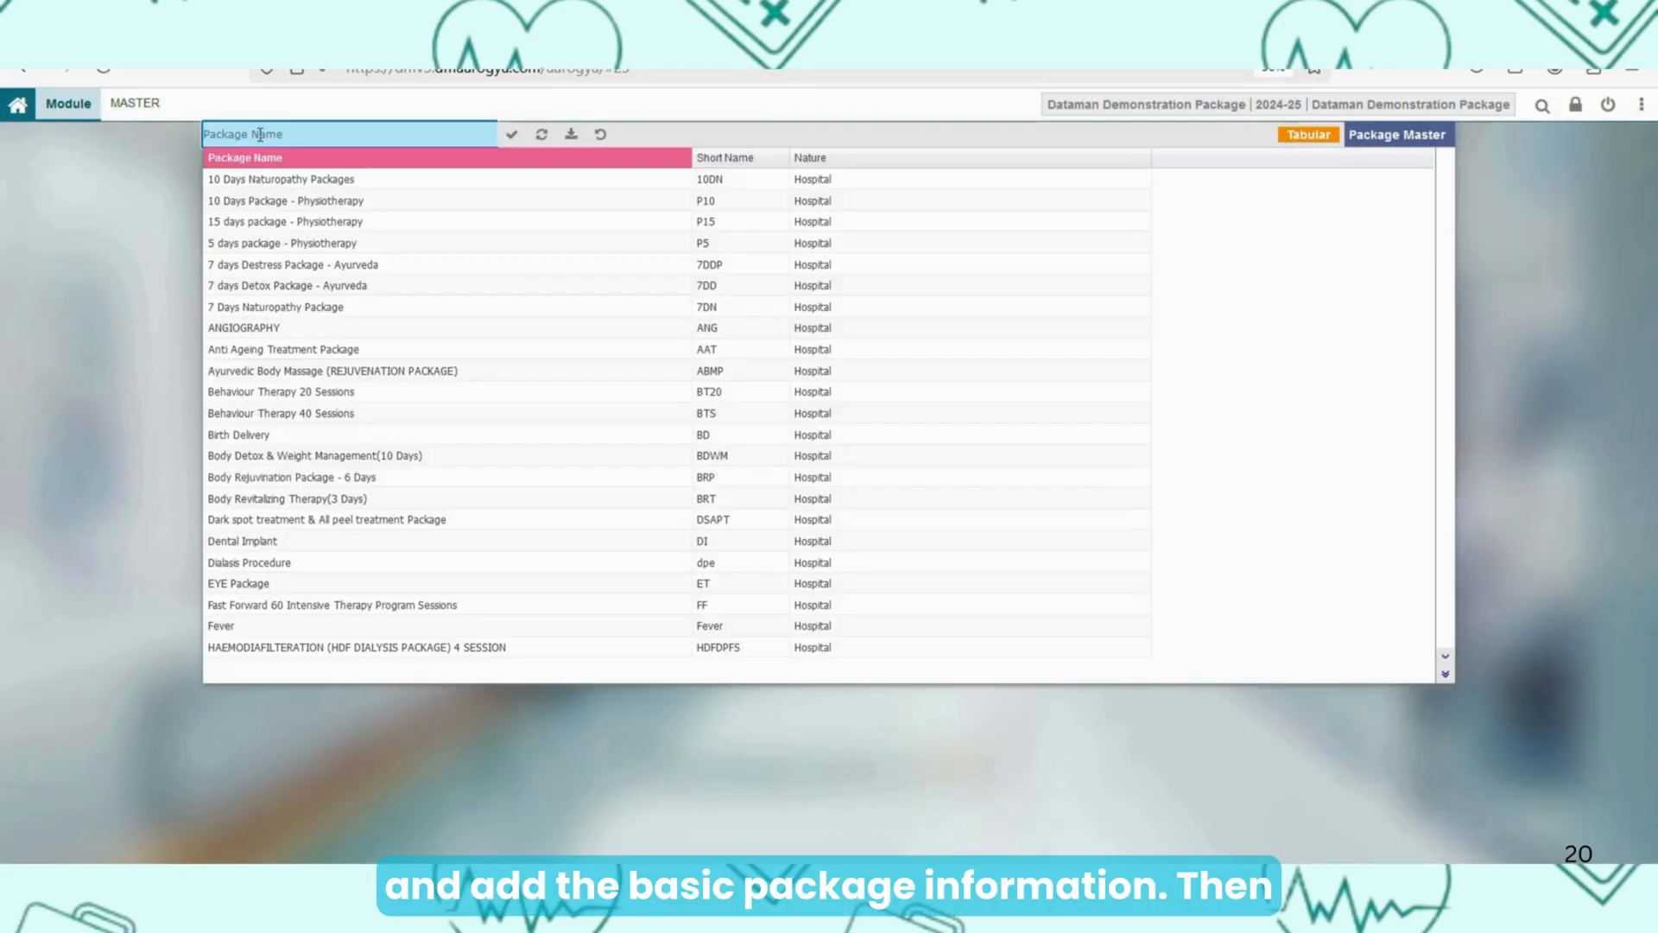
double_click(317, 210)
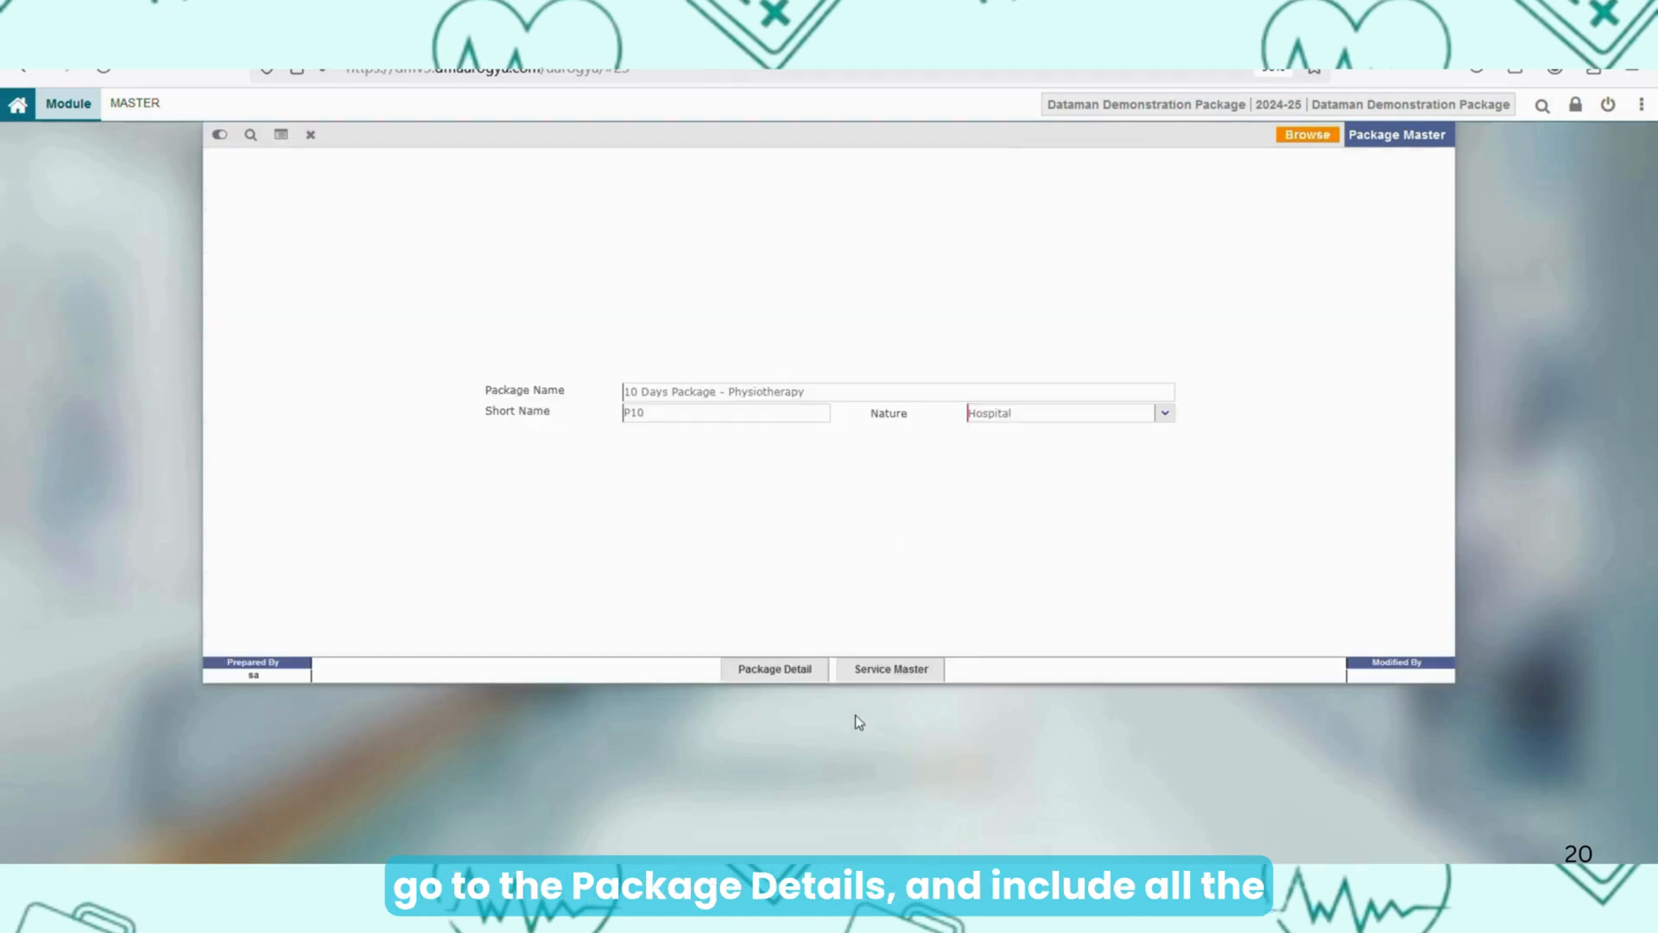
Open the physiotherapy package's Service Master record in edit mode, check its service type, and close it without saving
left_click(896, 675)
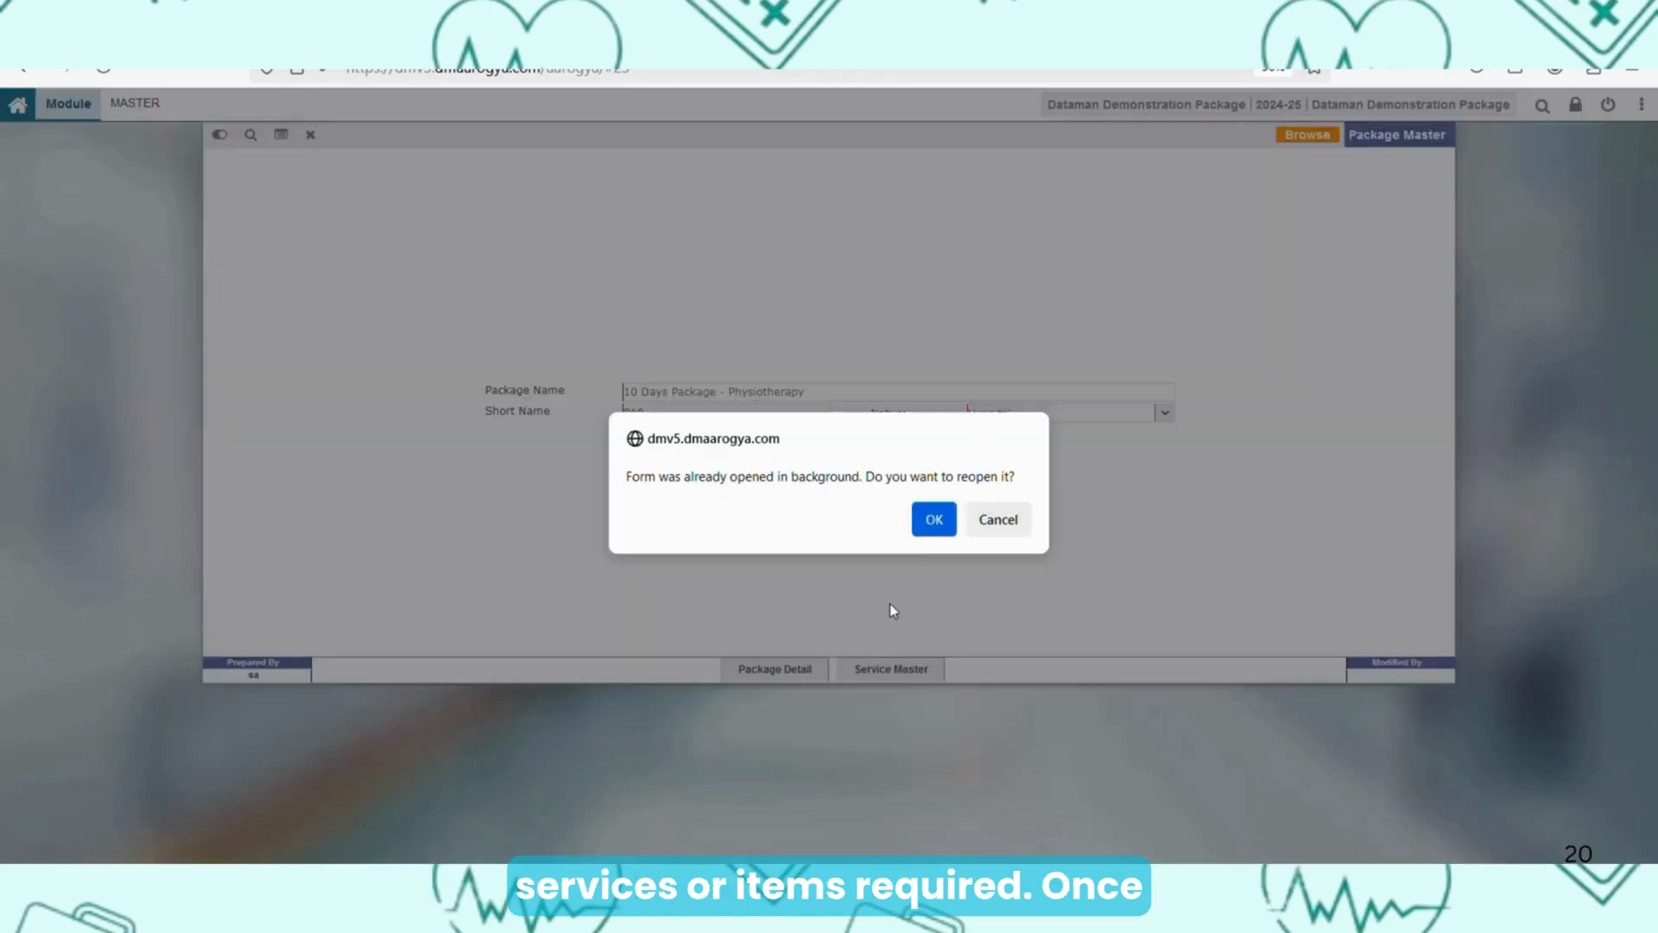
left_click(934, 519)
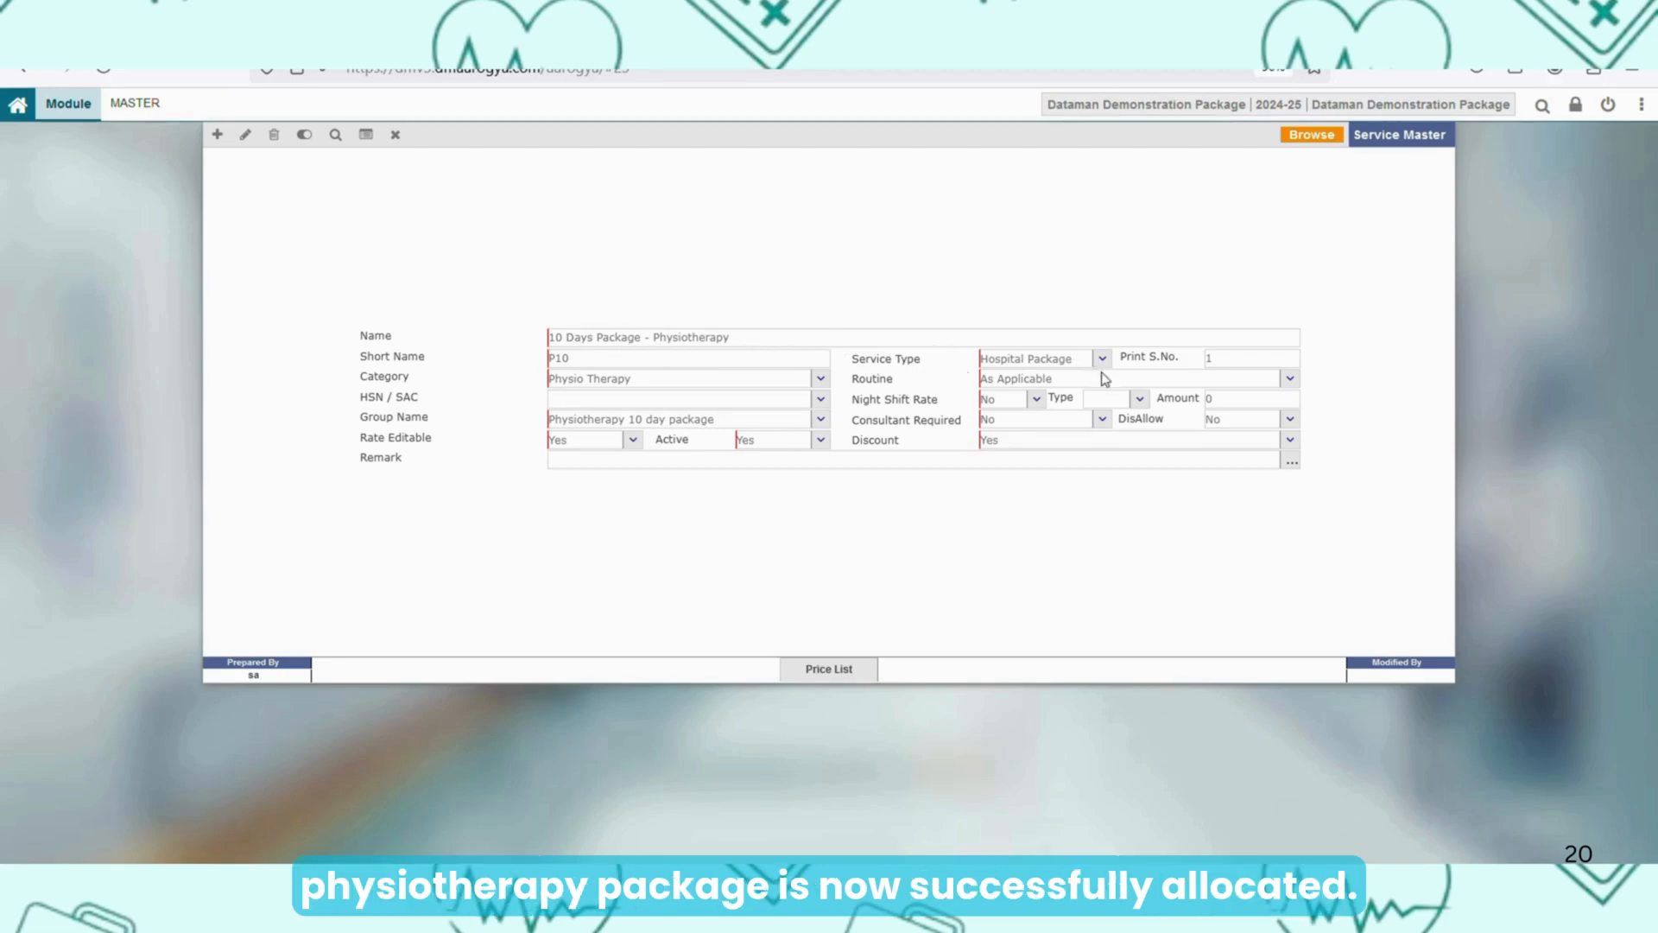
left_click(247, 136)
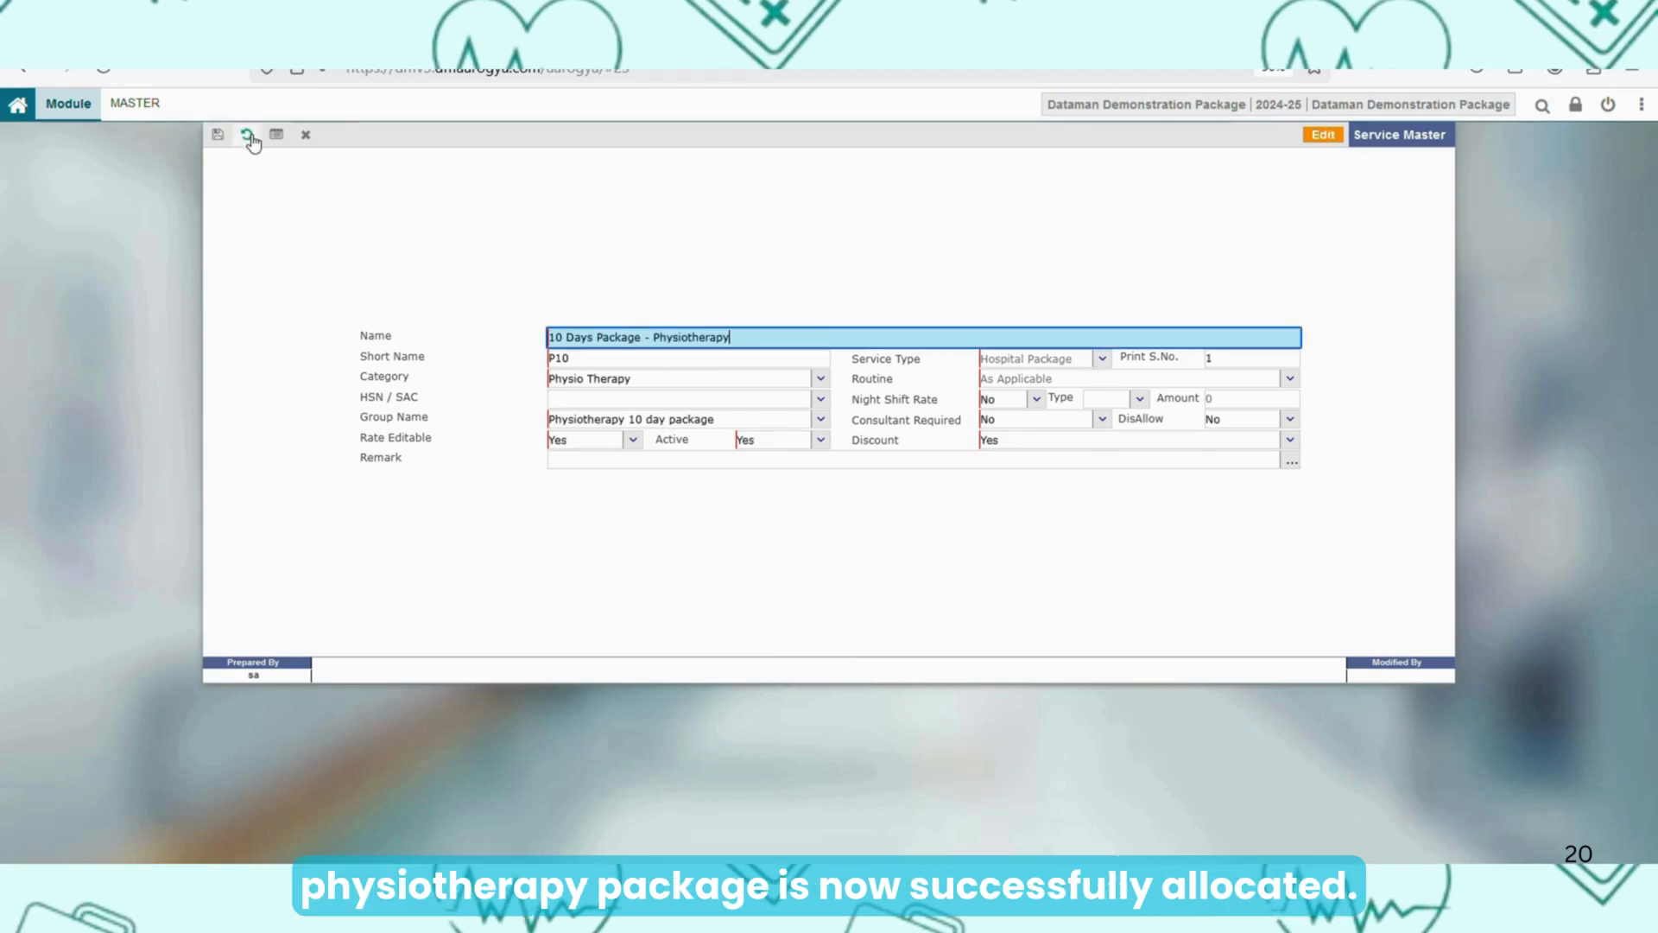
left_click(1098, 363)
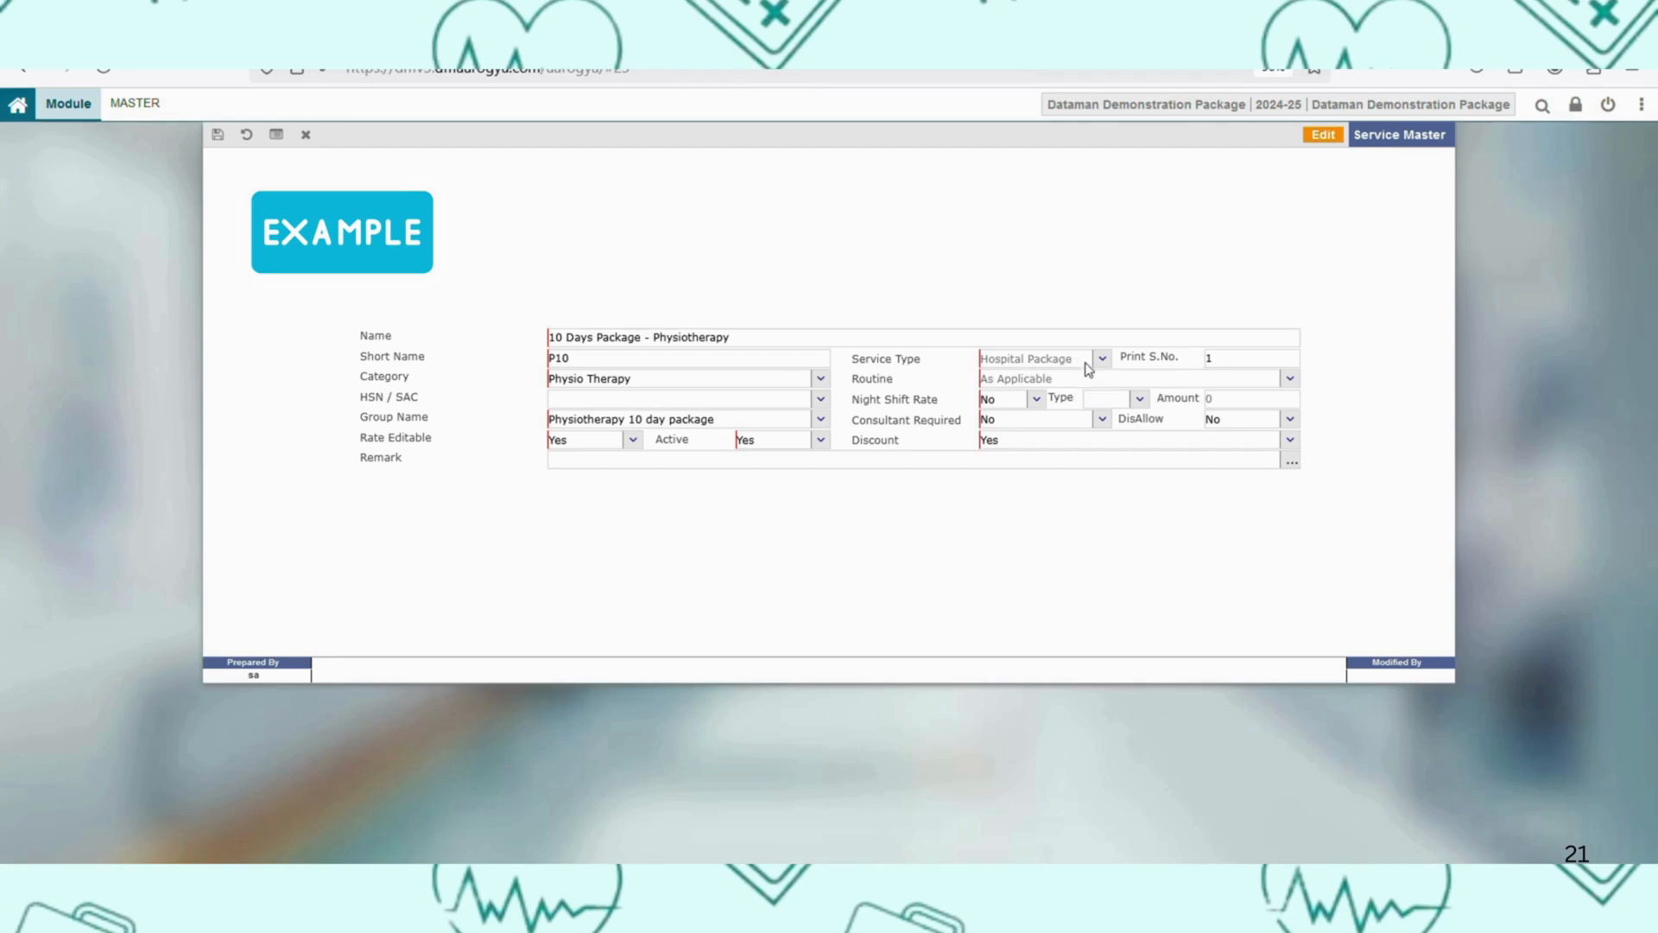
left_click(305, 134)
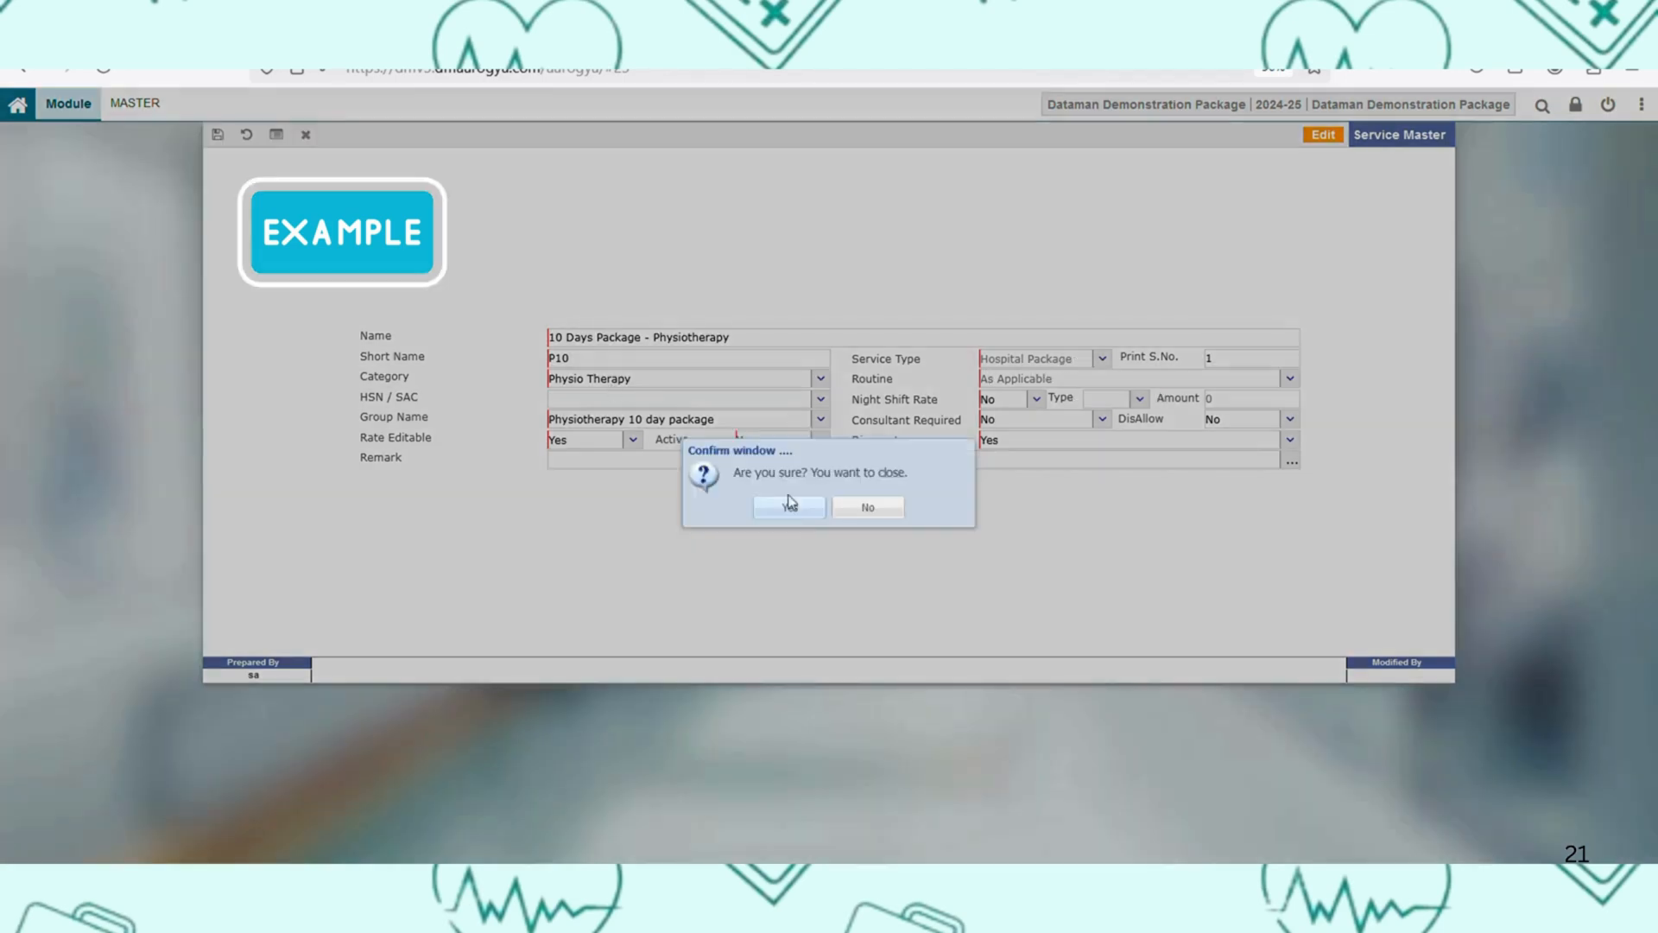
left_click(806, 507)
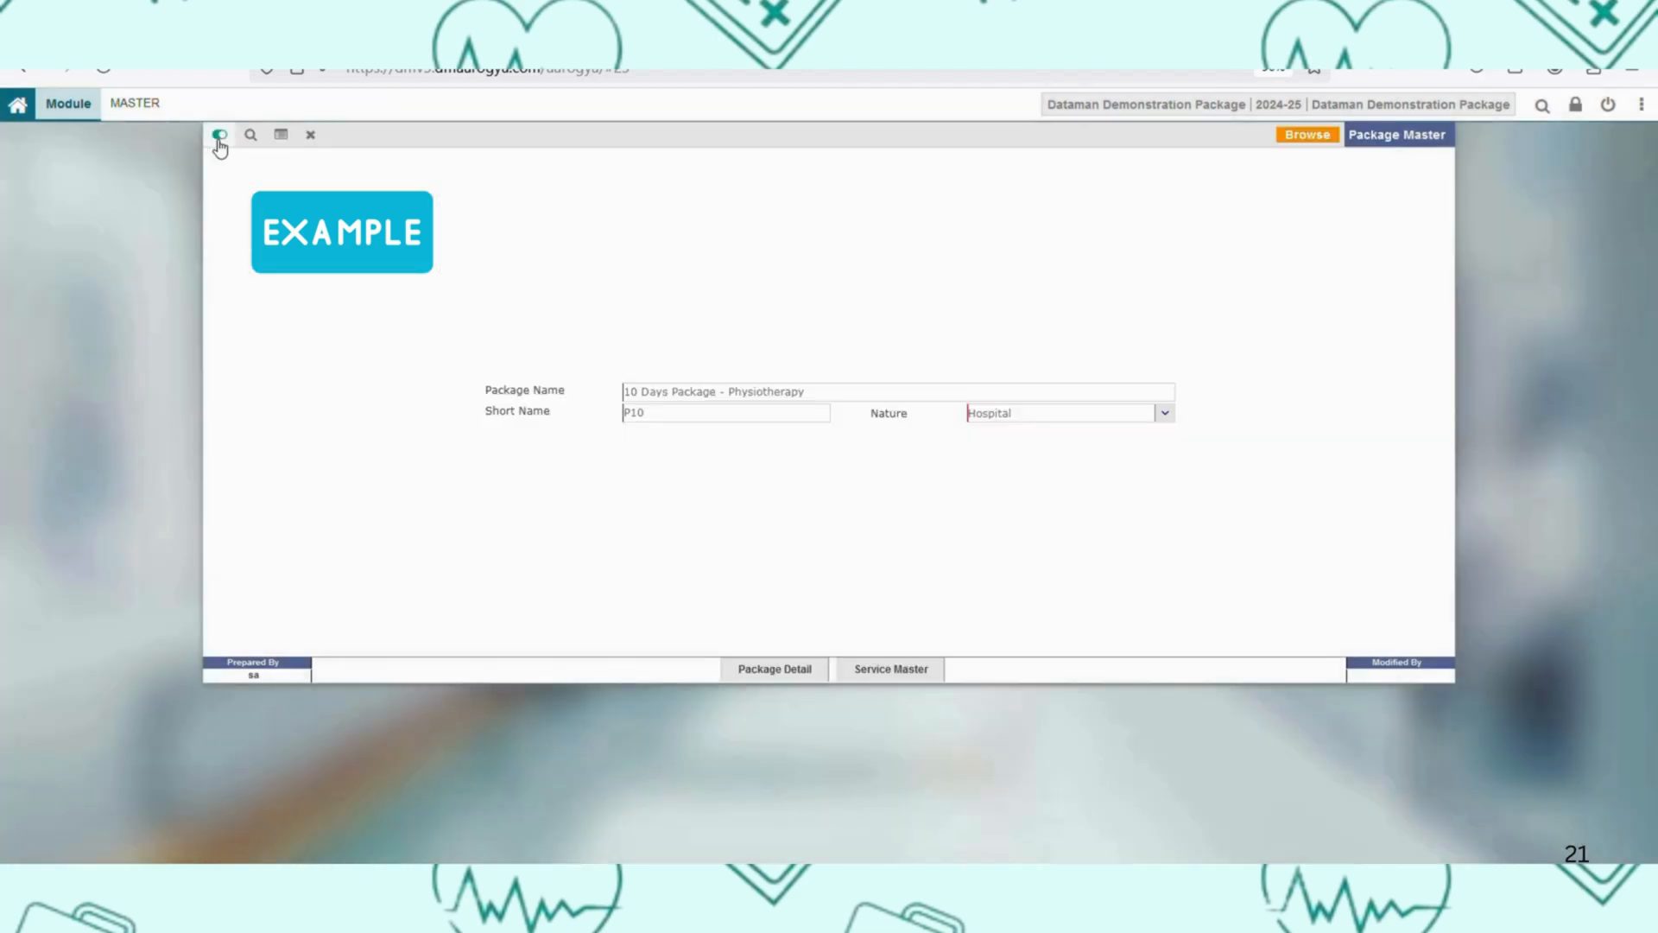
Start a new Service Master record, view the available service types, and close the form without saving
left_click(915, 678)
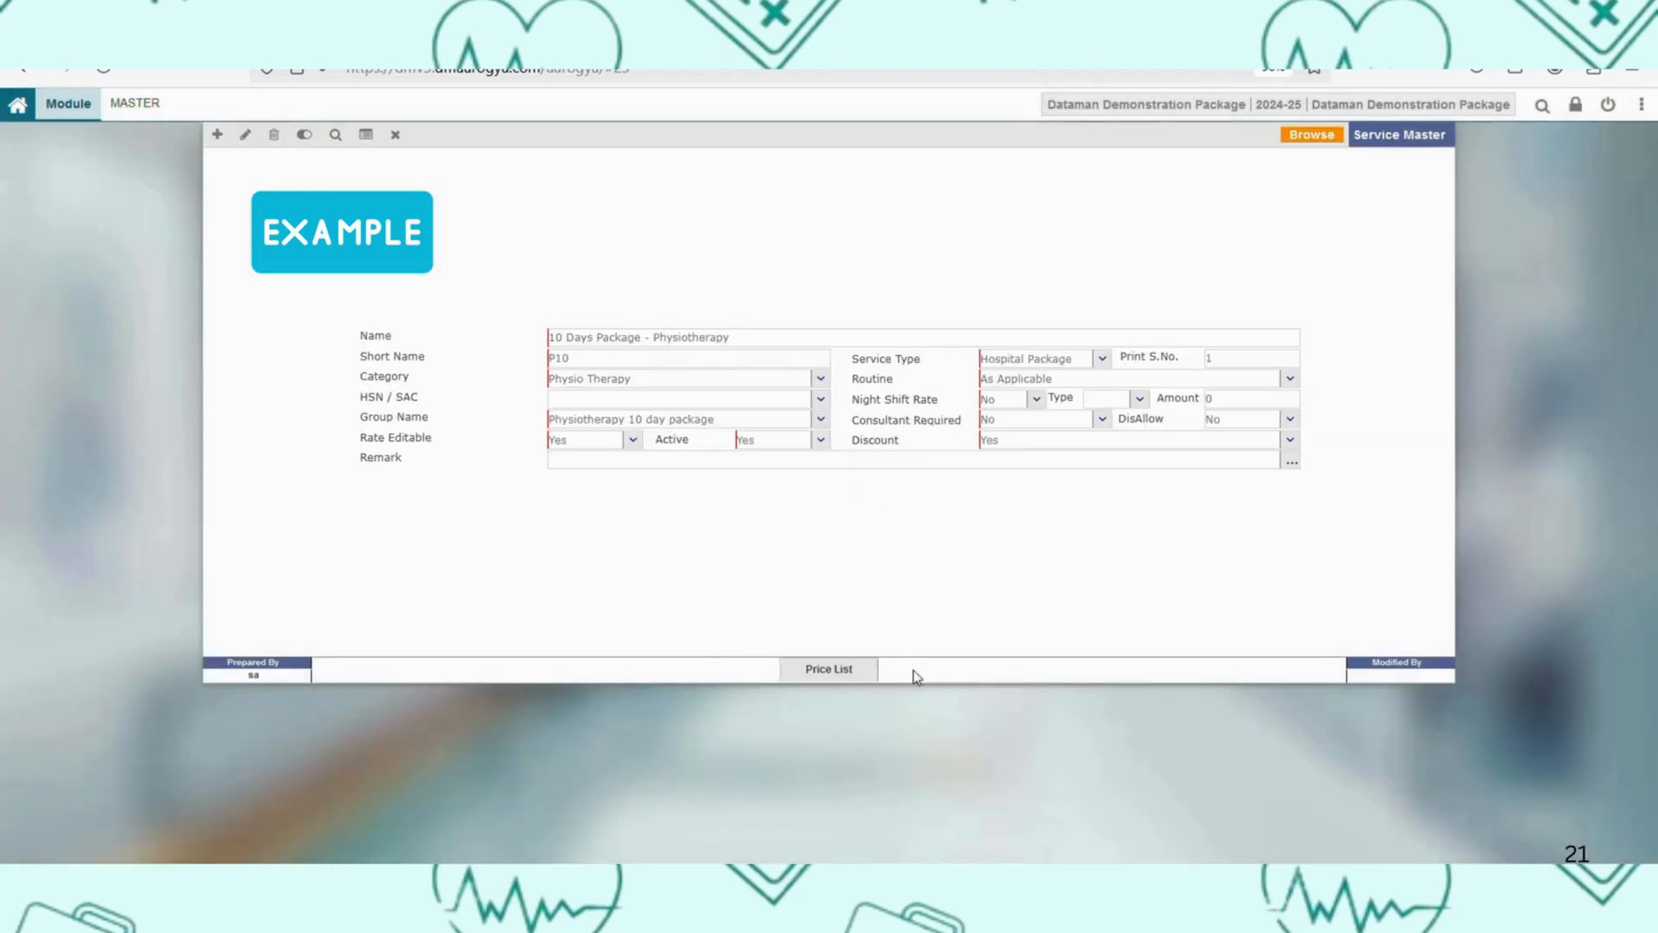
left_click(216, 136)
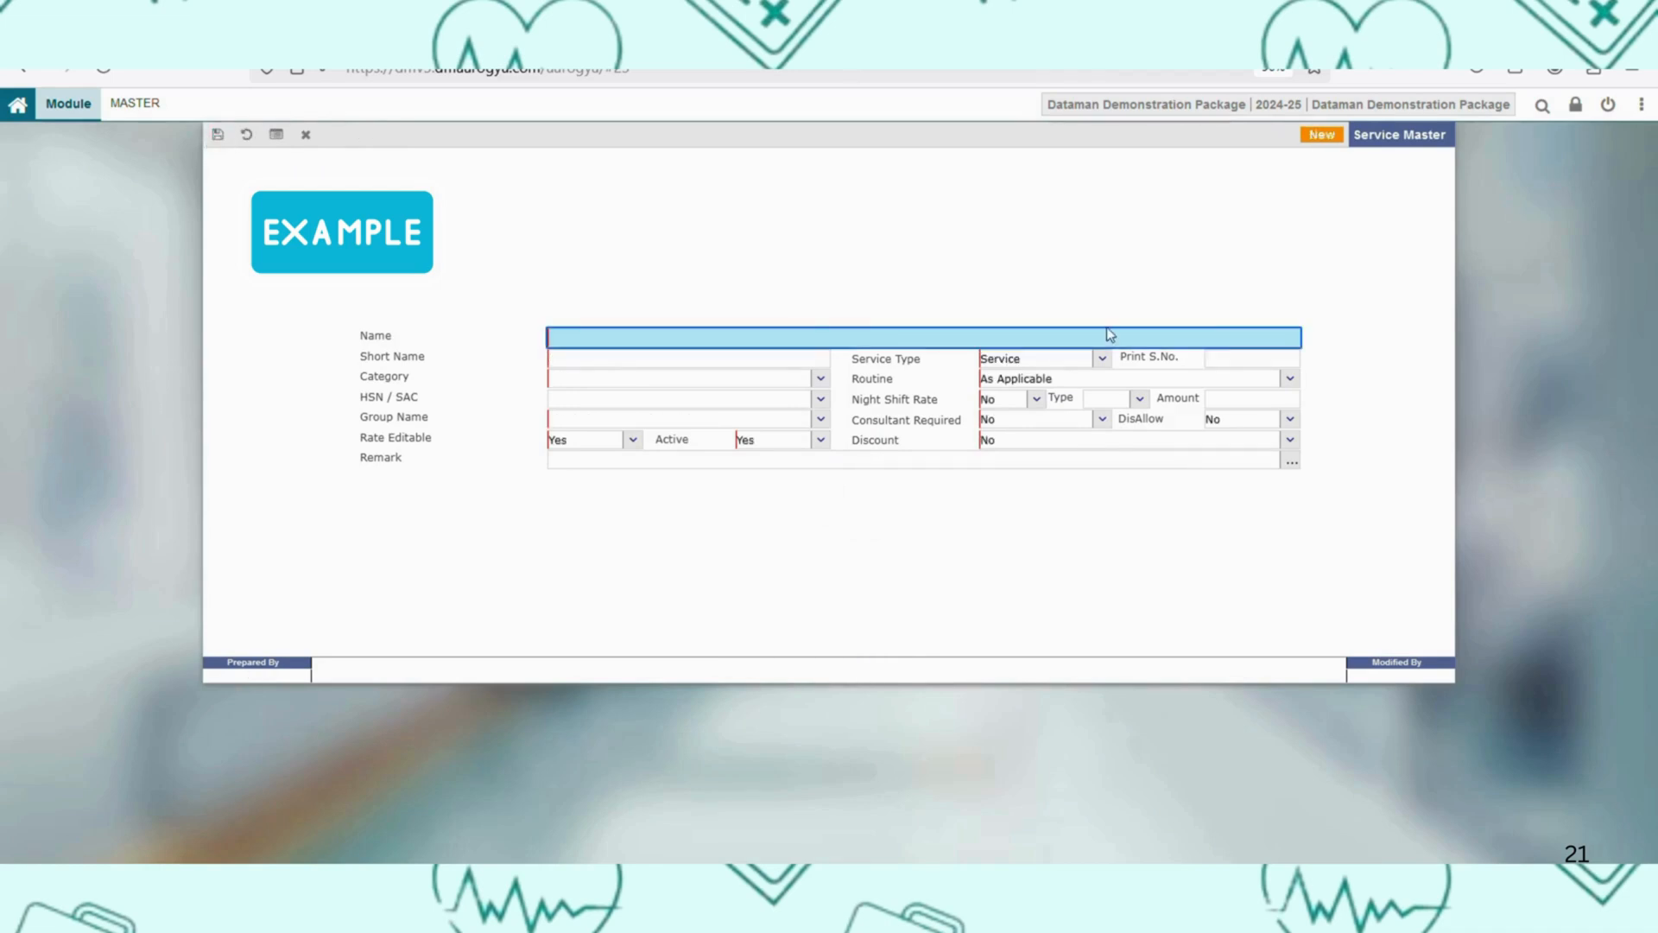
left_click(1104, 359)
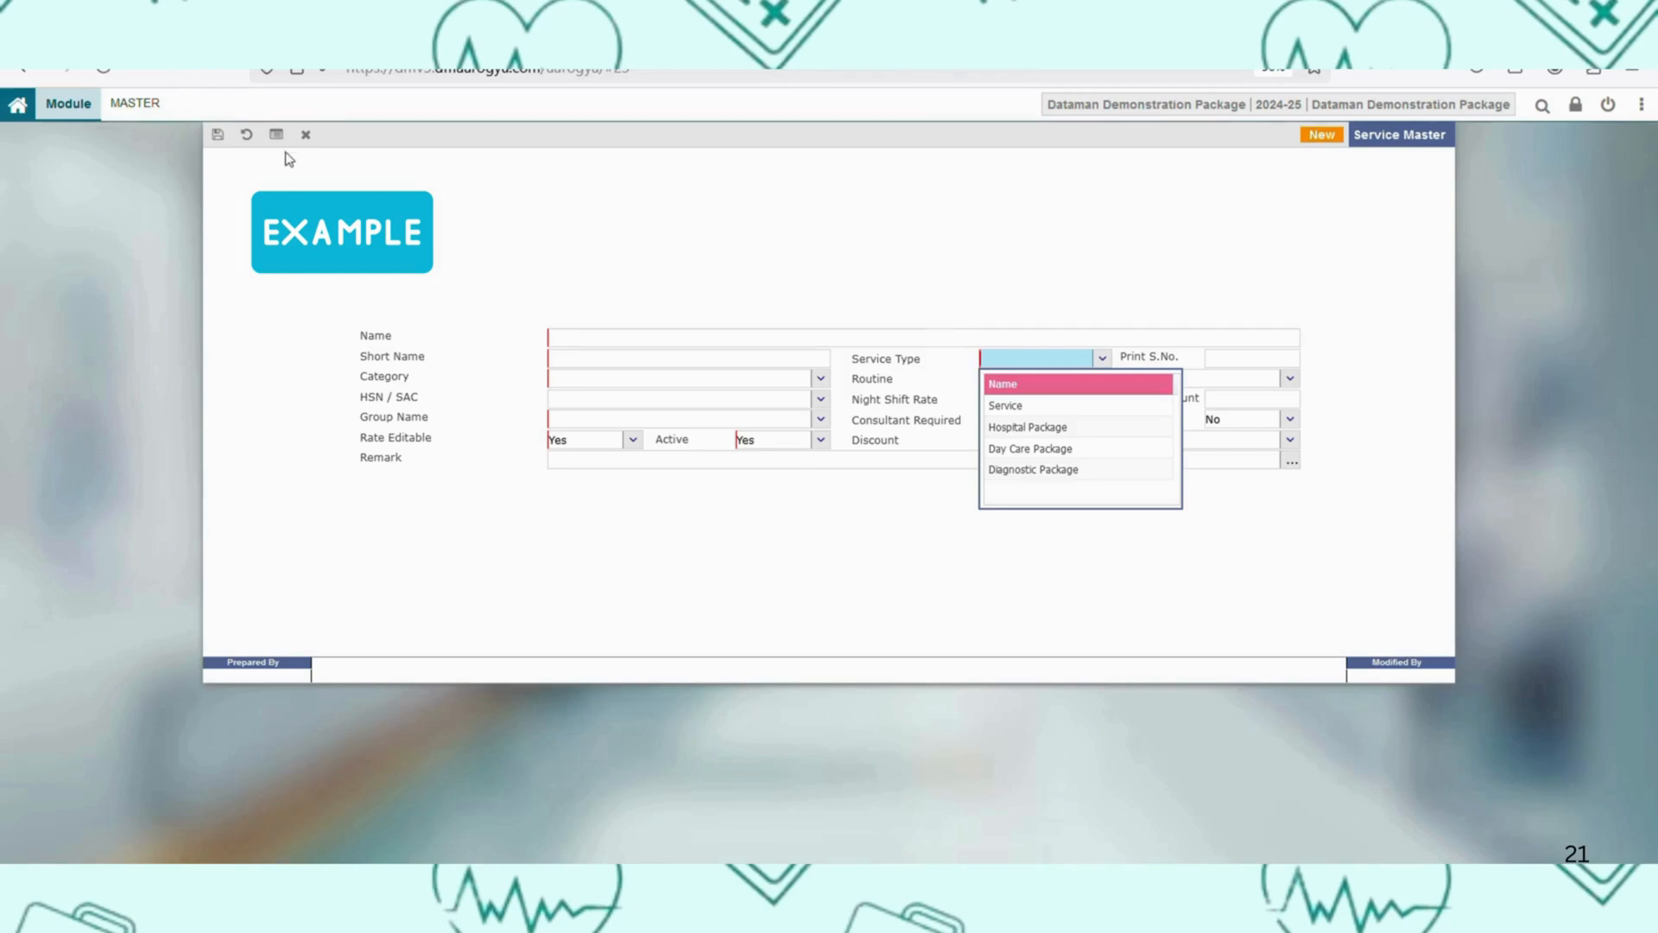
left_click(305, 133)
left_click(788, 508)
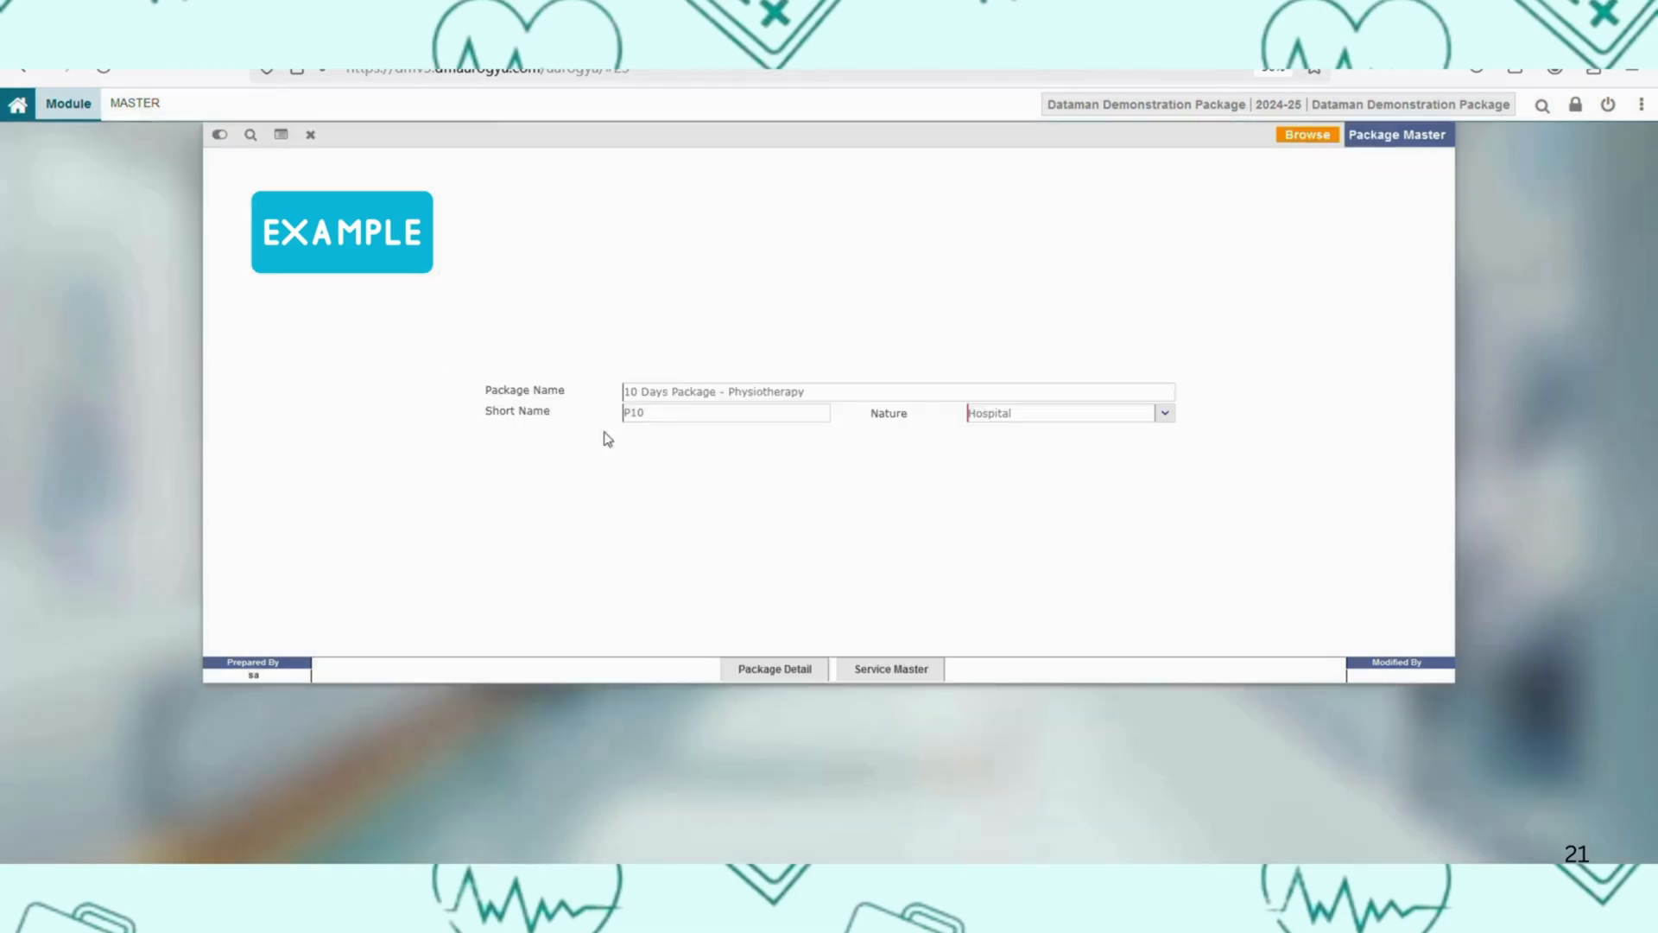
Reselect 10 Days Package - Physiotherapy in Package Master and view its package services under Package Detail for Cash Patient
left_click(246, 135)
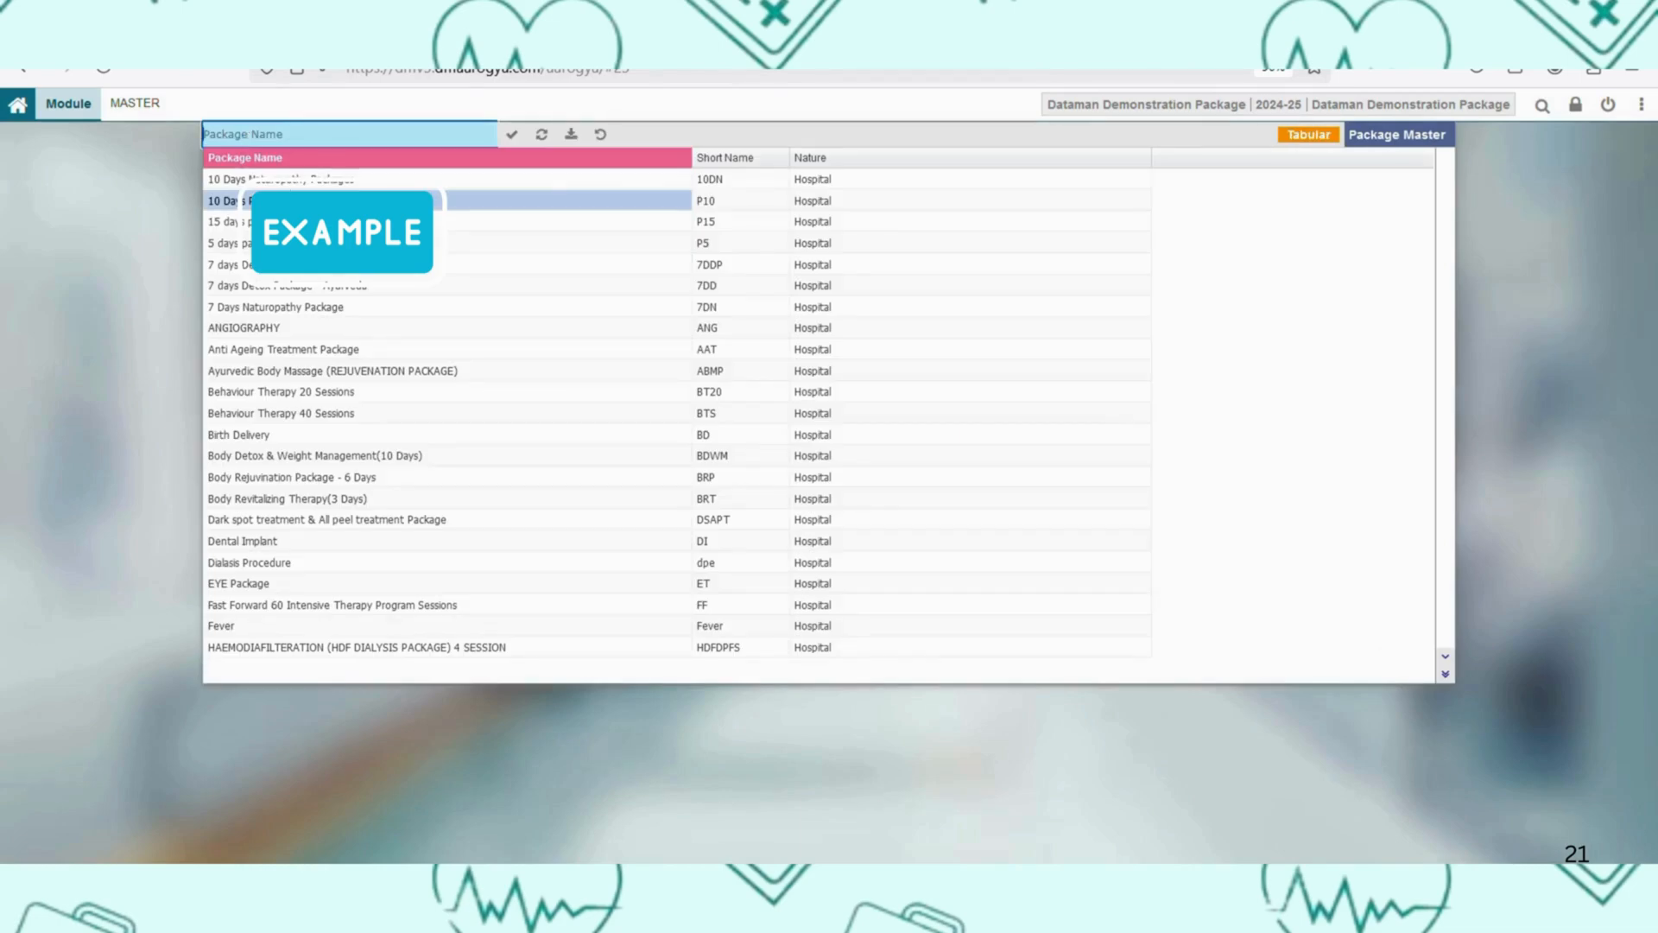
double_click(342, 201)
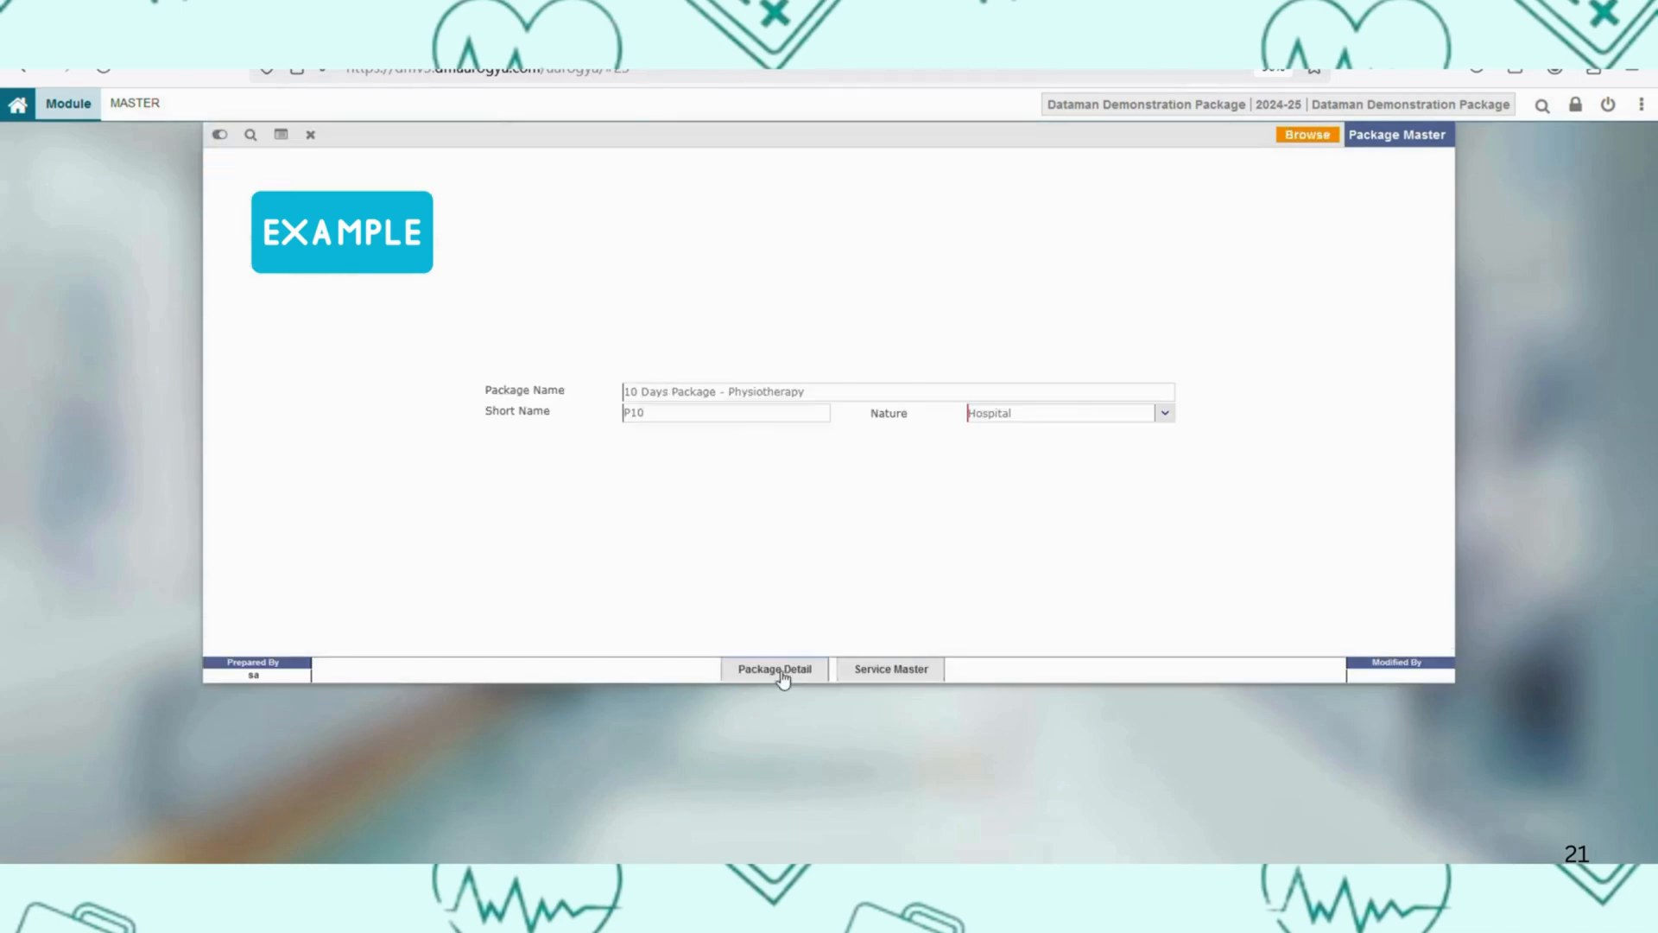
left_click(780, 672)
left_click(925, 520)
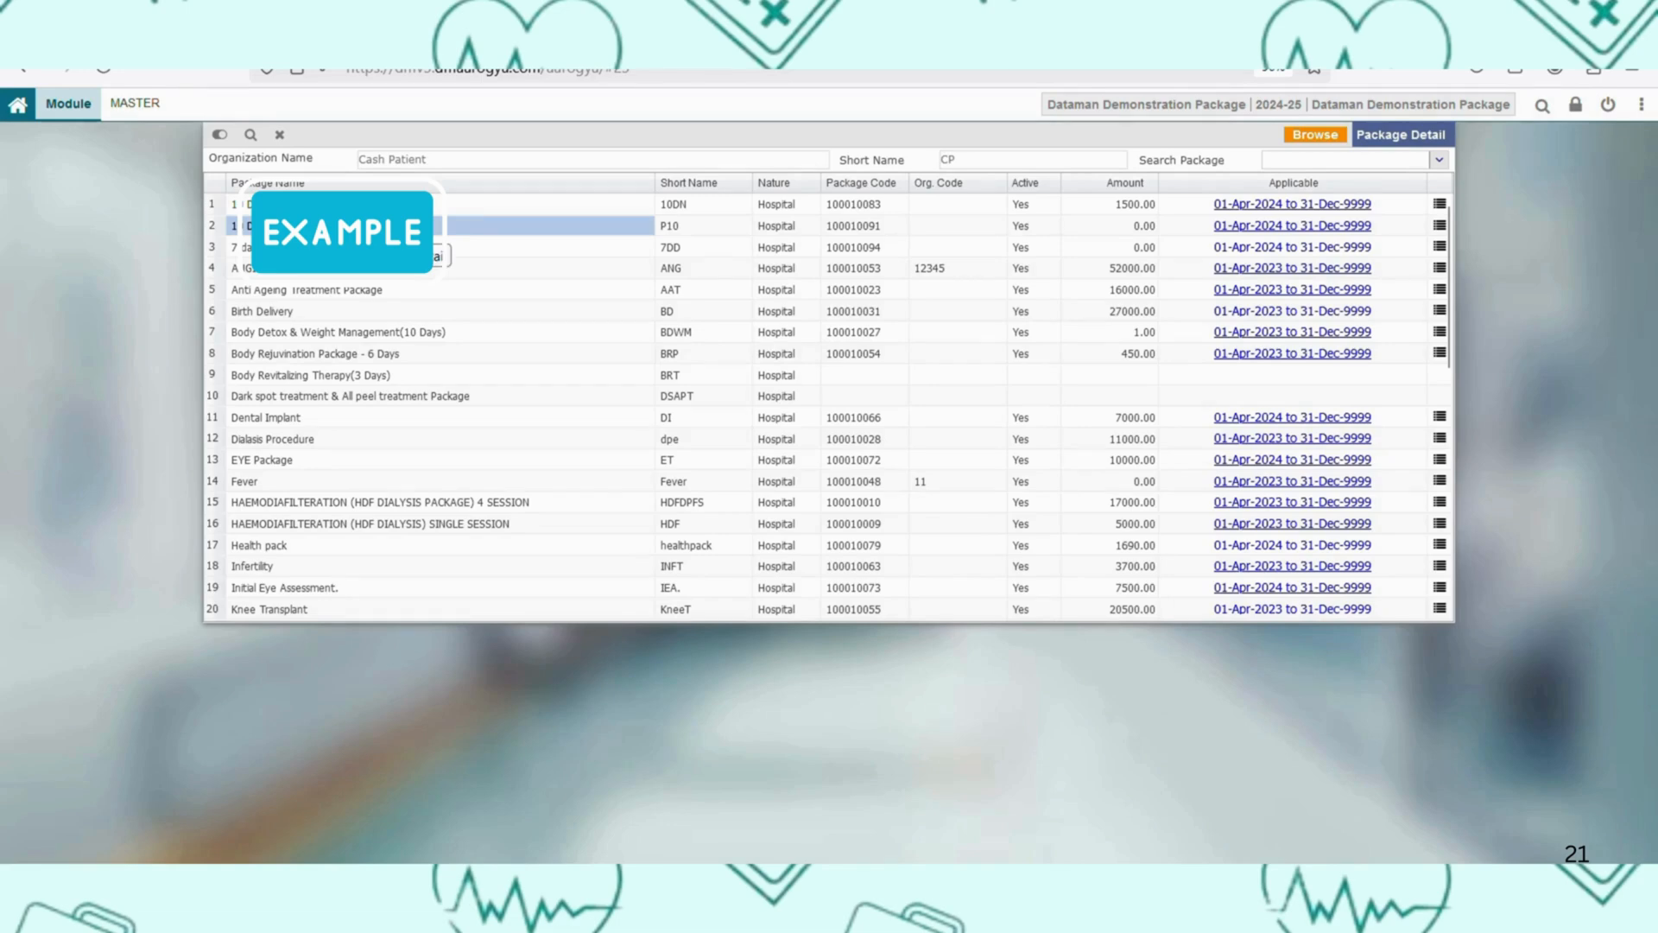
double_click(337, 227)
left_click(405, 353)
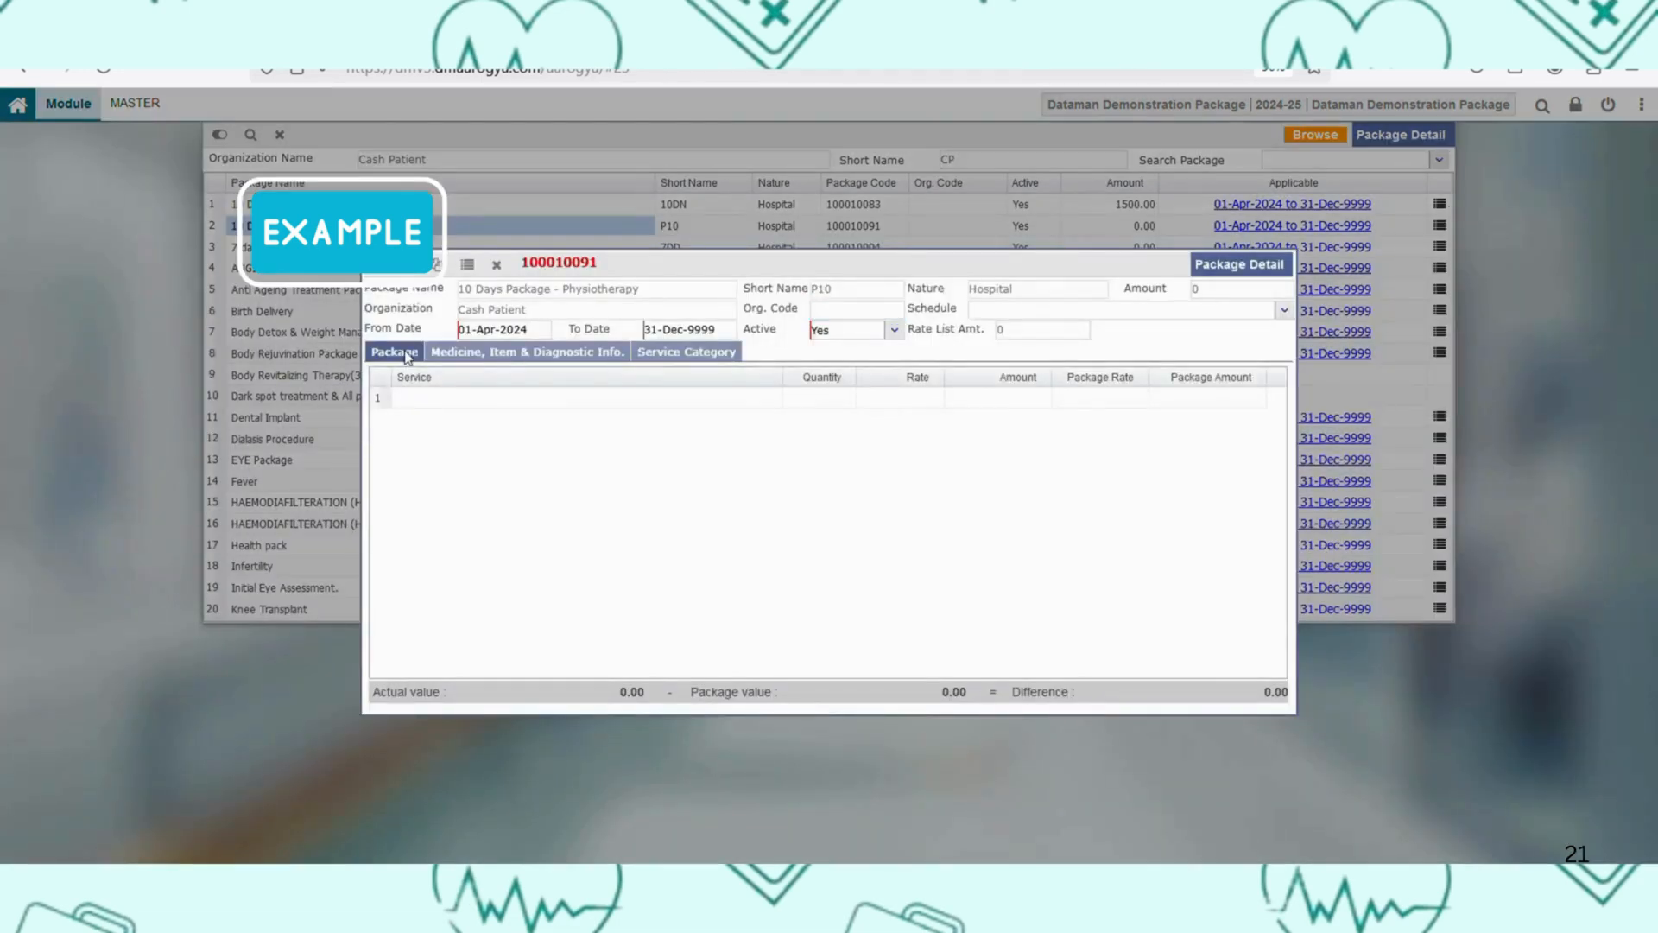
Review the physiotherapy package's medicine, item and diagnostic information, service categories and package services, and close its detail form
left_click(488, 352)
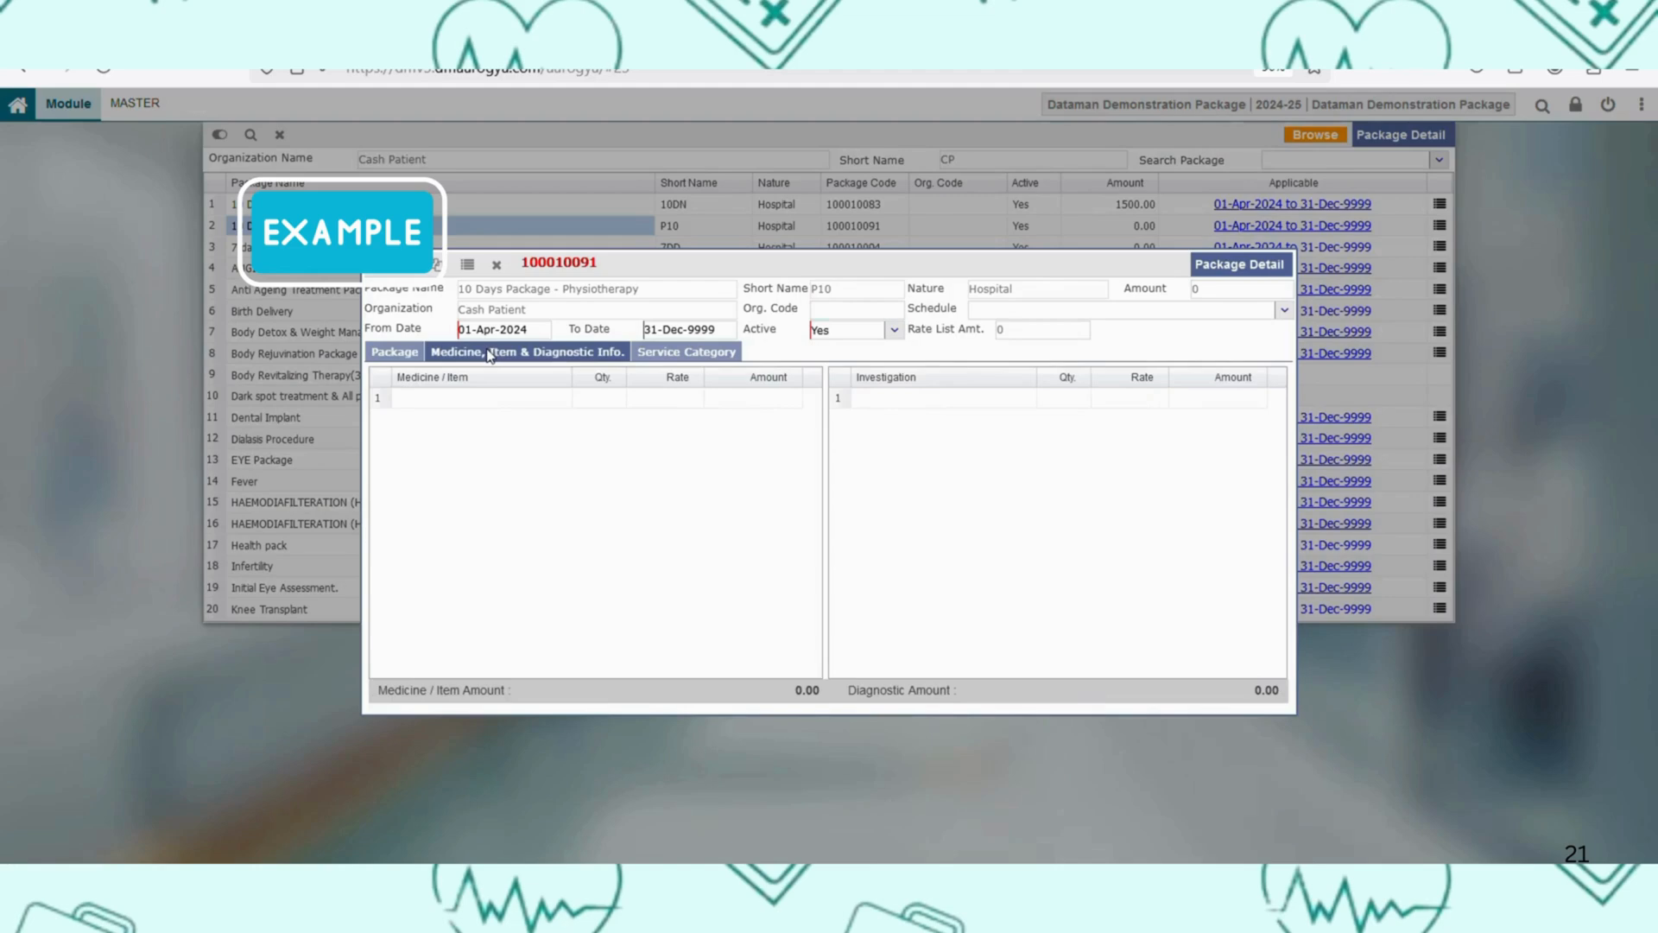
left_click(683, 353)
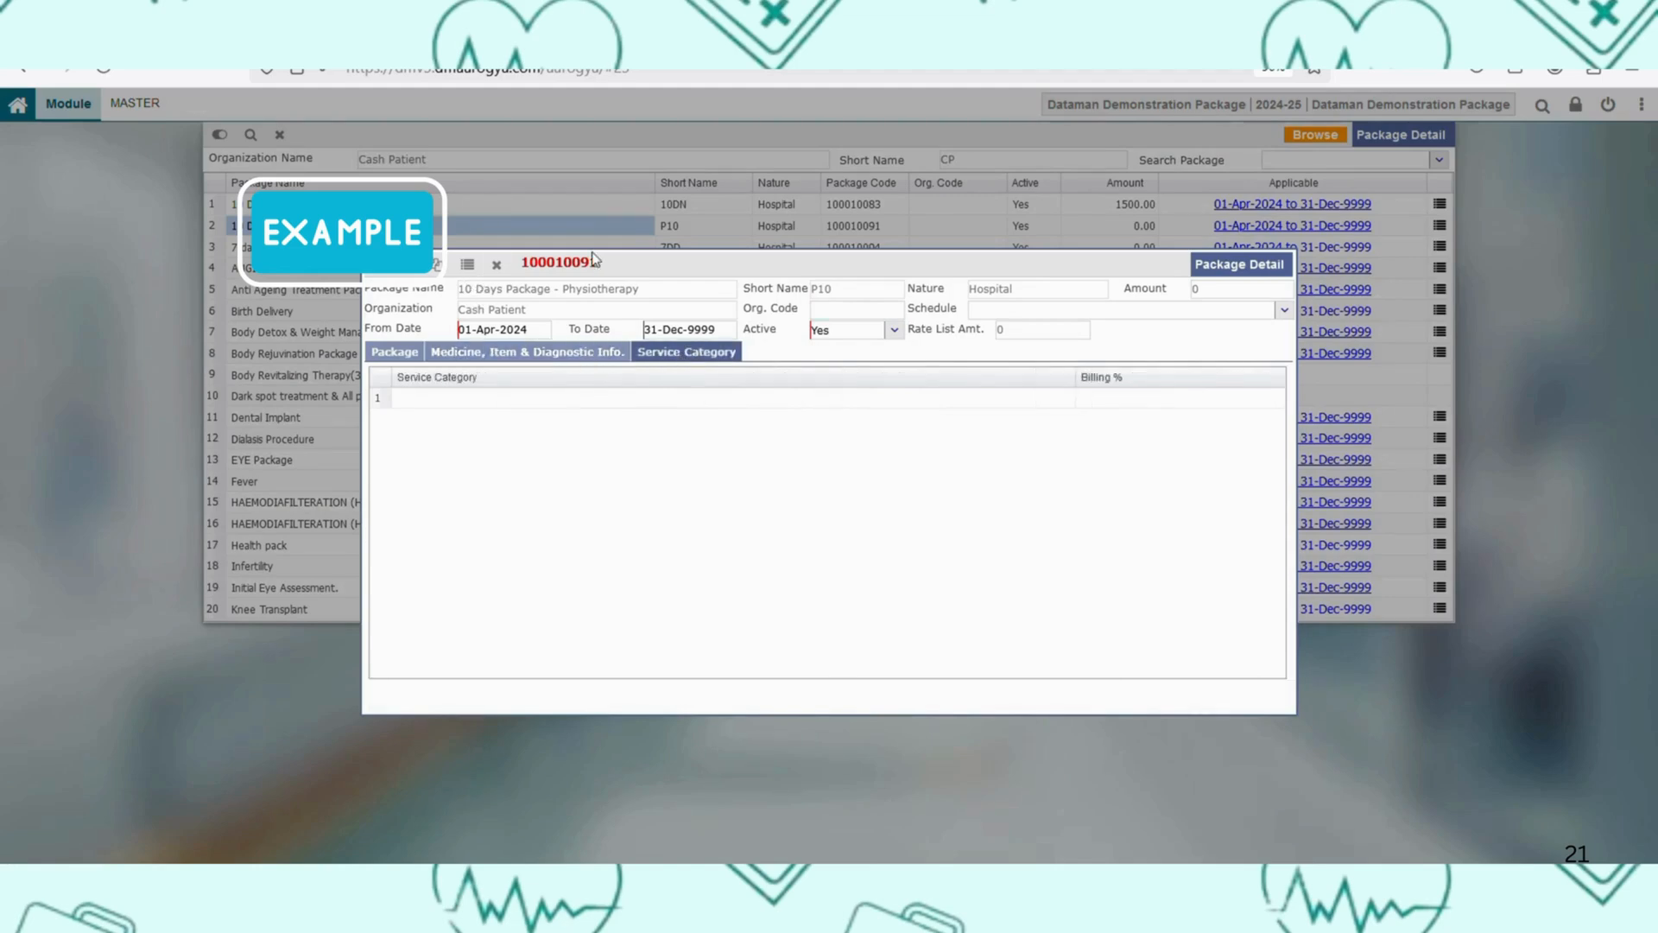
left_click(395, 351)
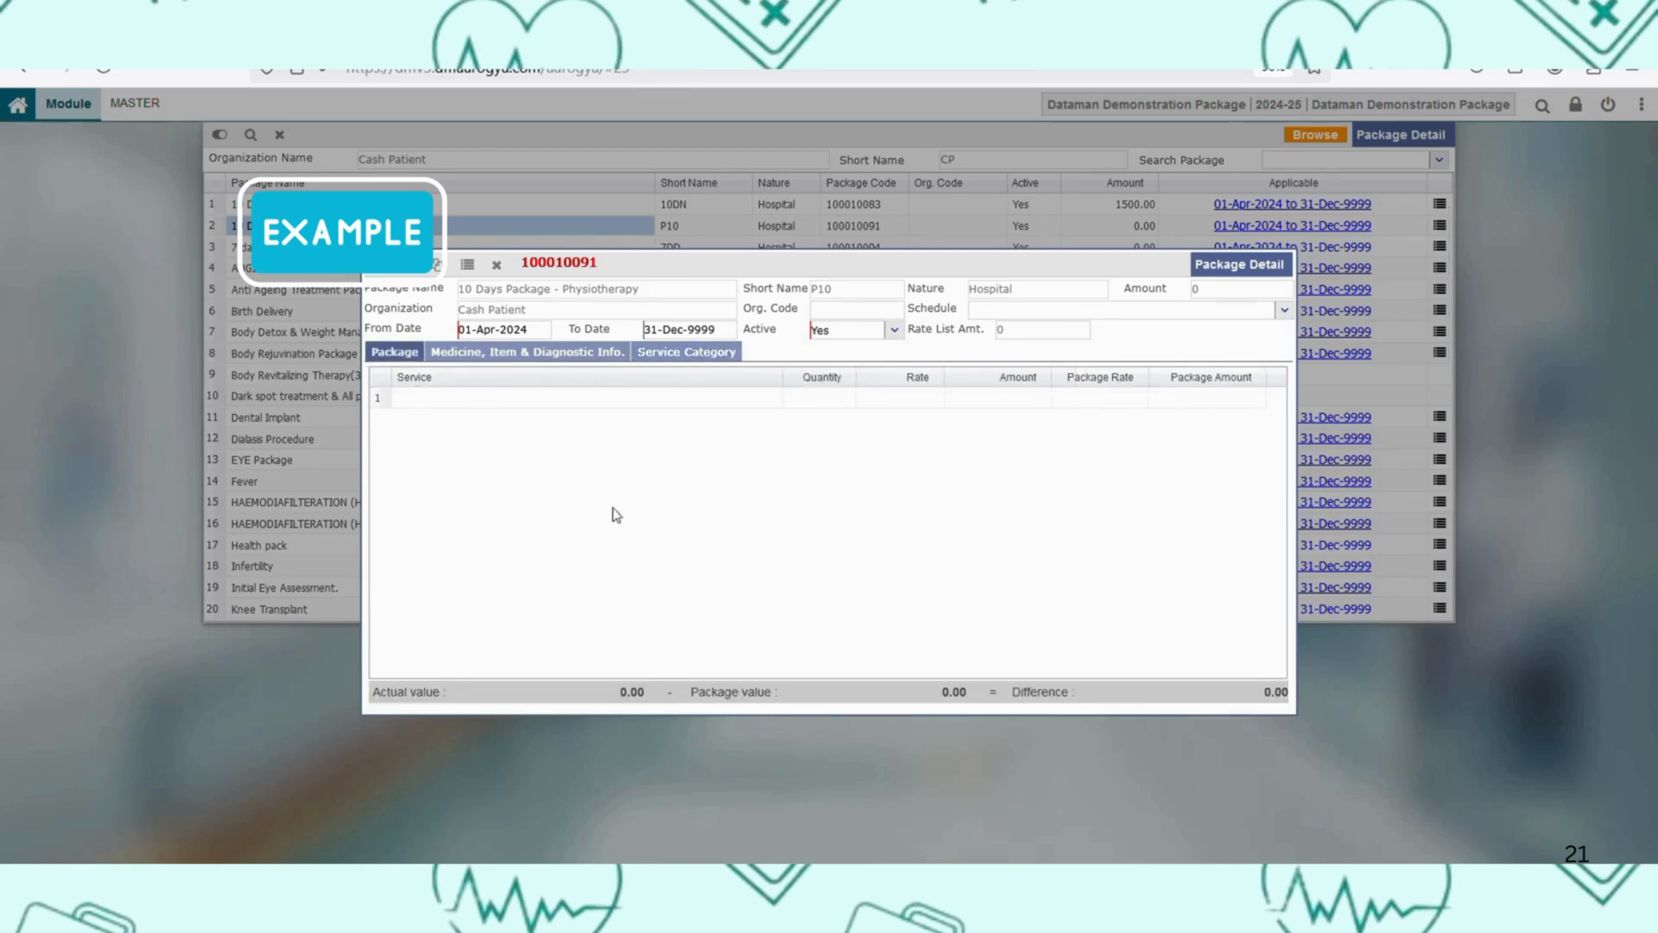
left_click(498, 265)
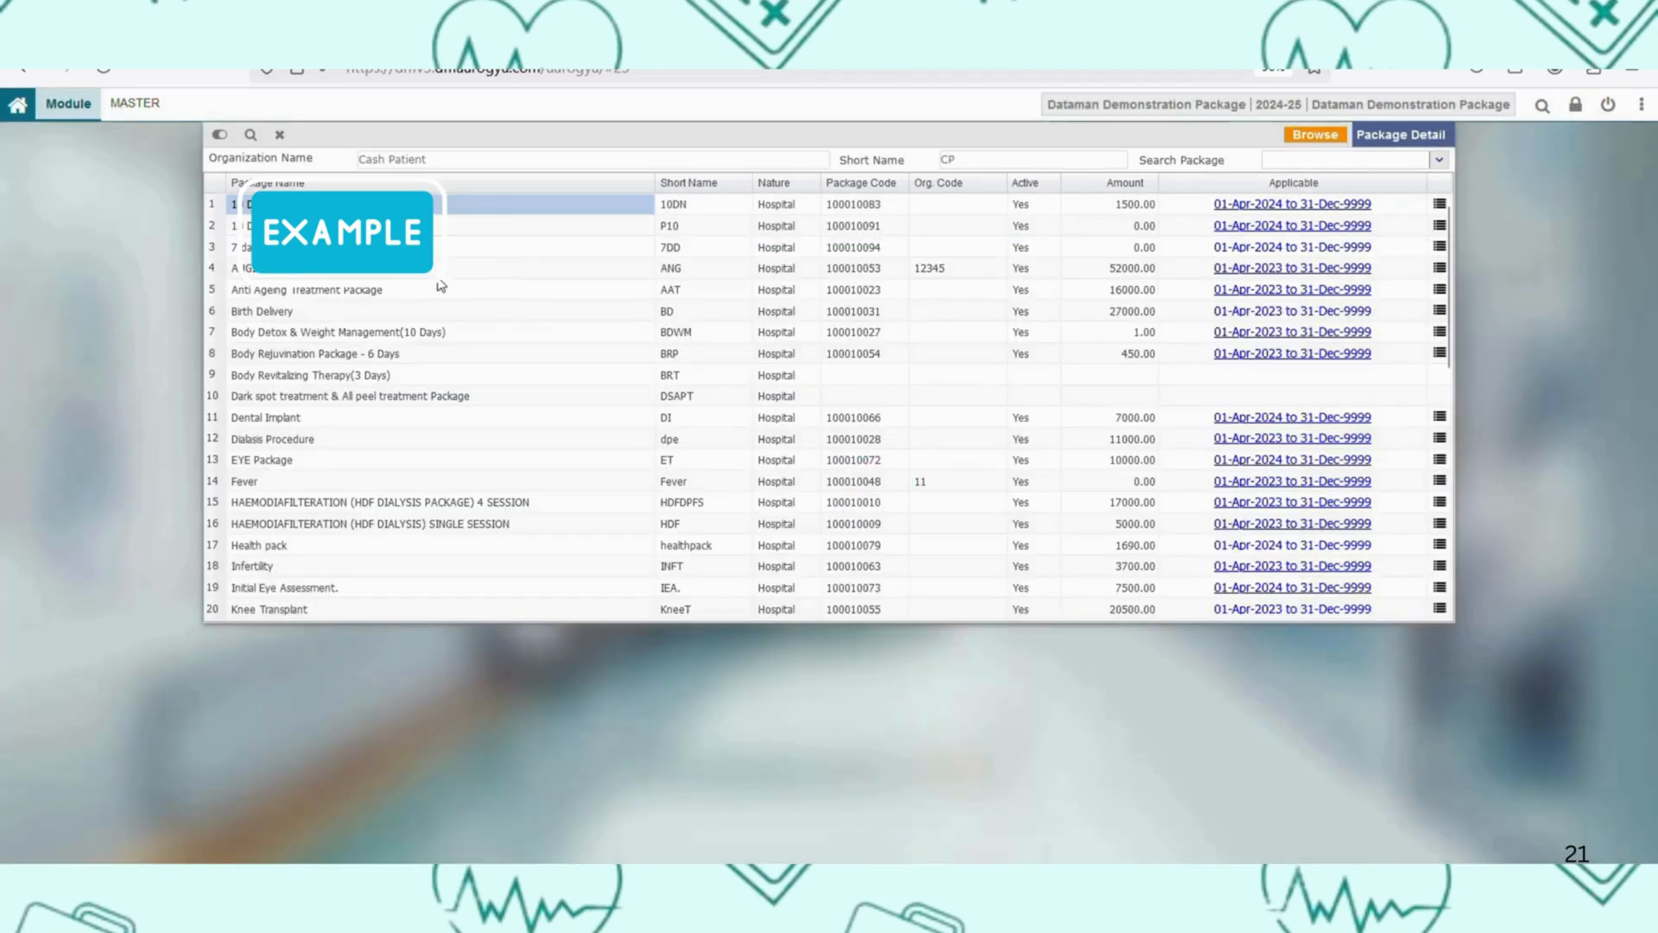
Open the Anti Ageing Treatment Package detail, review its services, medicine and diagnostic information, and service categories, and close it
double_click(423, 291)
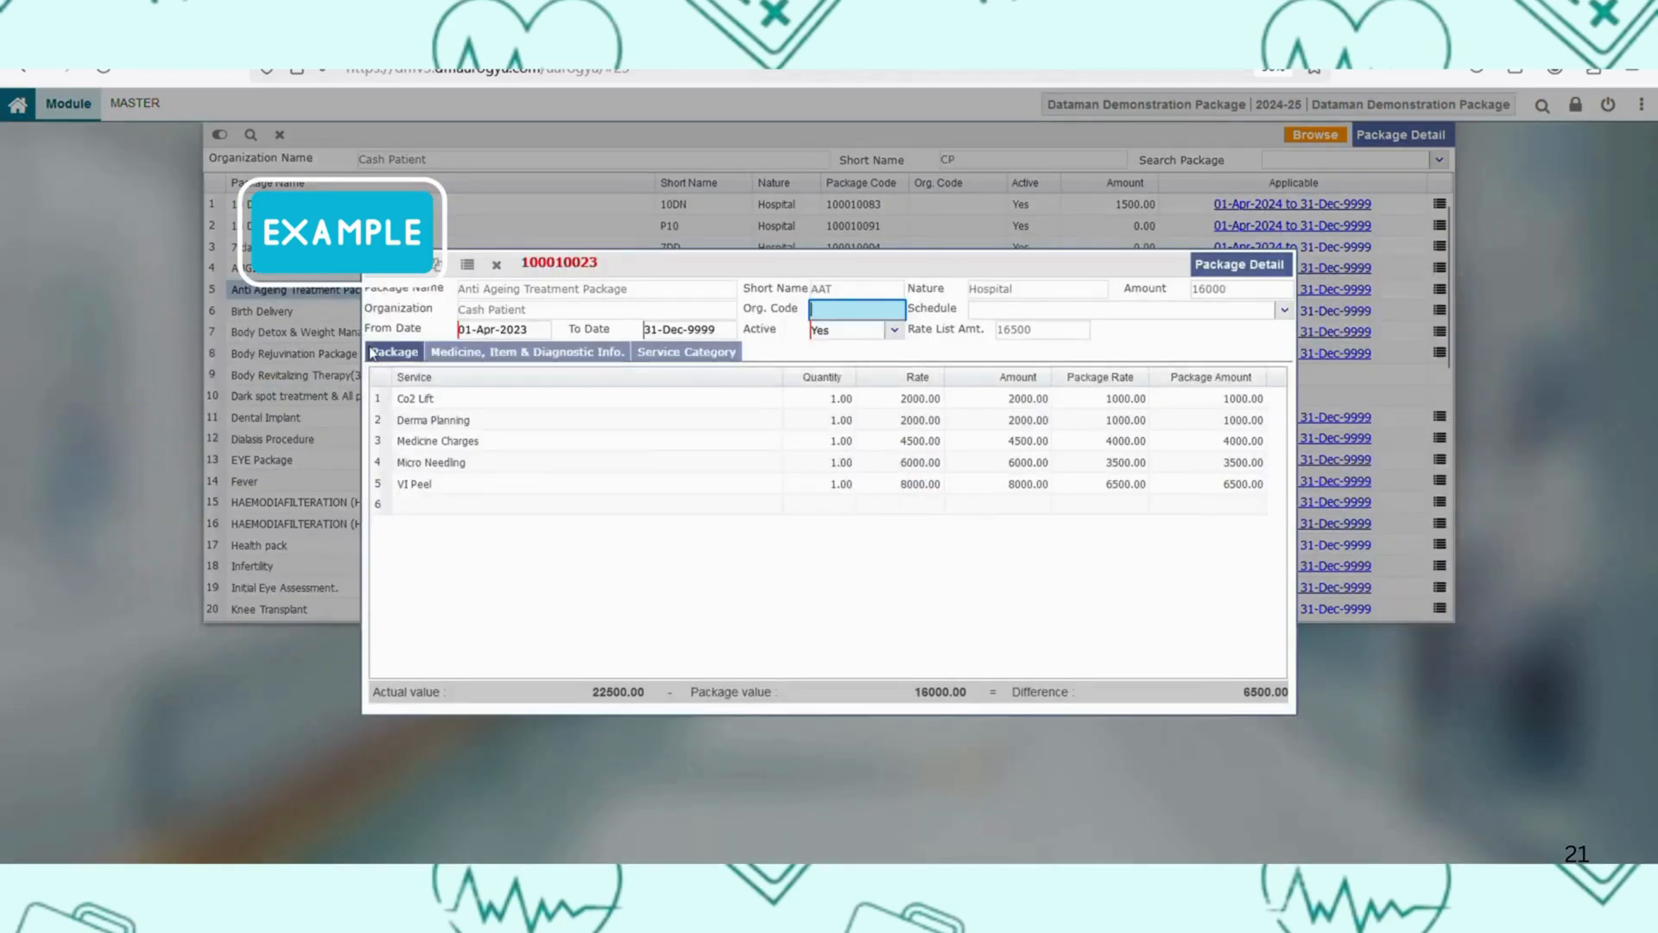
left_click(403, 356)
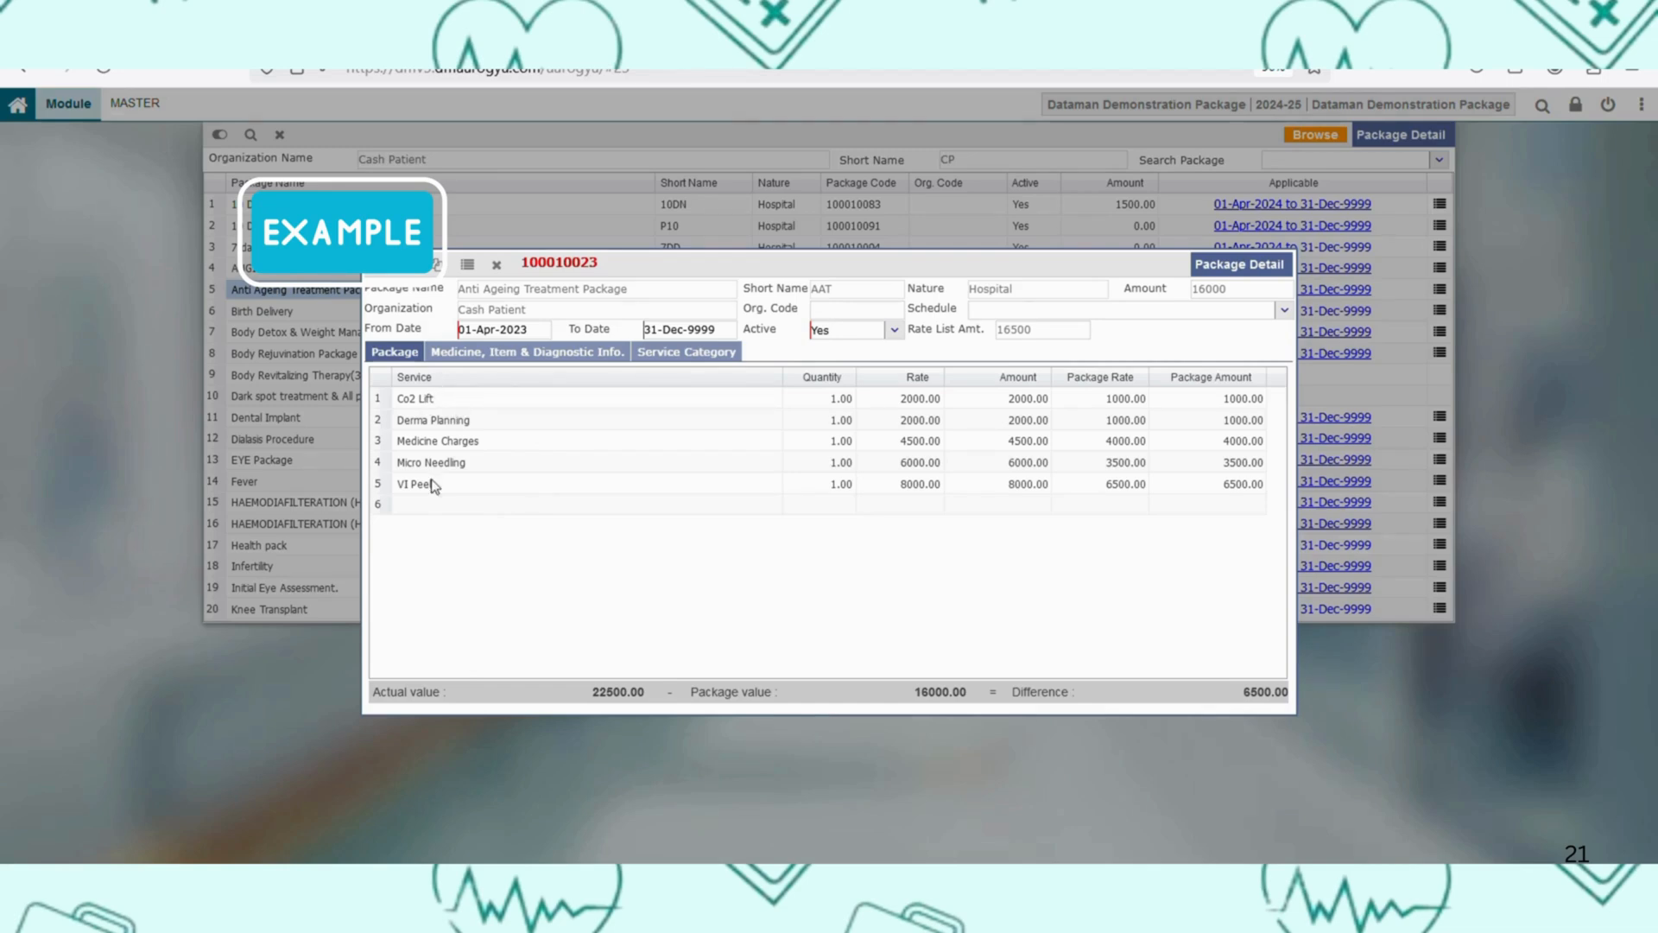
left_click(512, 353)
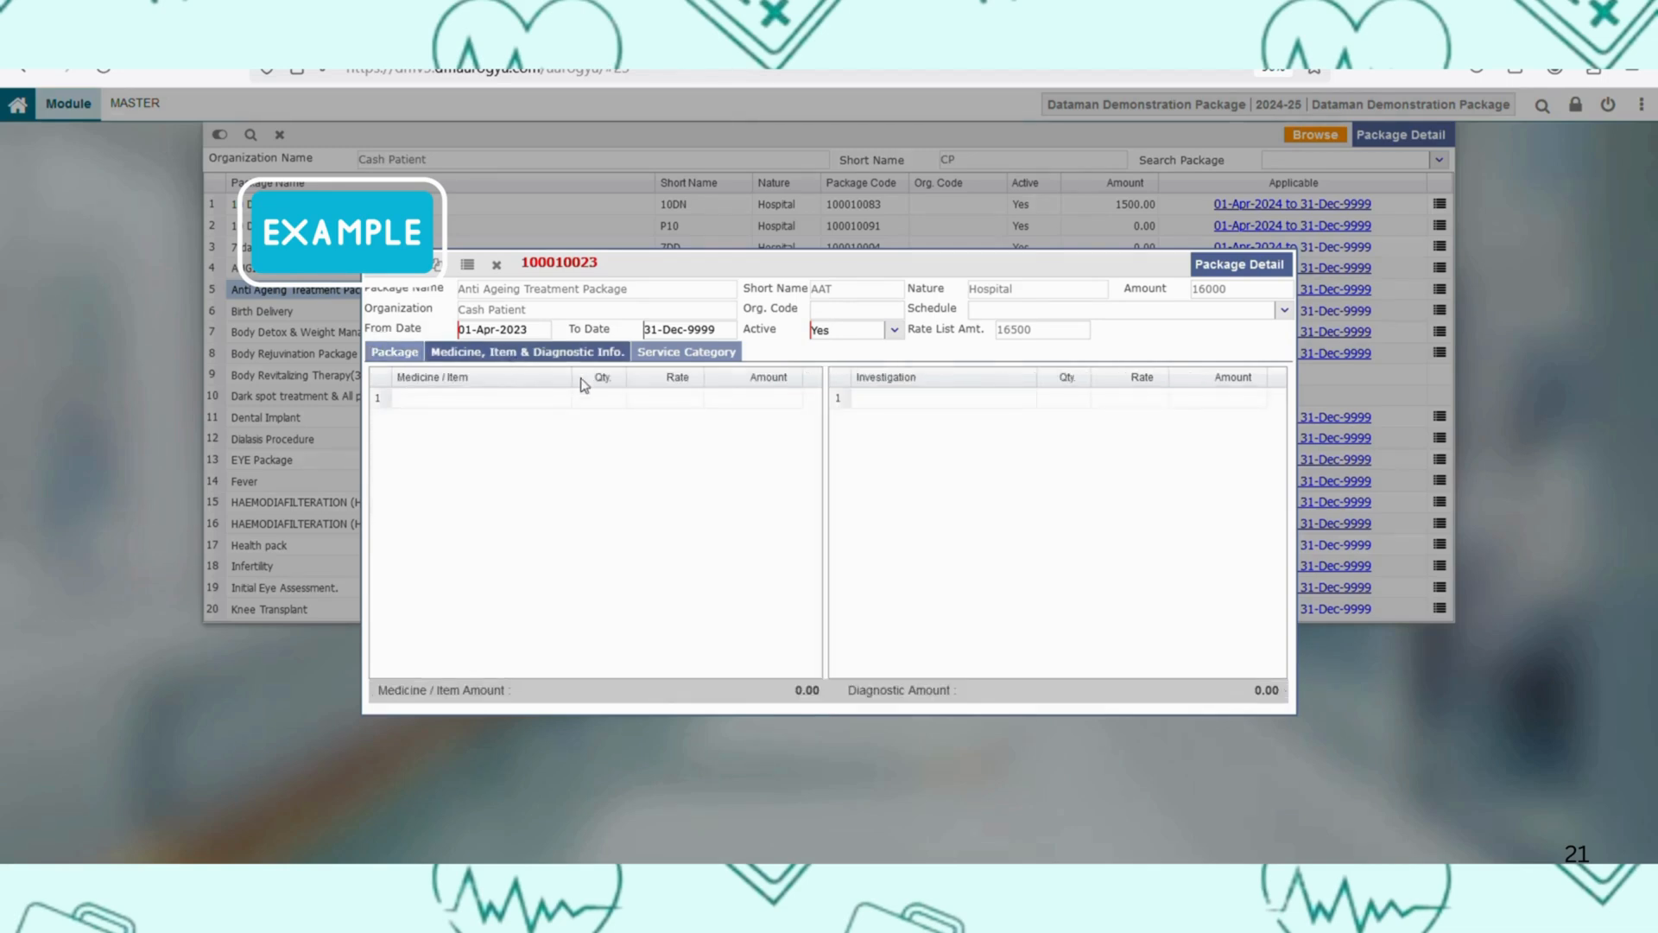
left_click(674, 354)
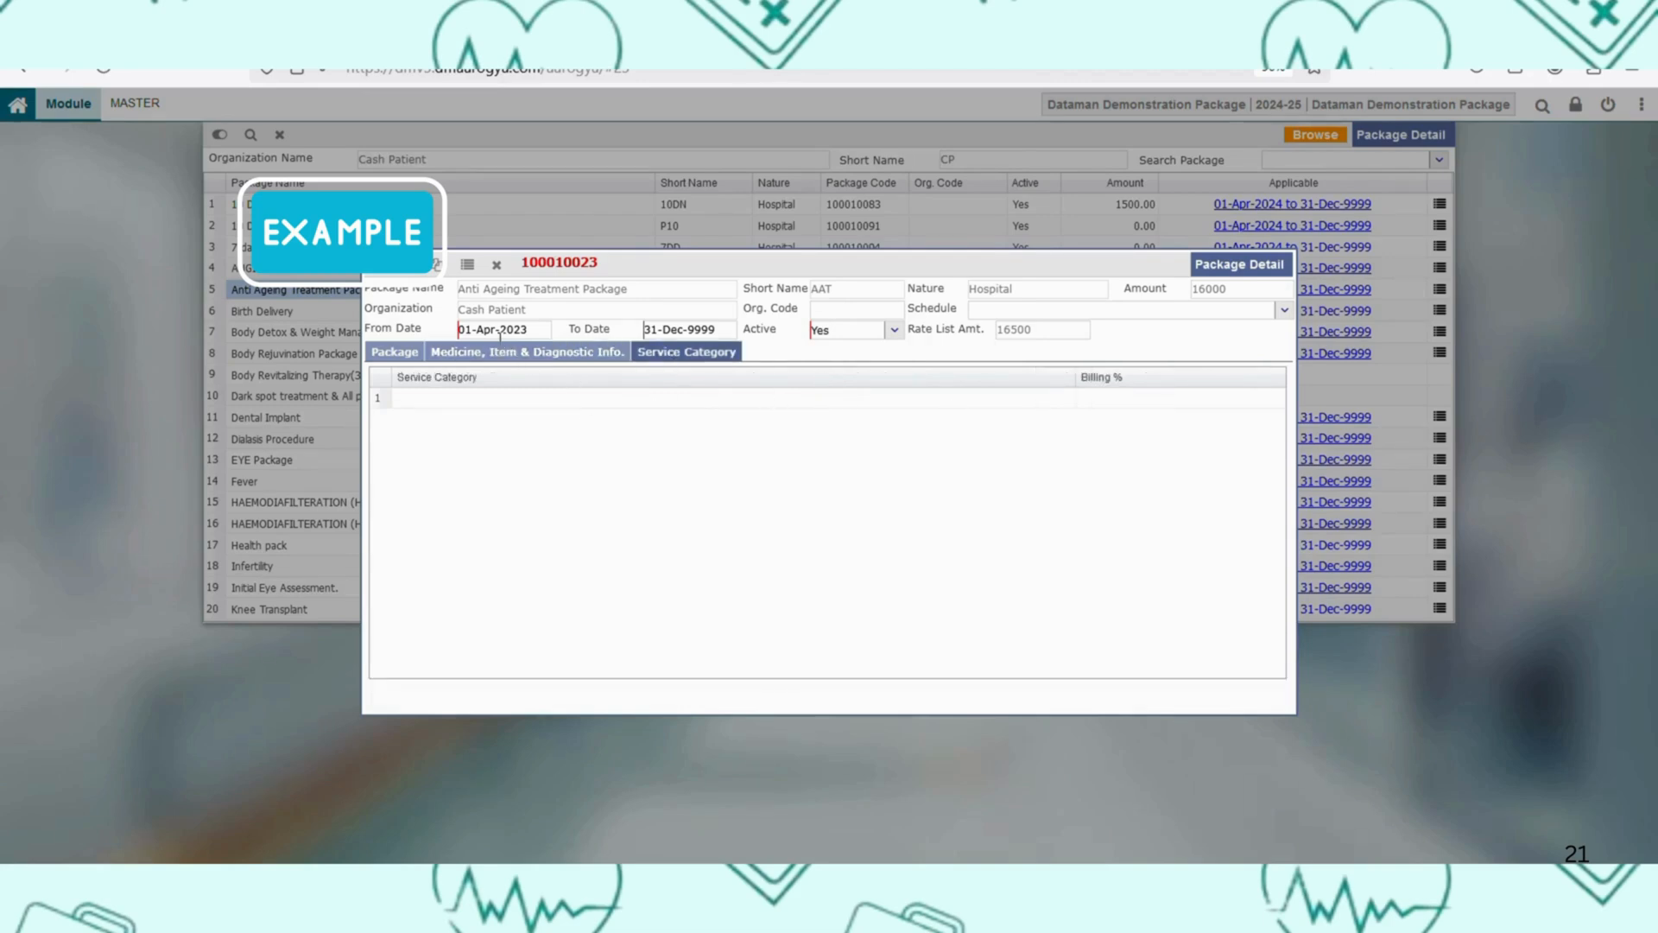
left_click(409, 354)
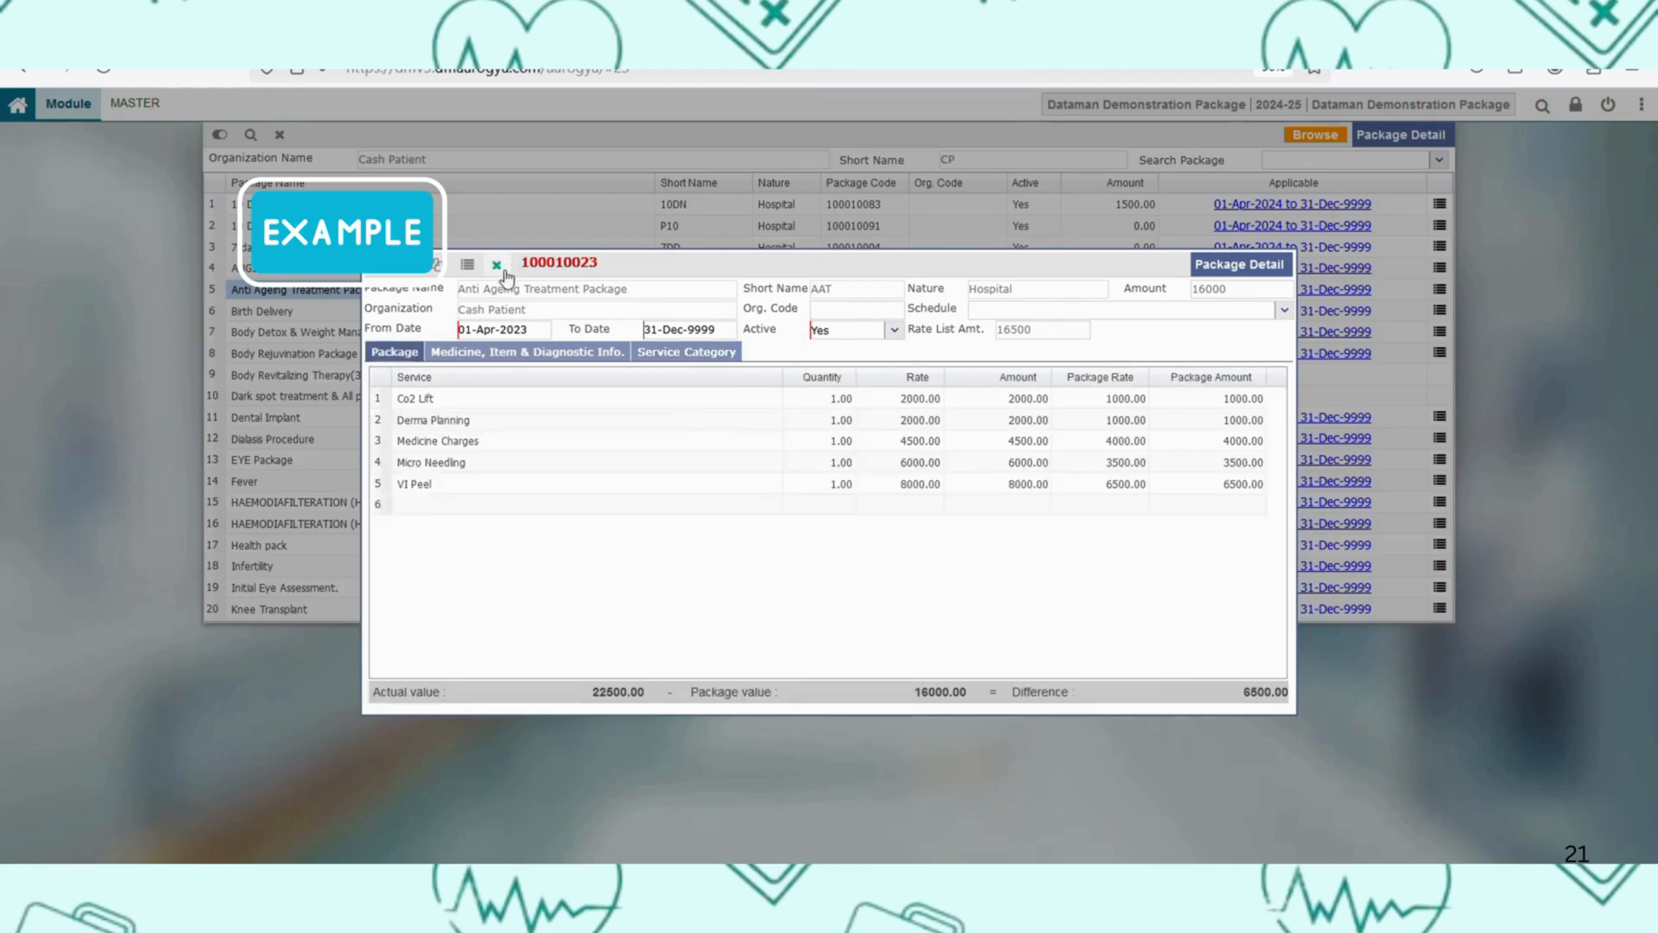
left_click(496, 264)
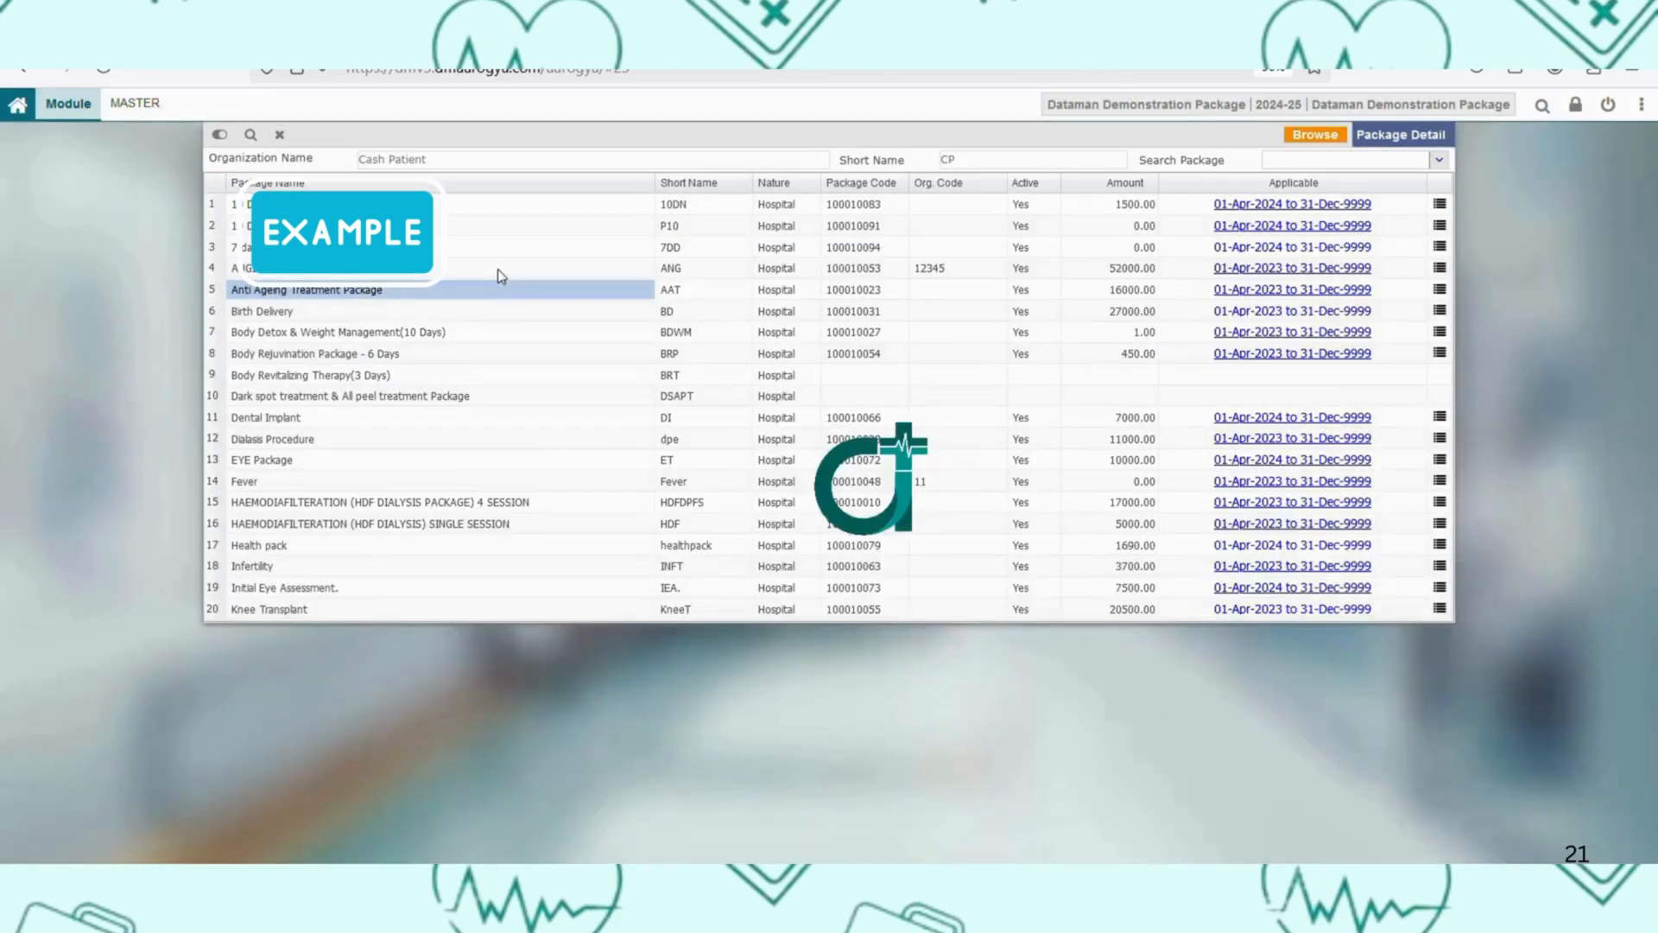
left_click(279, 135)
left_click(866, 510)
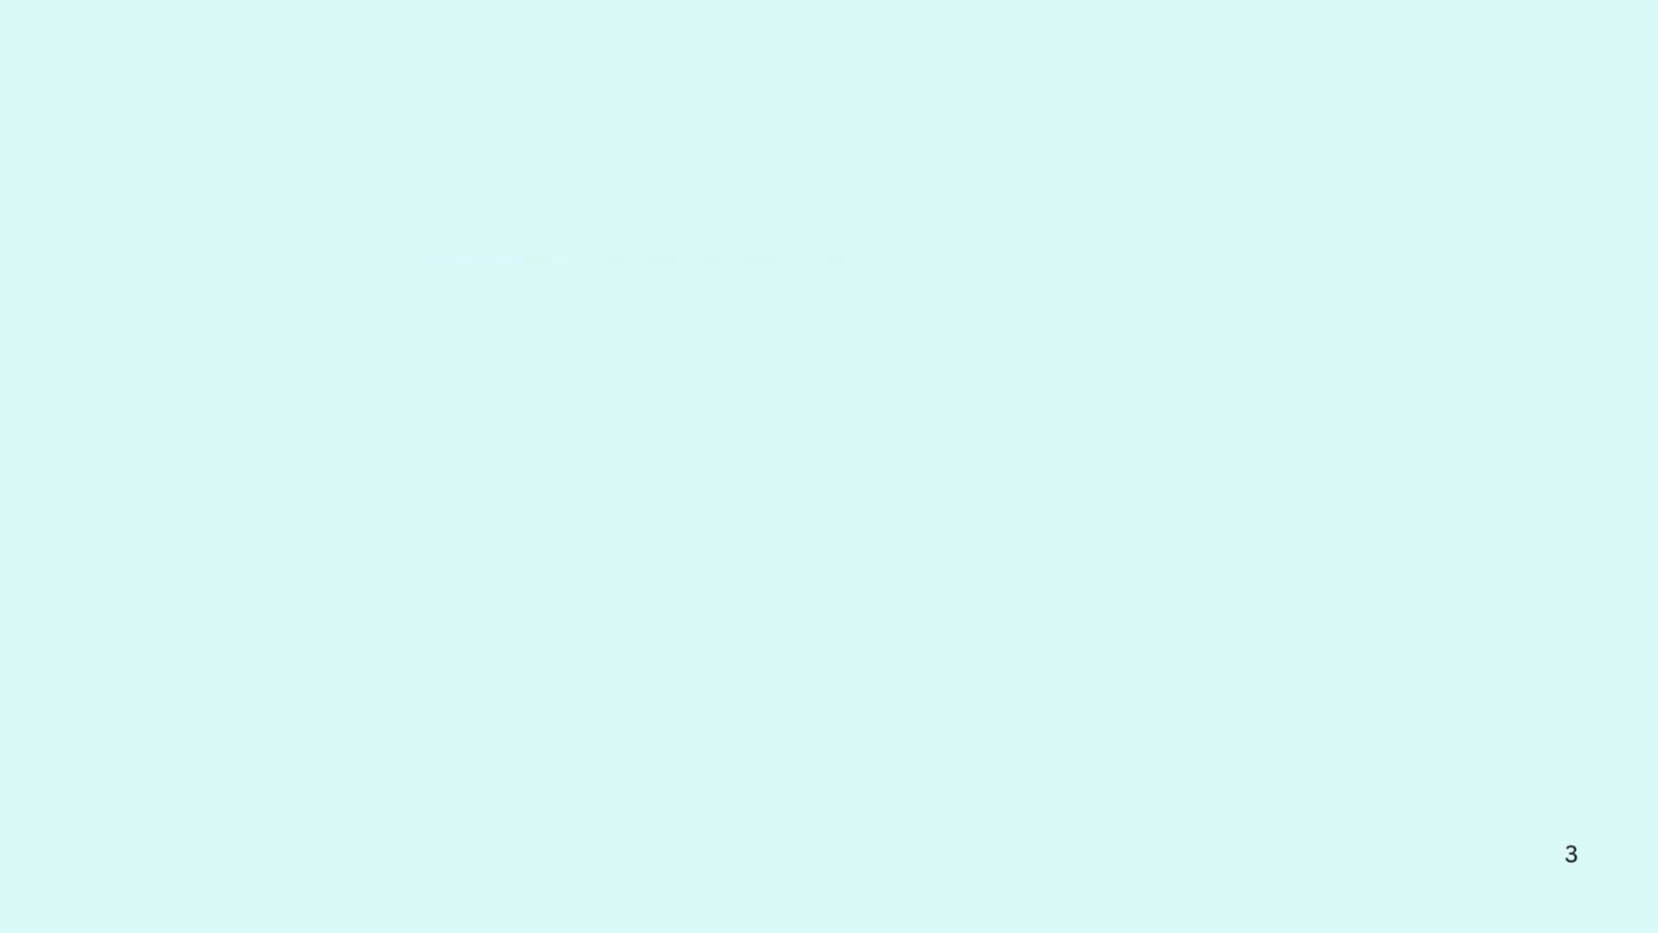